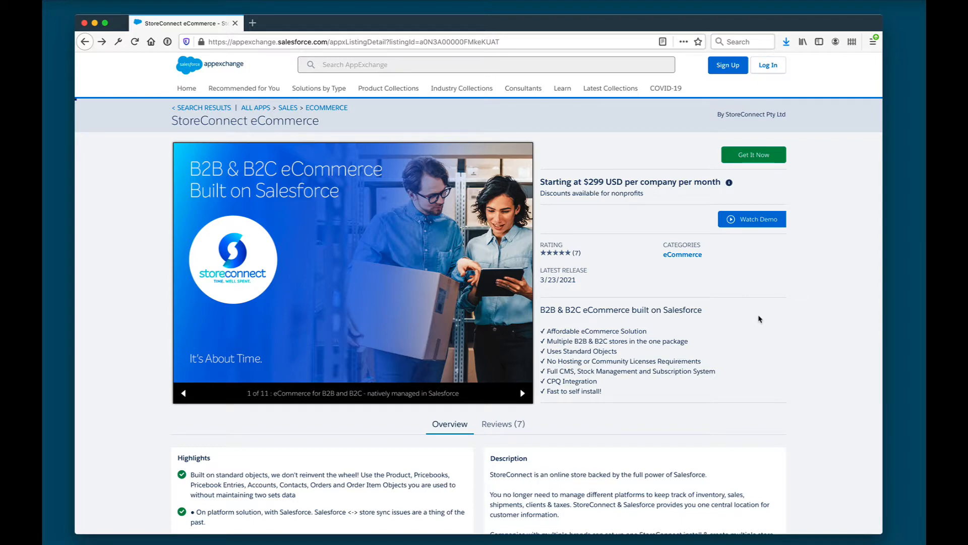
# Request StoreConnect eCommerce from AppExchange as a guest and choose the free Salesforce trial
pyautogui.click(758, 155)
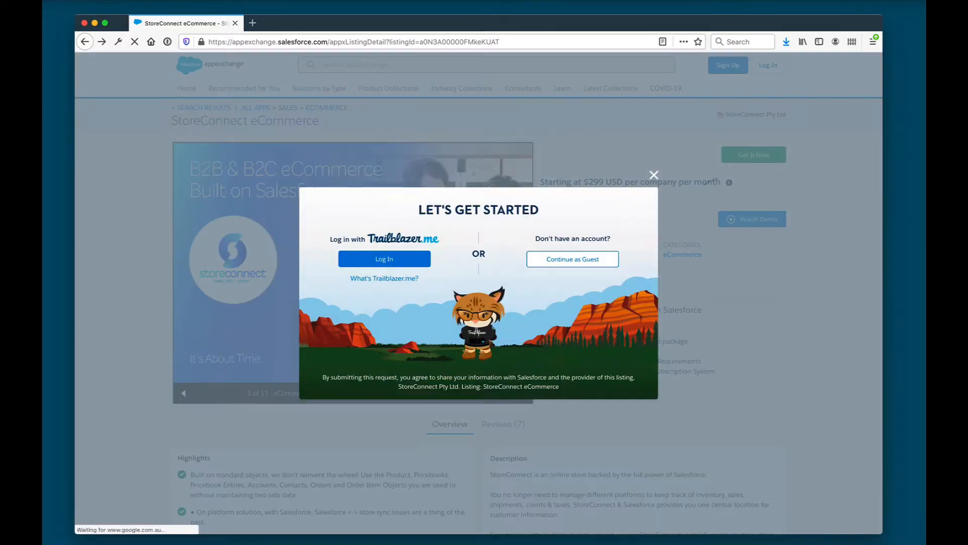
pyautogui.click(571, 260)
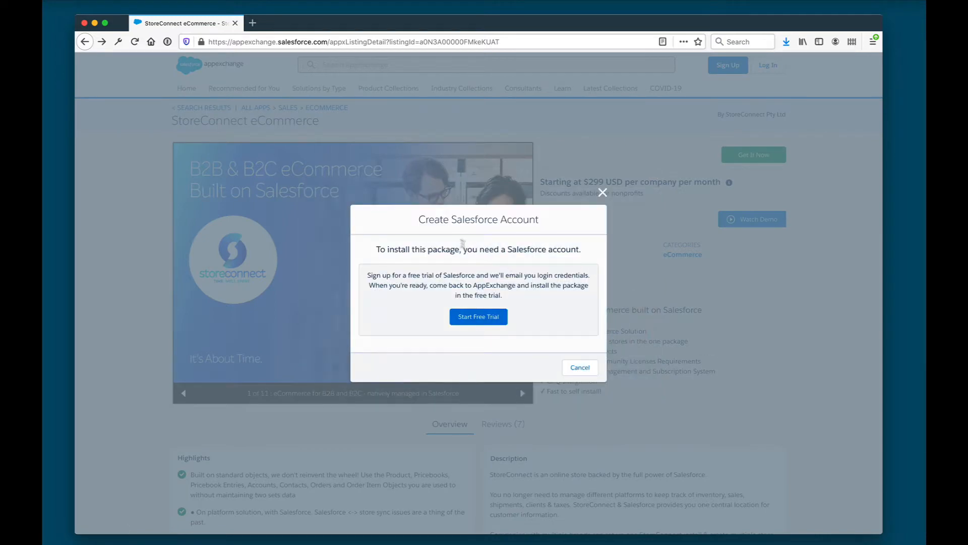
pyautogui.click(479, 316)
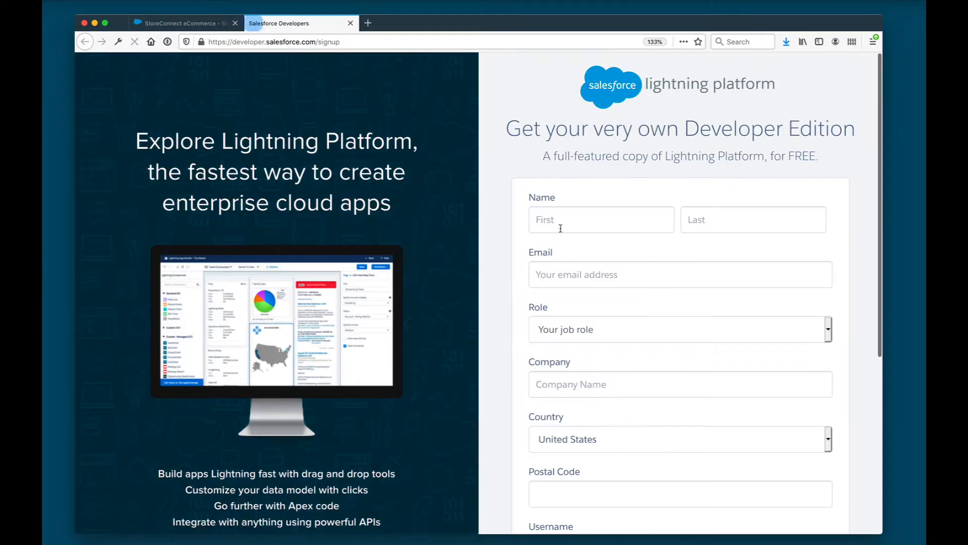
# Enter the first name, last name and e-mail address in the signup form
pyautogui.click(561, 228)
pyautogui.write('Mikel')
pyautogui.press('Tab')
pyautogui.write('Lindsaar')
pyautogui.press('Tab')
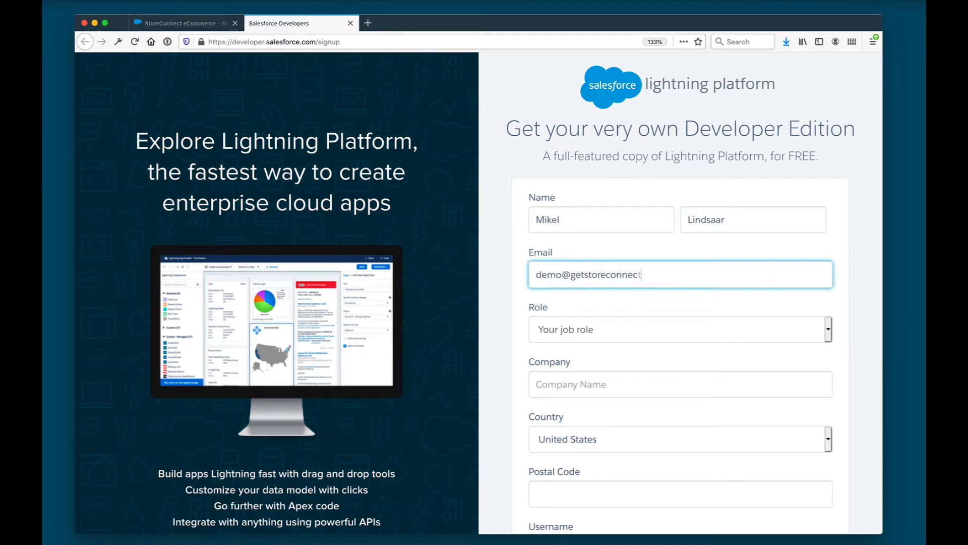
pyautogui.press('Tab')
# Set the role to Business Manager/Executive and the company to StoreConnect Pty Ltd
pyautogui.click(621, 335)
pyautogui.click(664, 371)
pyautogui.click(651, 339)
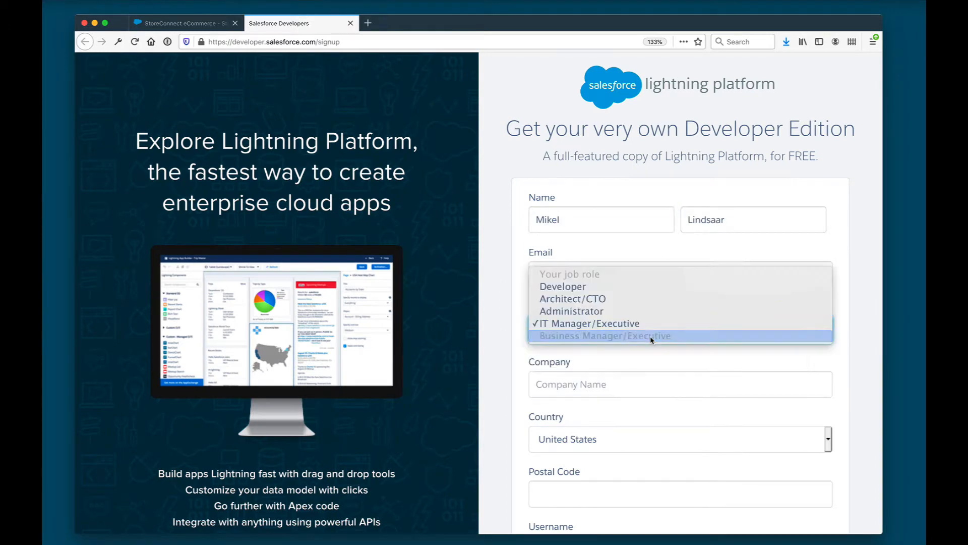
pyautogui.click(651, 339)
pyautogui.scroll(-5, 652, 339)
pyautogui.press('Tab')
pyautogui.write('StoreConnect Pty Ltd')
# Choose Australia, fill in the postal code and username, and submit the signup
pyautogui.click(739, 317)
pyautogui.click(706, 212)
pyautogui.press('Tab')
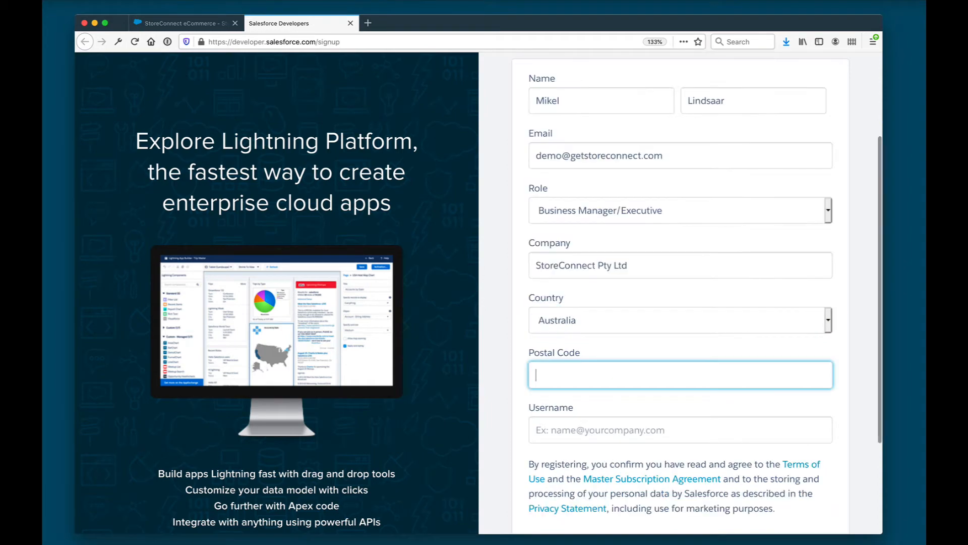
pyautogui.write('2060')
pyautogui.press('Tab')
pyautogui.scroll(-3, 682, 396)
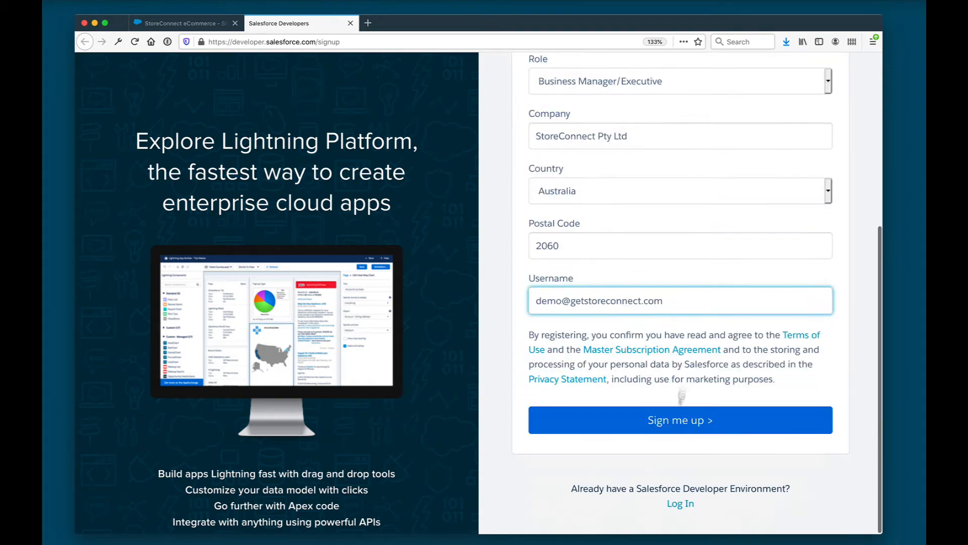
pyautogui.click(681, 419)
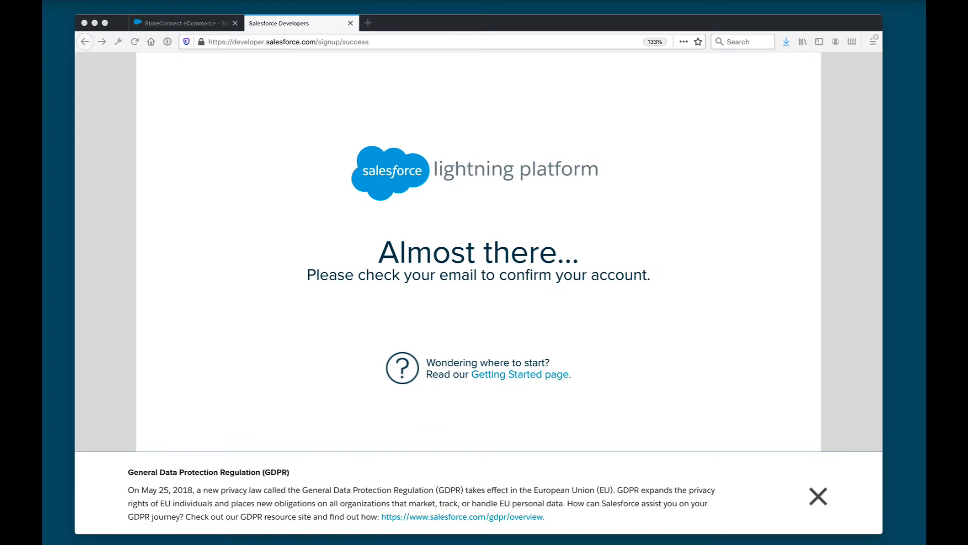
# Load the pasted confirmation link to log into the new org and dismiss the Lightning welcome
pyautogui.hotkey('ctrl', 'v')
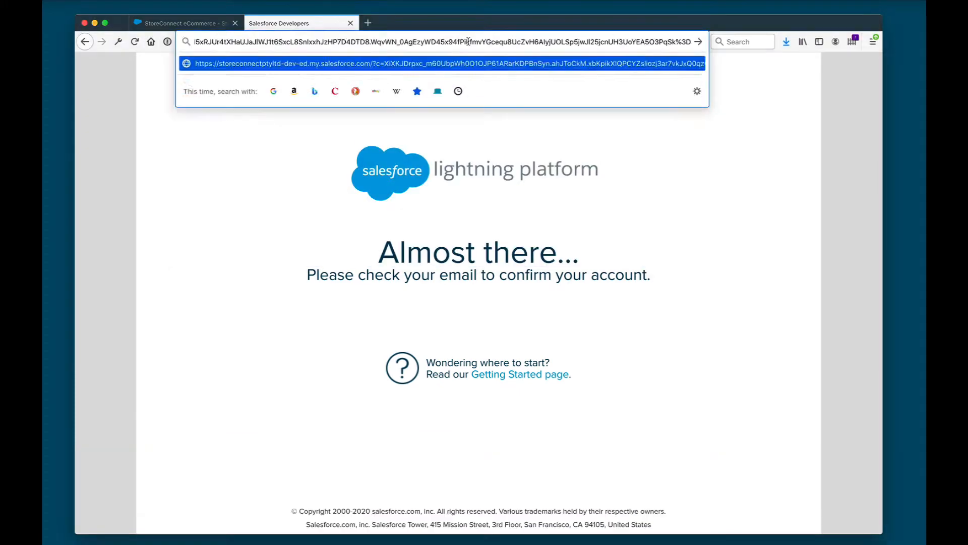
pyautogui.press('Return')
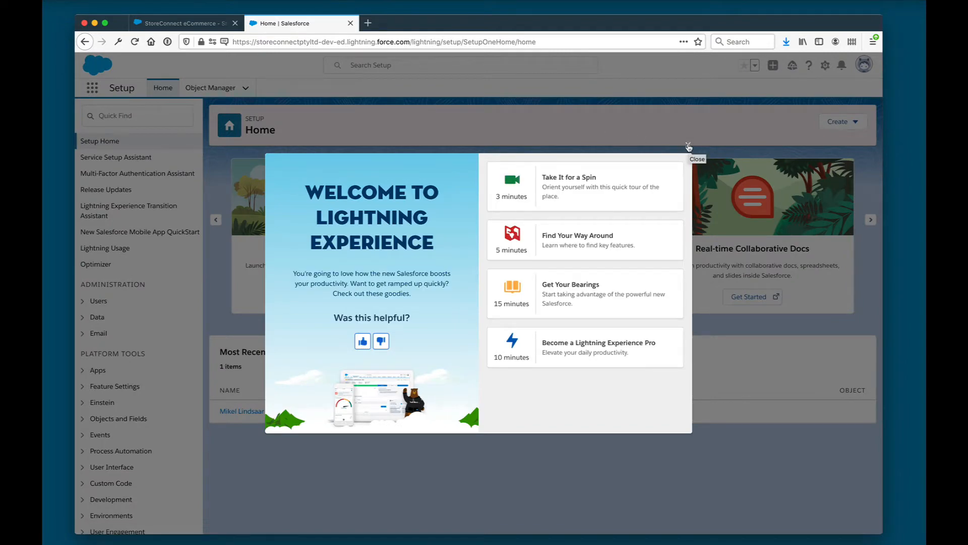
pyautogui.click(688, 146)
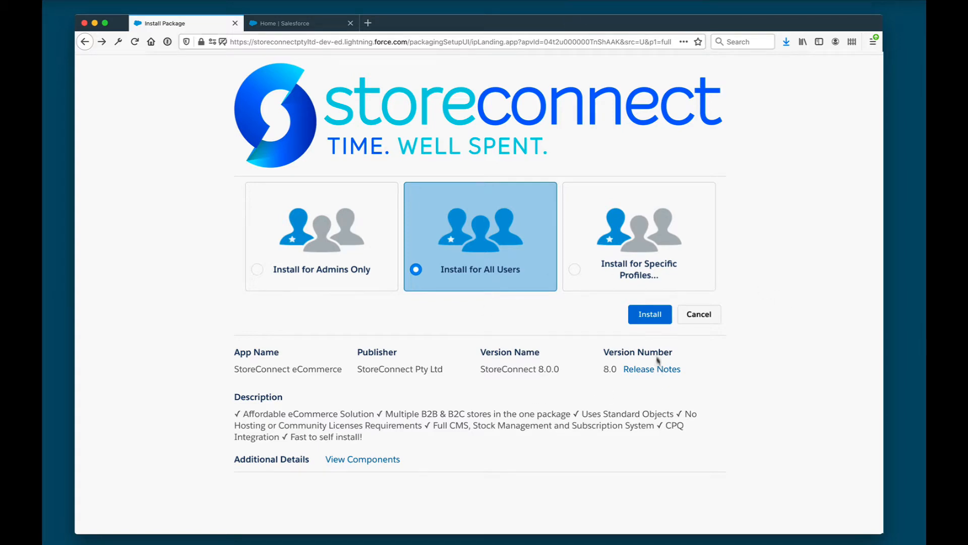
# Install the StoreConnect package for all users, granting third-party site access
pyautogui.click(650, 314)
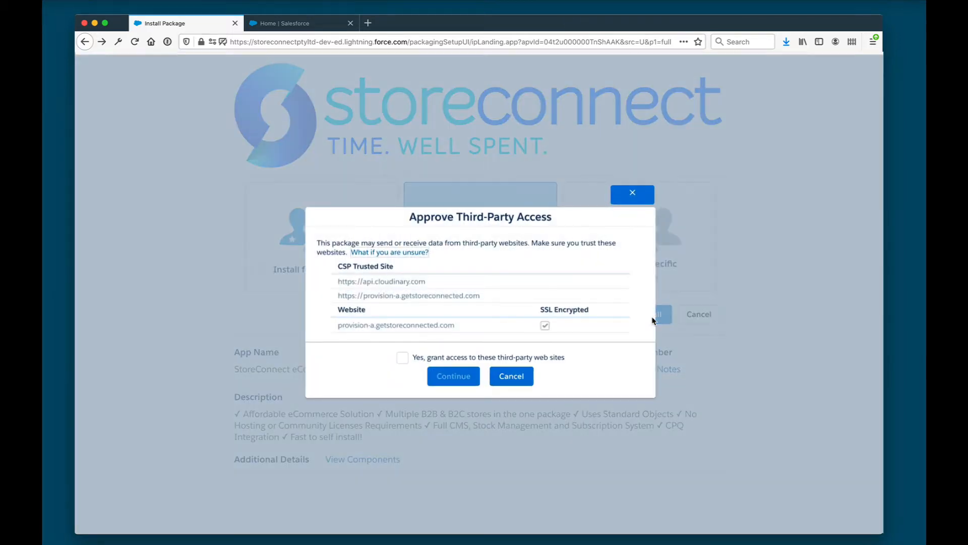
pyautogui.click(402, 358)
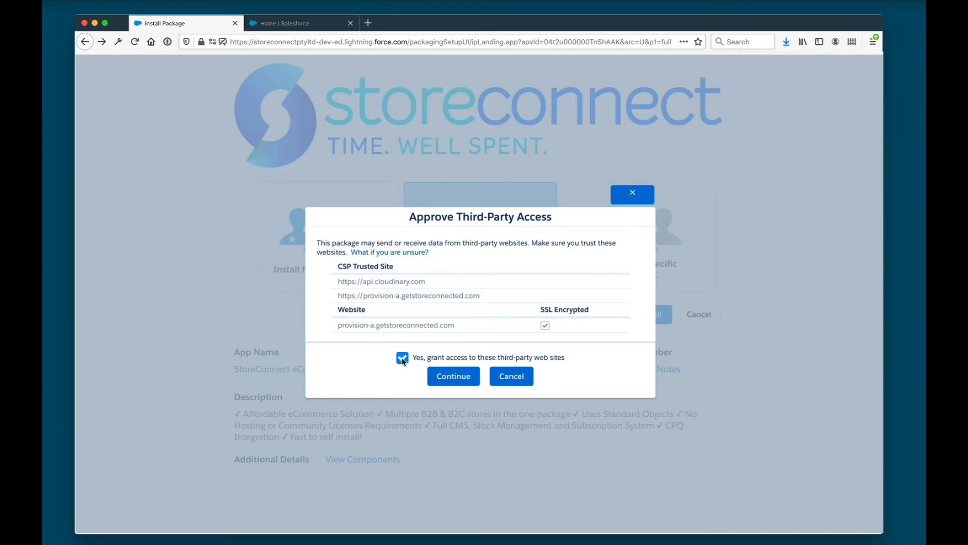
pyautogui.click(447, 377)
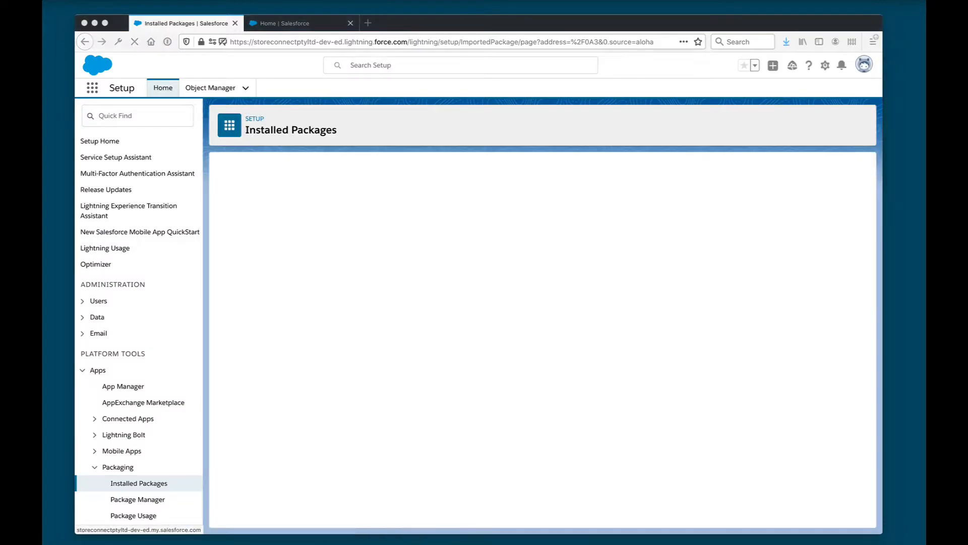
# Search the App Launcher for 'storeconn' and launch StoreConnect Config
pyautogui.click(93, 90)
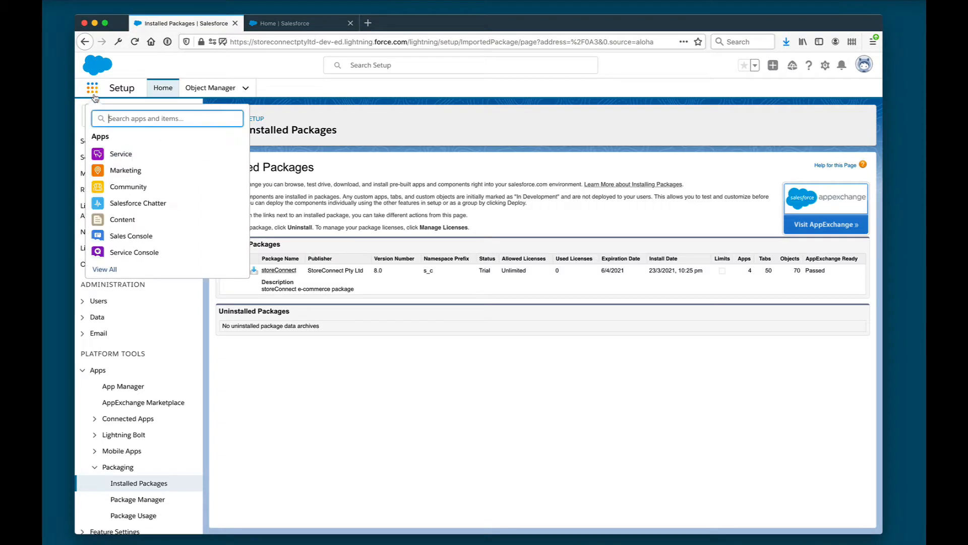
pyautogui.write('storeconn')
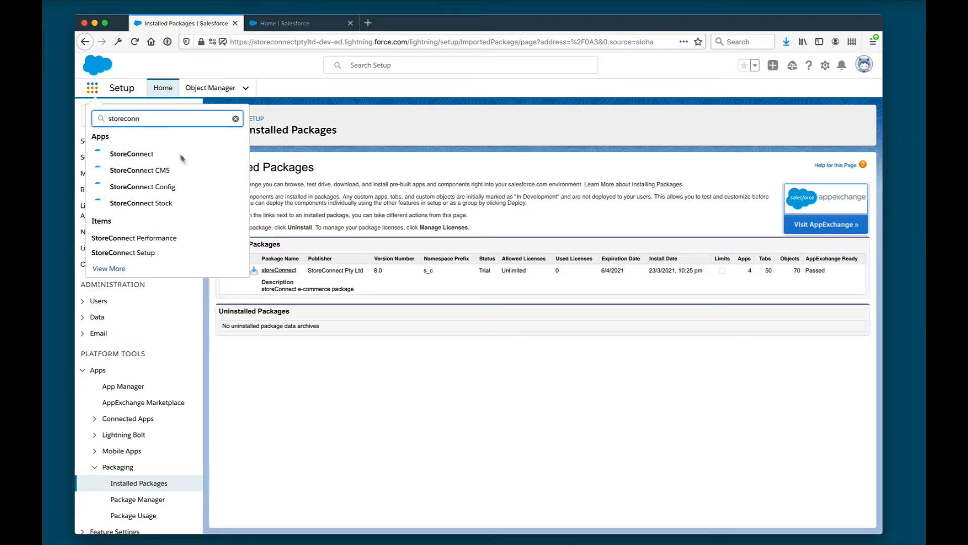
pyautogui.click(170, 188)
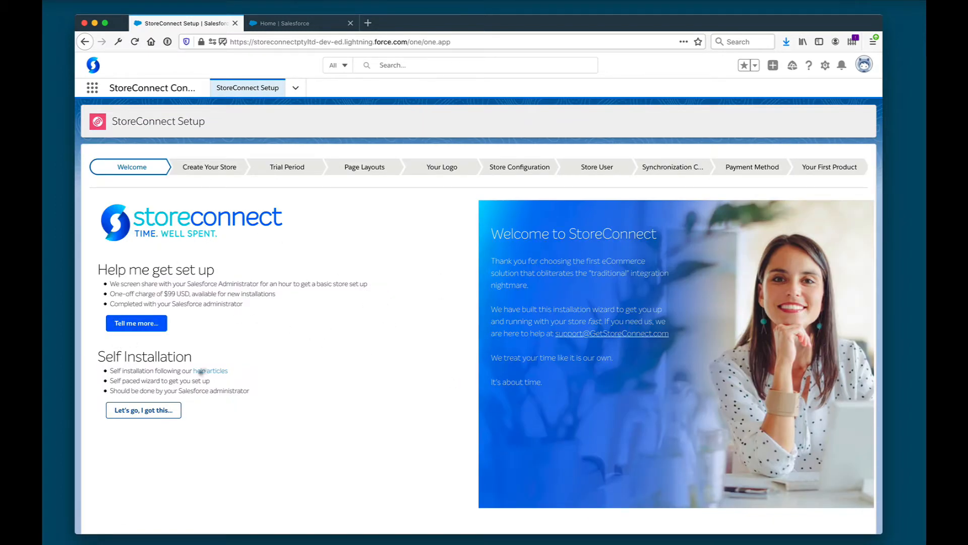
# Choose self-setup and create 'StoreConnect Store' with the Clean theme
pyautogui.click(161, 412)
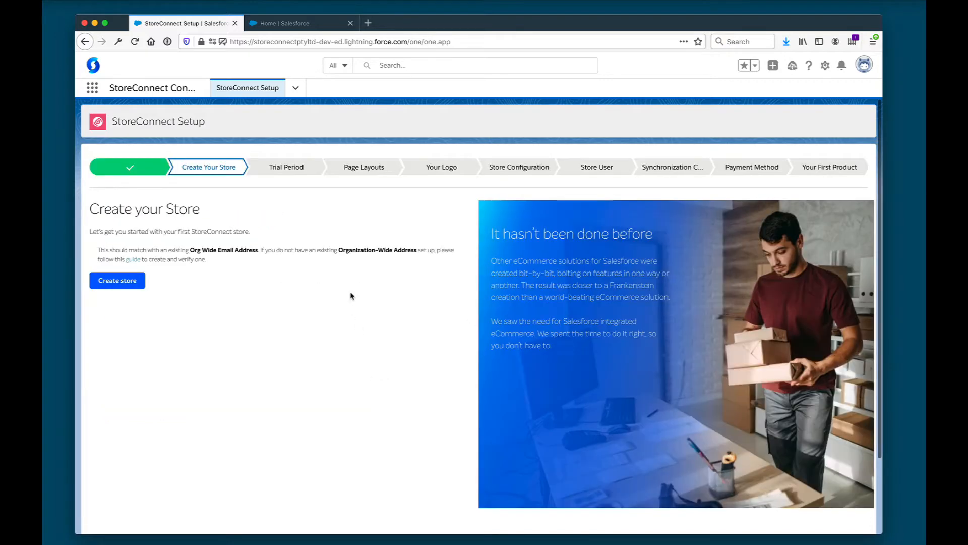
pyautogui.click(146, 265)
pyautogui.press('BackSpace')
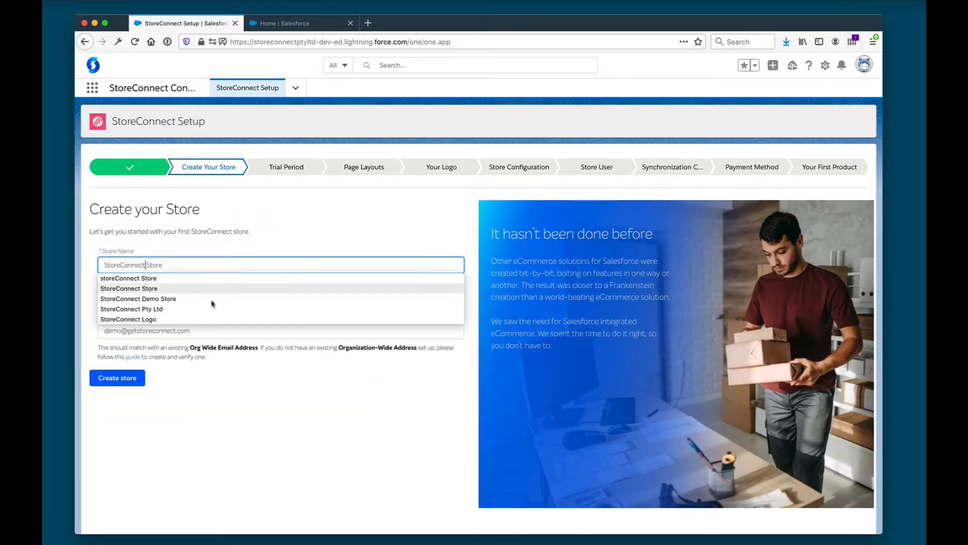
pyautogui.click(222, 421)
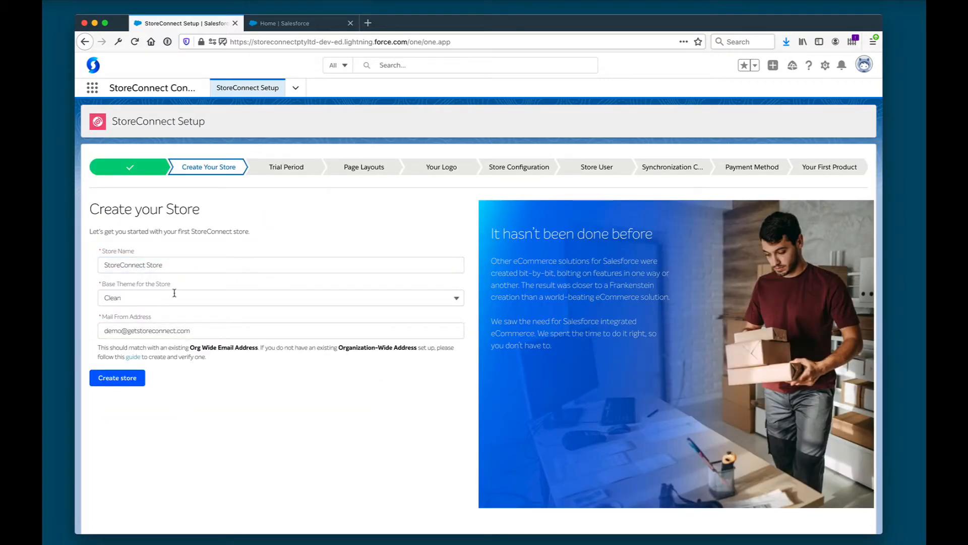
pyautogui.click(117, 379)
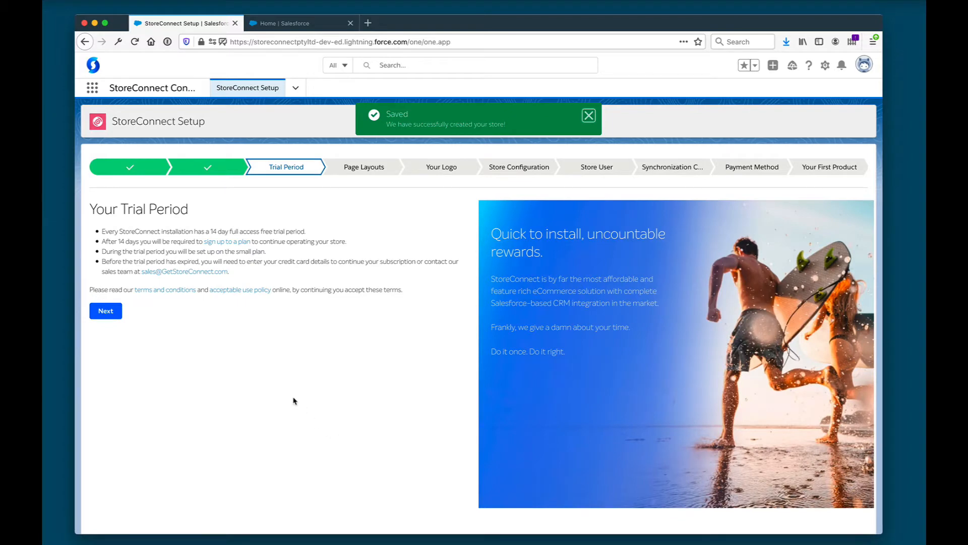
# Accept the trial period terms and continue to page layout configuration
pyautogui.moveTo(143, 244); pyautogui.dragTo(144, 273)
pyautogui.click(149, 326)
pyautogui.click(105, 311)
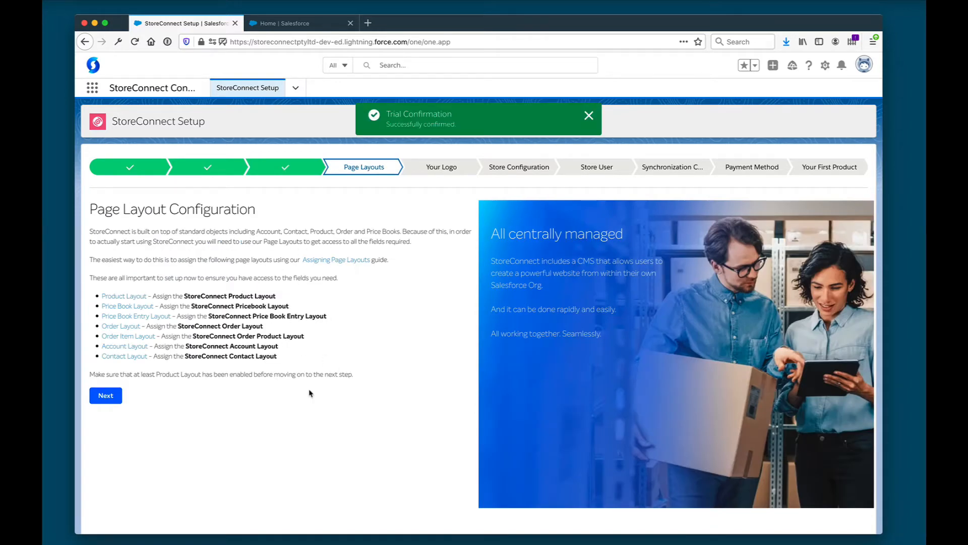
# Assign storeConnect Product Layout to all 36 Product profiles, save, and continue the wizard
pyautogui.click(116, 300)
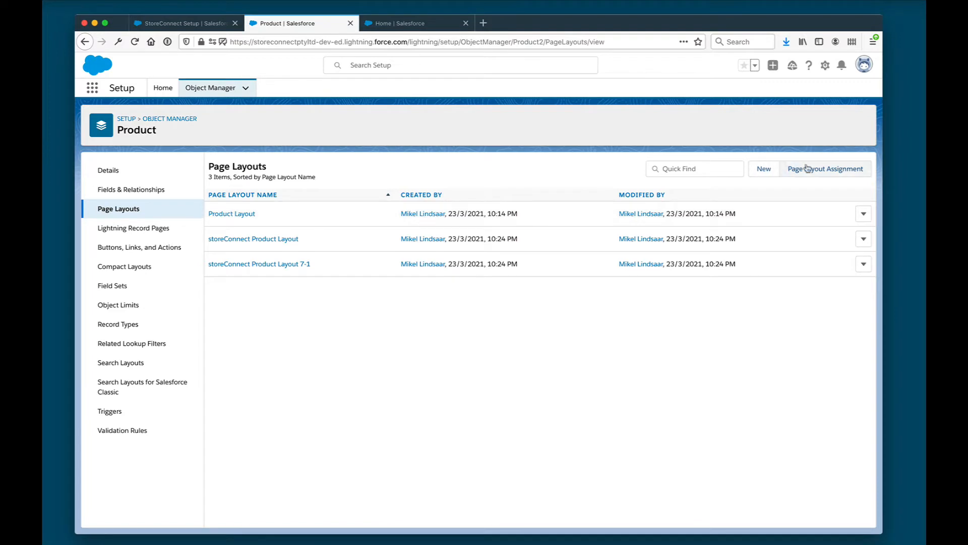
pyautogui.click(807, 168)
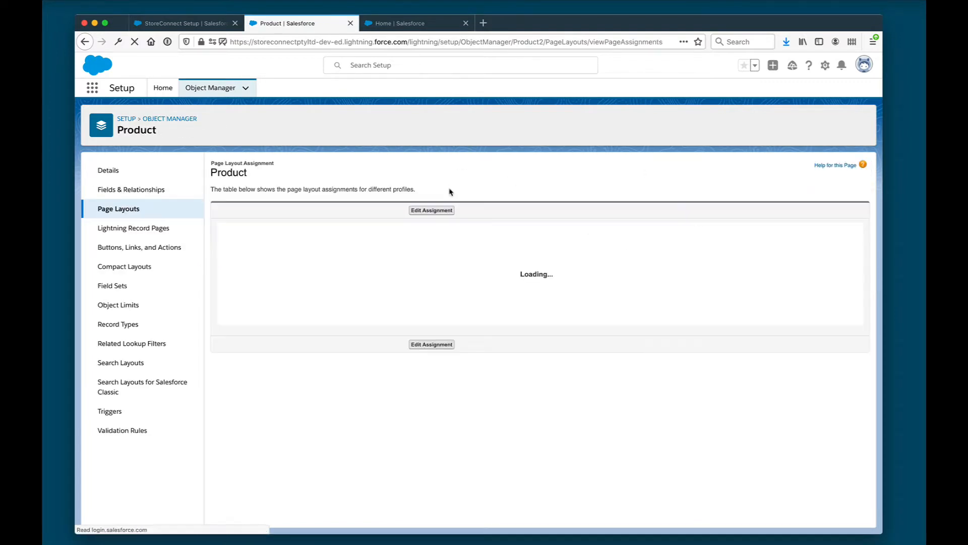
pyautogui.click(434, 211)
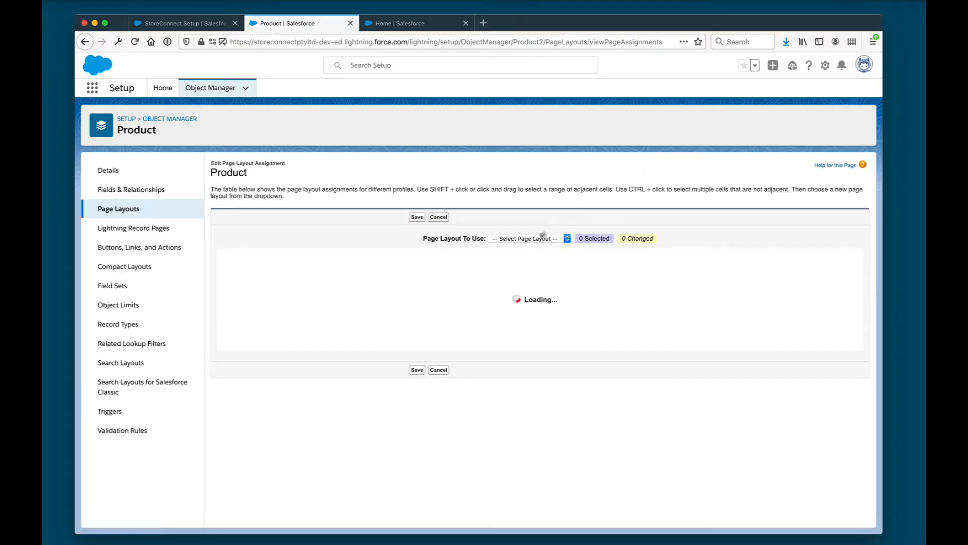
pyautogui.click(528, 260)
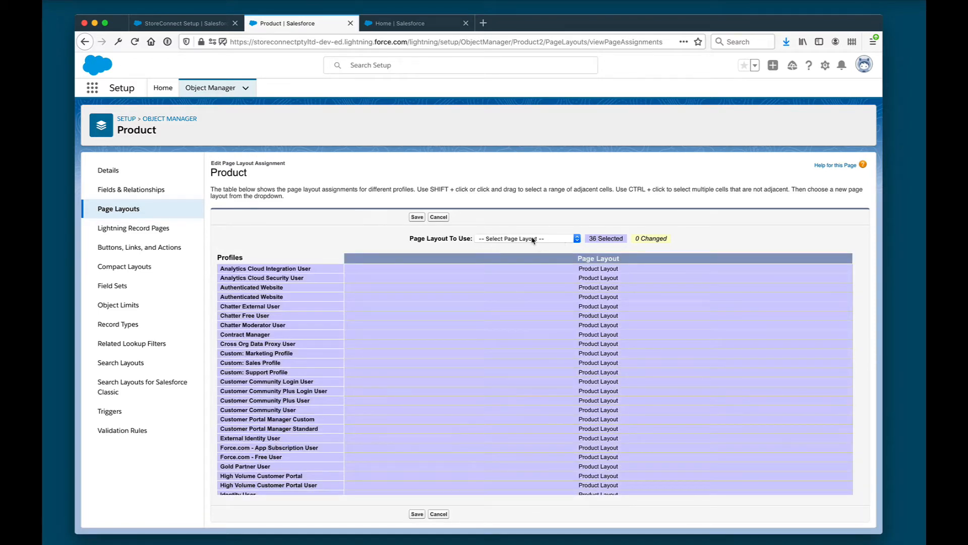
pyautogui.click(533, 239)
pyautogui.click(521, 262)
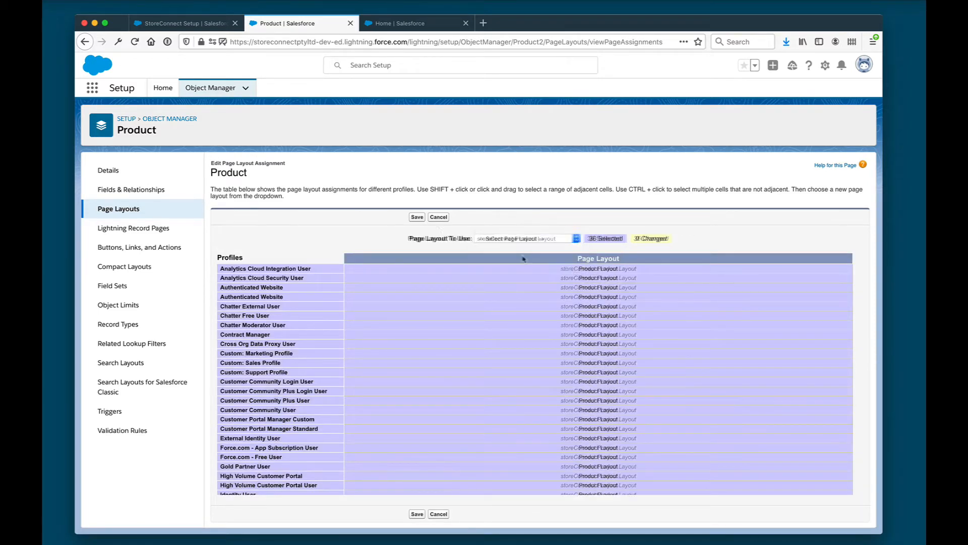
pyautogui.click(416, 217)
pyautogui.click(180, 23)
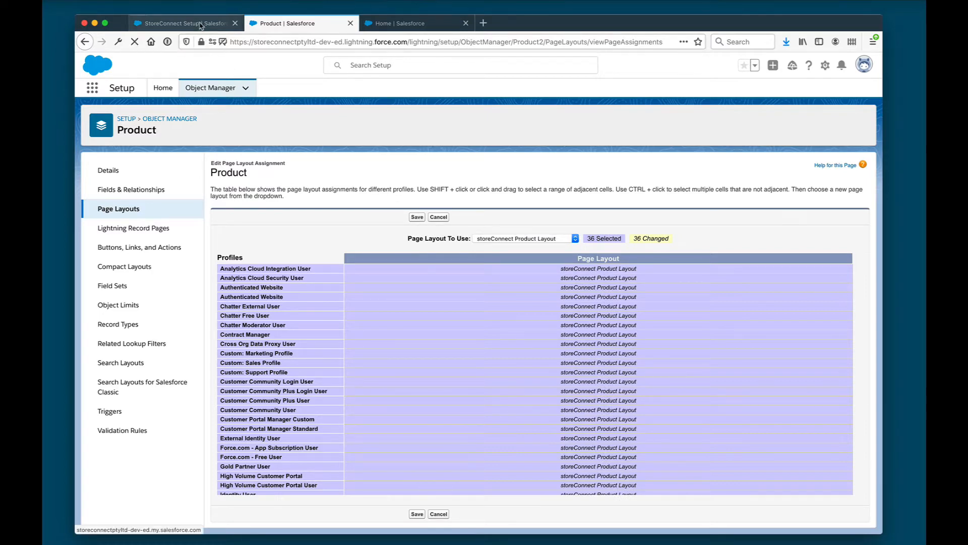
pyautogui.click(105, 396)
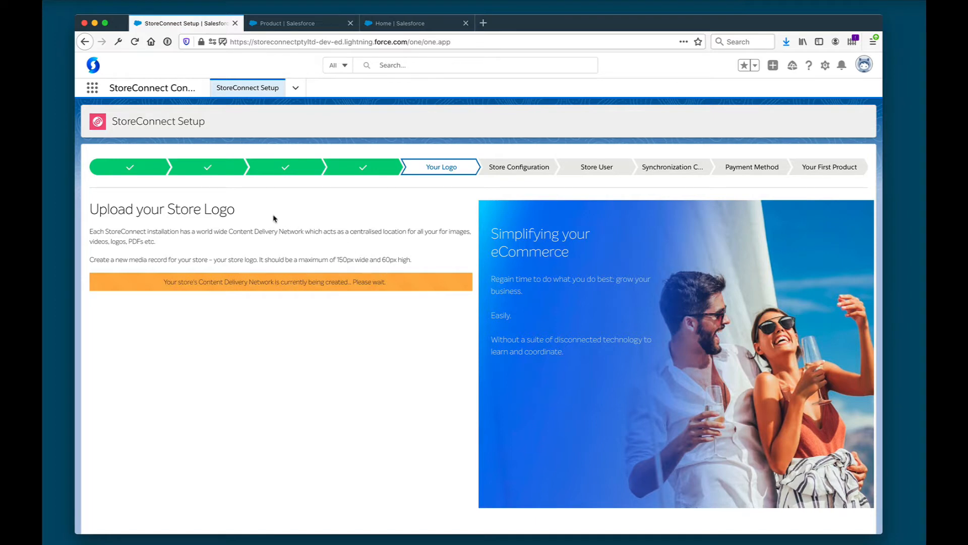
# Name the logo media record 'StoreConnect Logo' and create it
pyautogui.moveTo(235, 210); pyautogui.dragTo(211, 245)
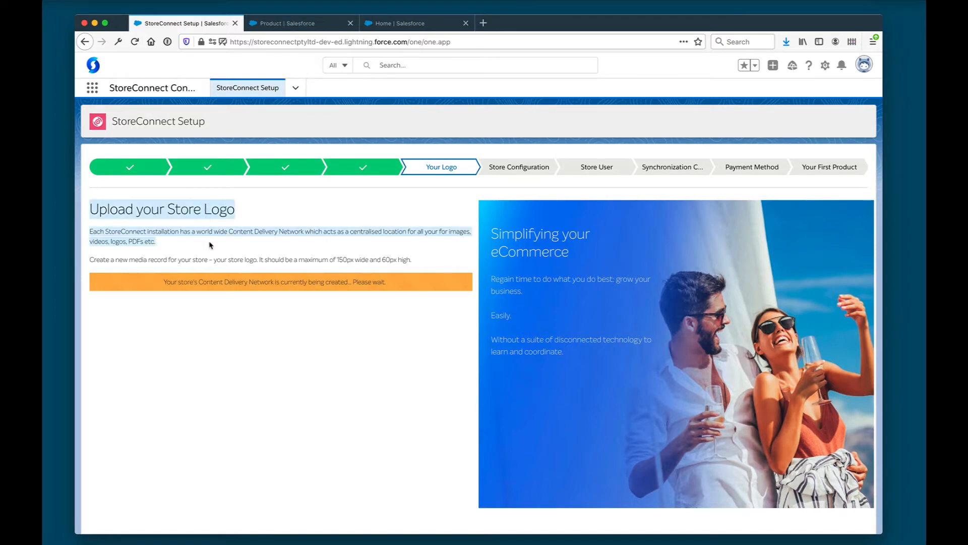
pyautogui.click(211, 245)
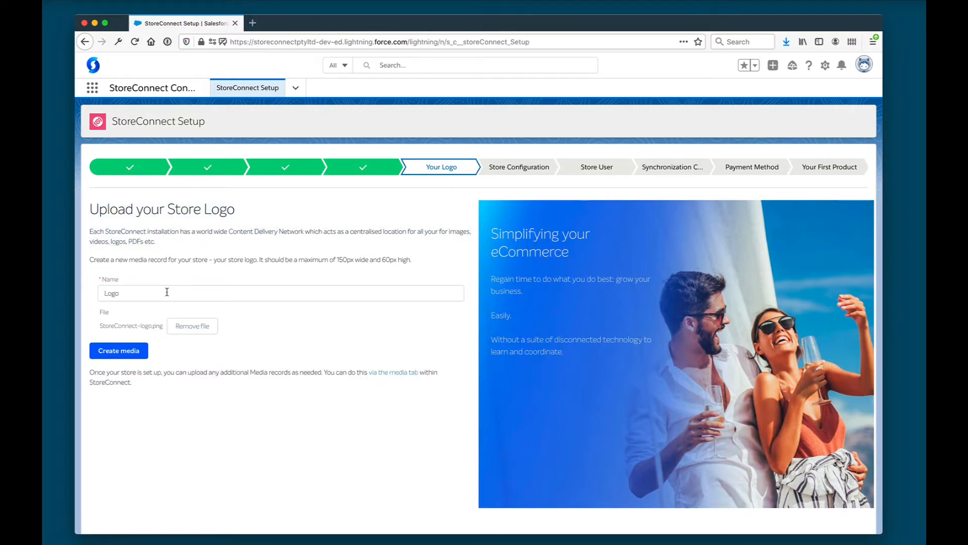
pyautogui.click(167, 292)
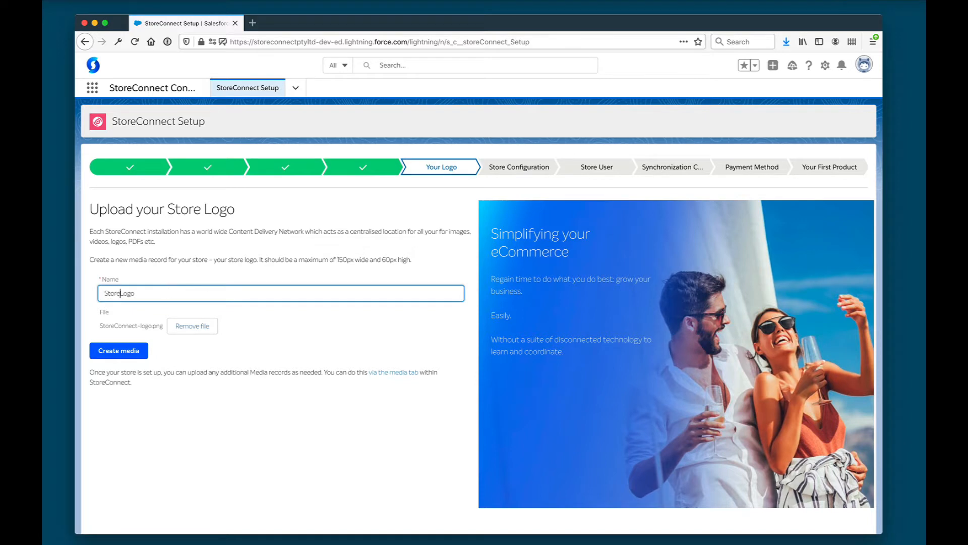
pyautogui.write('StoreConnect')
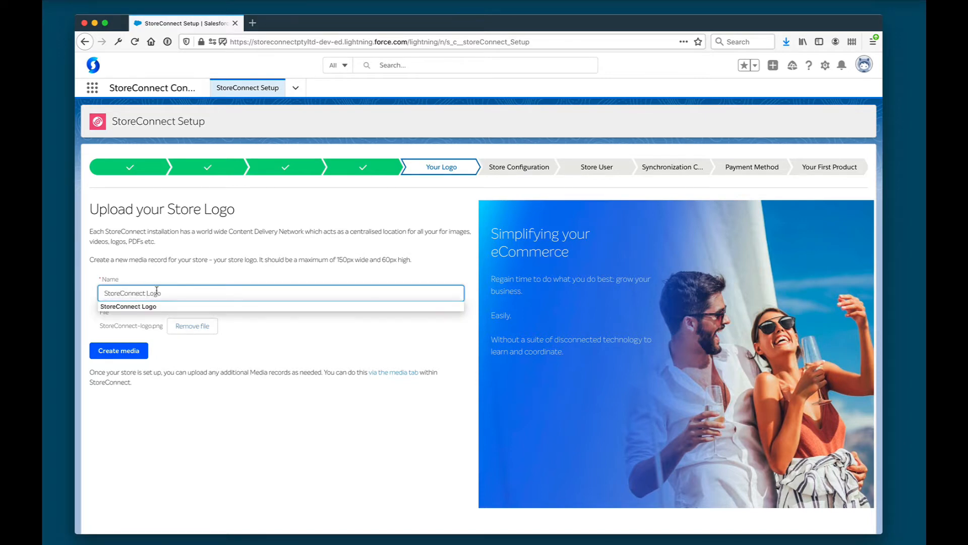
pyautogui.click(119, 350)
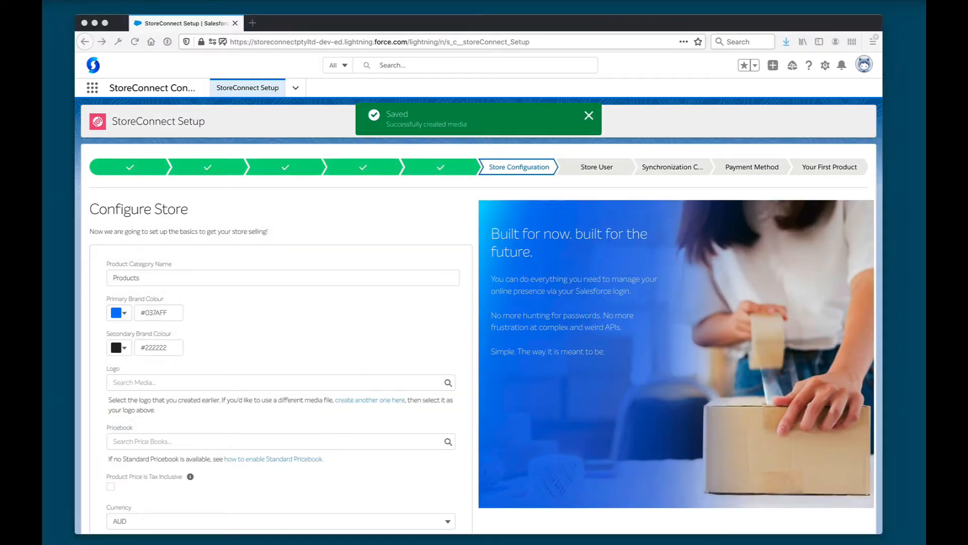
# Set the primary brand colour to #0062ff and the secondary to #fbb040
pyautogui.click(399, 289)
pyautogui.doubleClick(160, 312)
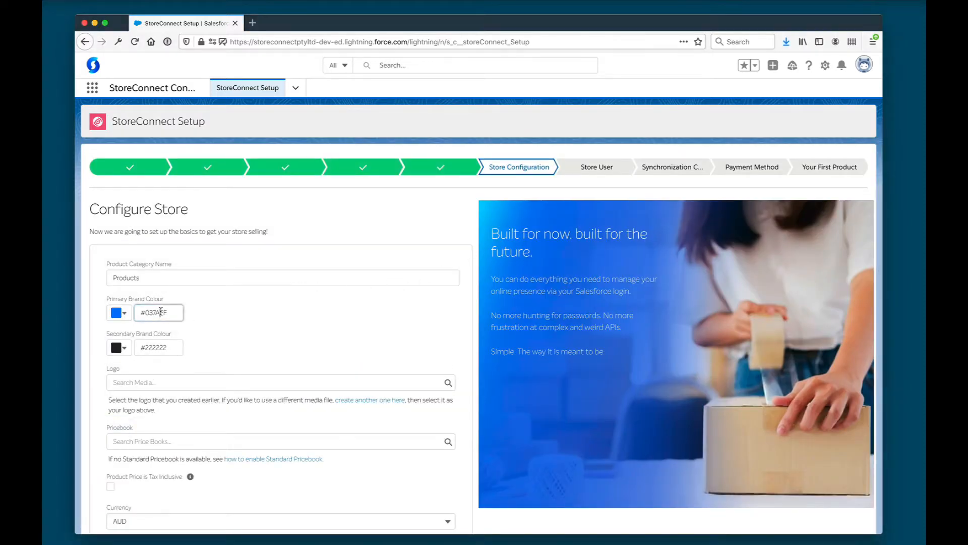
pyautogui.write('0062ff')
pyautogui.press('super+Tab')
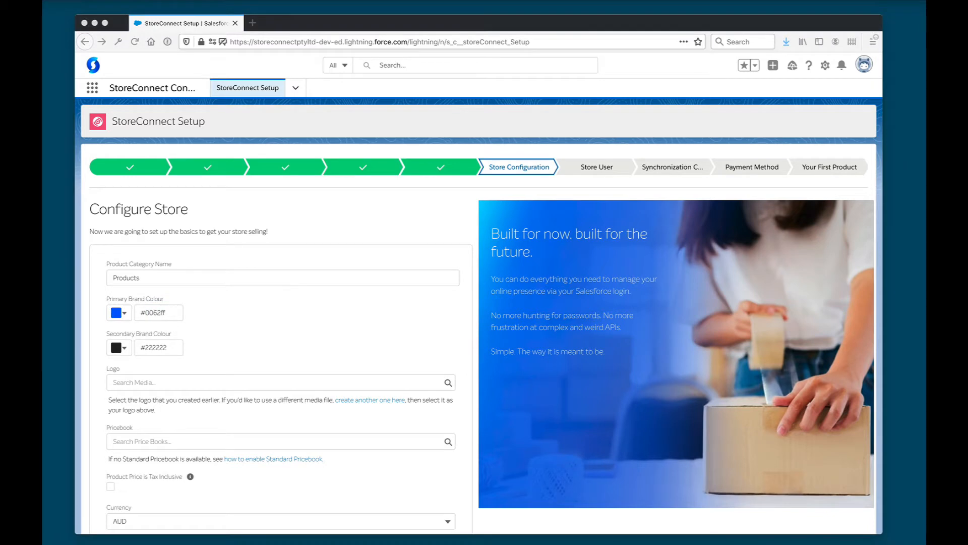
pyautogui.press('super+Tab')
pyautogui.doubleClick(159, 347)
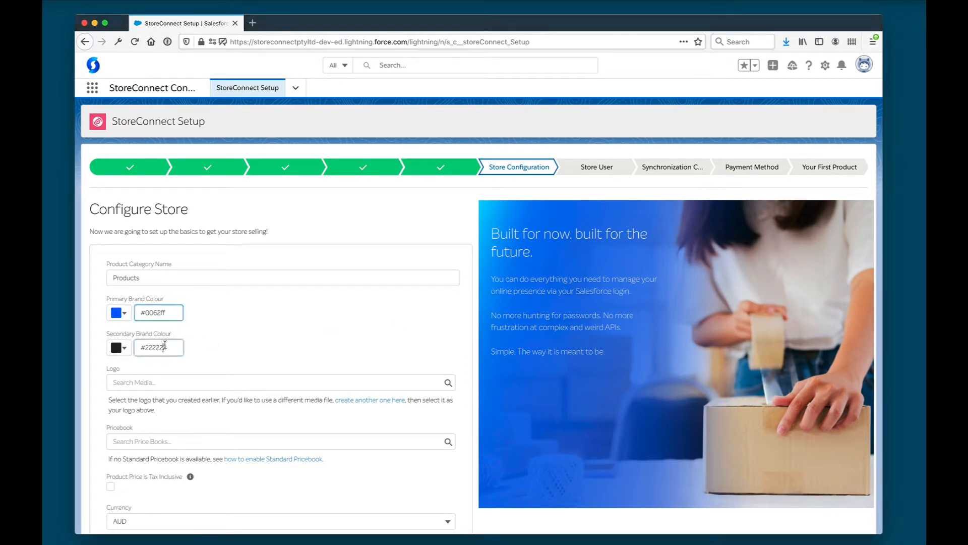
pyautogui.write('#fbb040')
# Pick StoreConnect Logo as the store logo, leaving the pricebook empty after a trial search
pyautogui.click(184, 381)
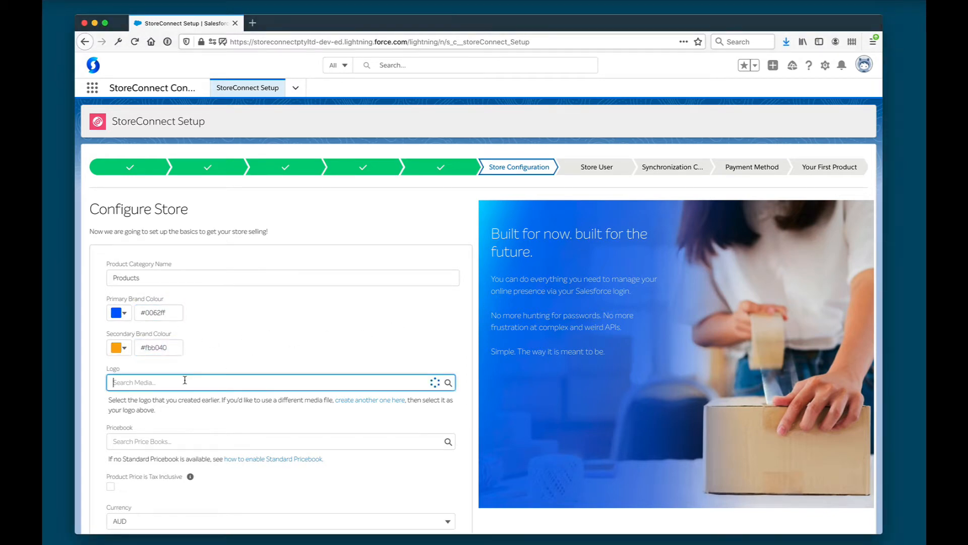
pyautogui.click(146, 421)
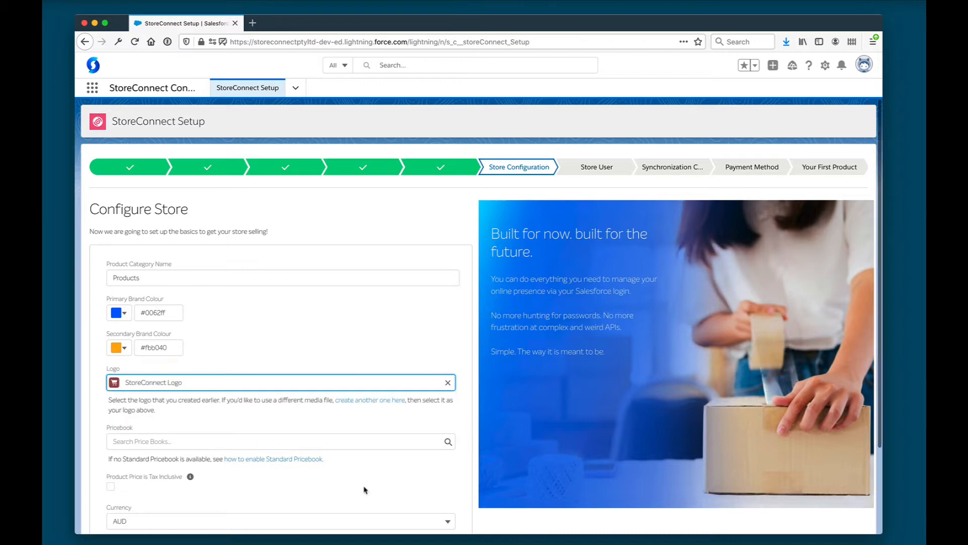
pyautogui.scroll(-3, 367, 488)
pyautogui.click(190, 341)
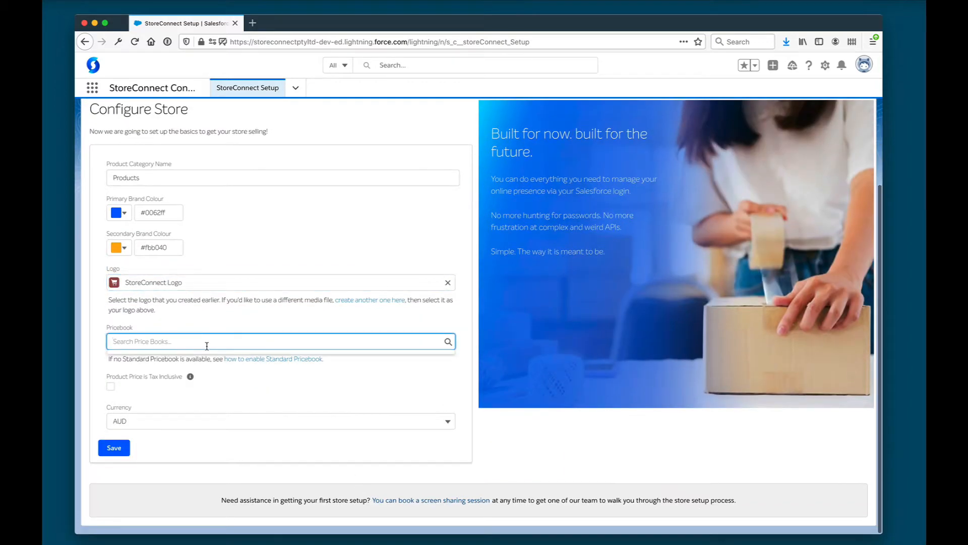
pyautogui.write('st')
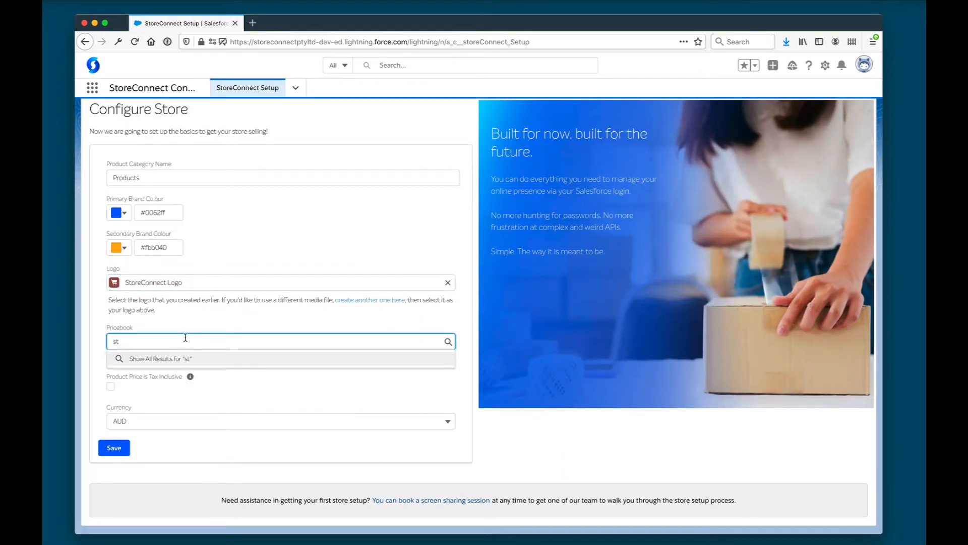
pyautogui.press('BackSpace')
pyautogui.click(335, 385)
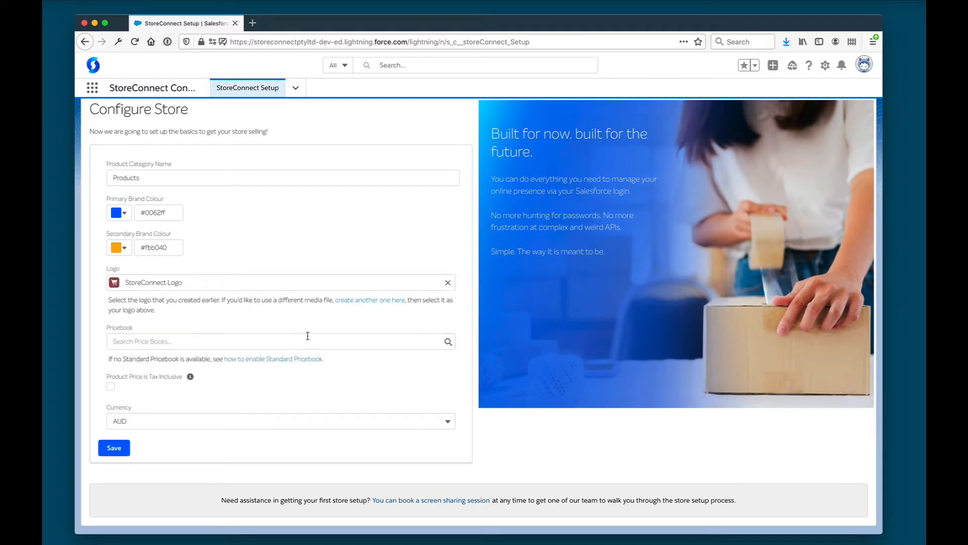
# Search Price Books for 'sta' and open the Standard Price Book record
pyautogui.click(341, 63)
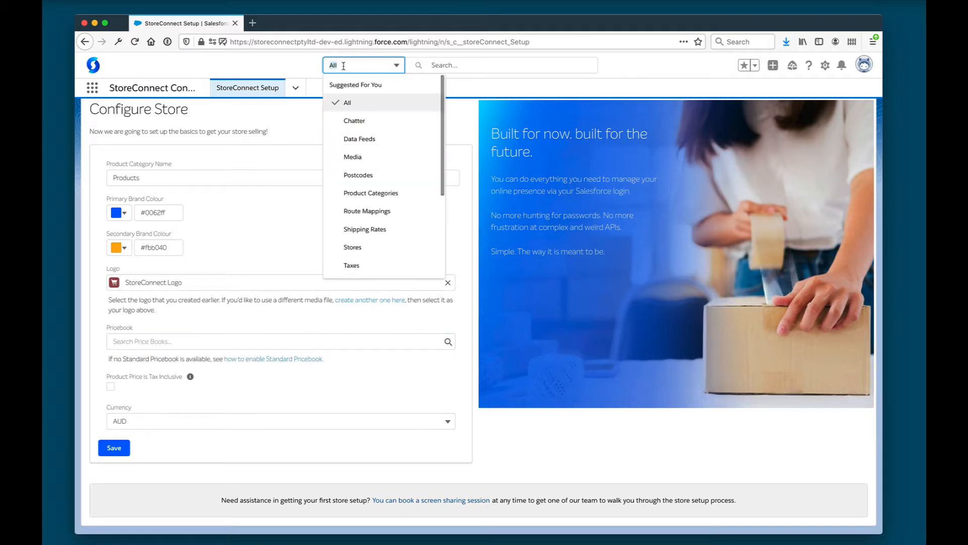
pyautogui.write('price book')
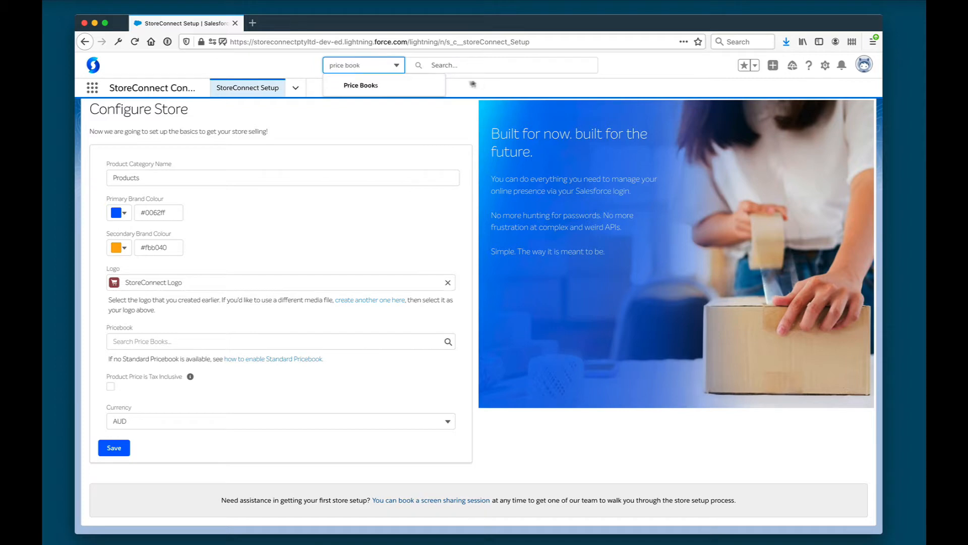
pyautogui.click(426, 87)
pyautogui.click(421, 63)
pyautogui.write('s')
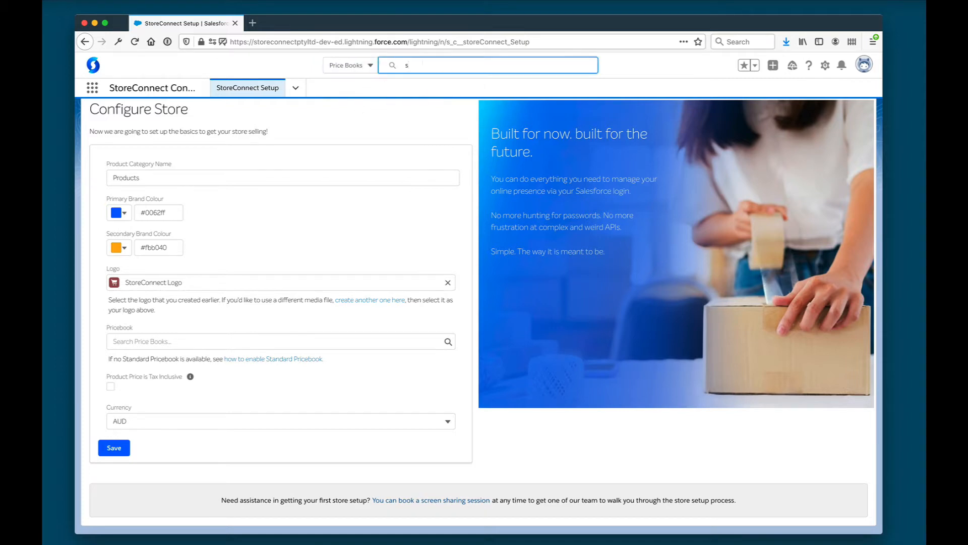
pyautogui.write('tan')
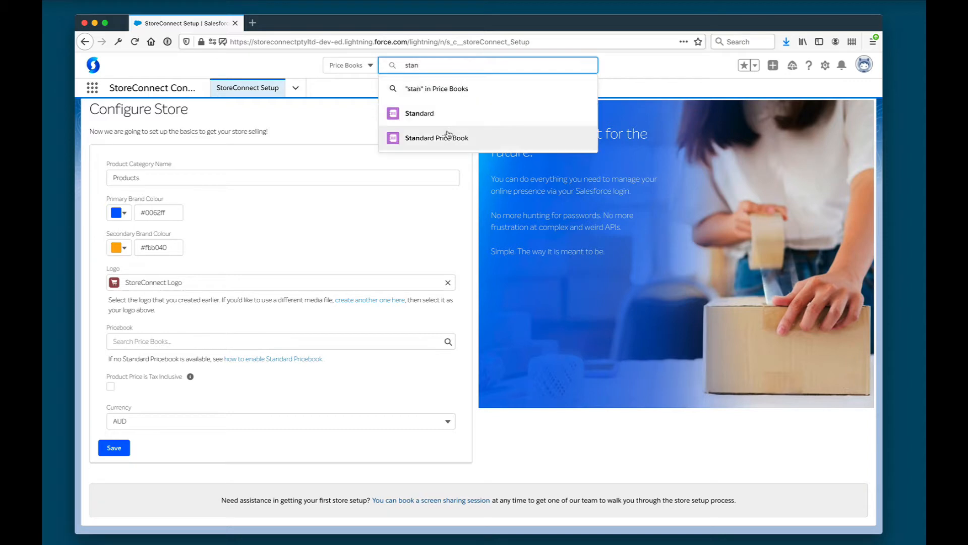
pyautogui.click(449, 138)
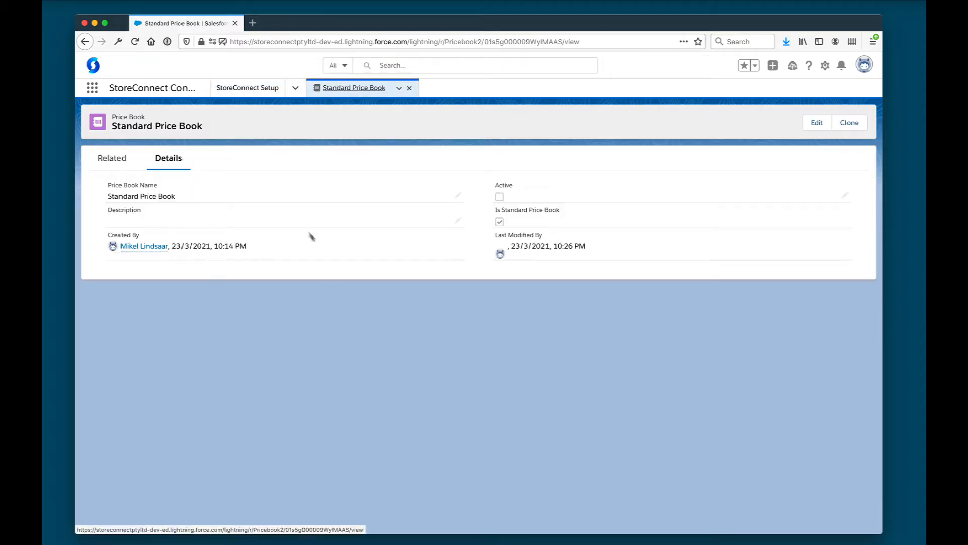
# Mark the Standard Price Book as Active and save it
pyautogui.click(844, 195)
pyautogui.click(491, 202)
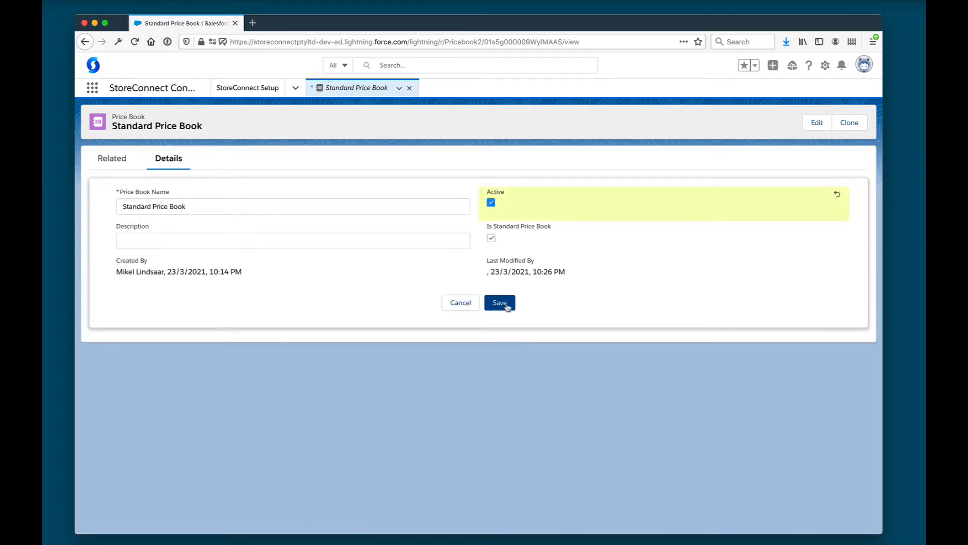
pyautogui.click(506, 305)
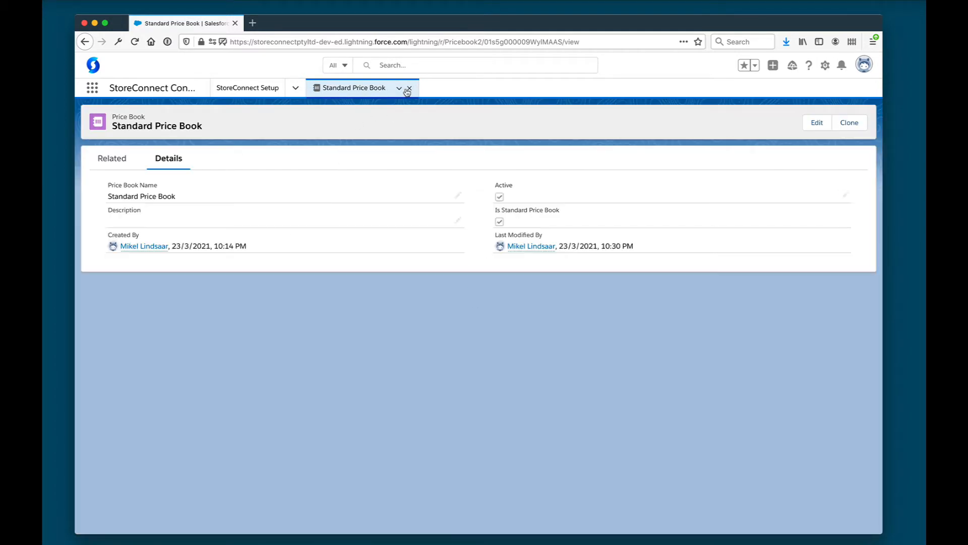
# Set Standard Price Book (searched 'sta') as the store's pricebook and save the store configuration
pyautogui.click(408, 88)
pyautogui.click(158, 343)
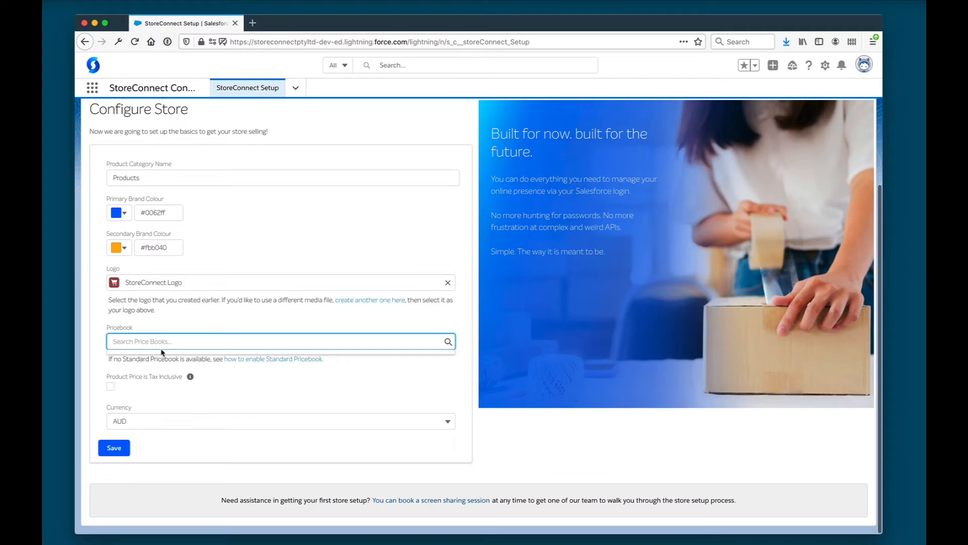
pyautogui.write('sta')
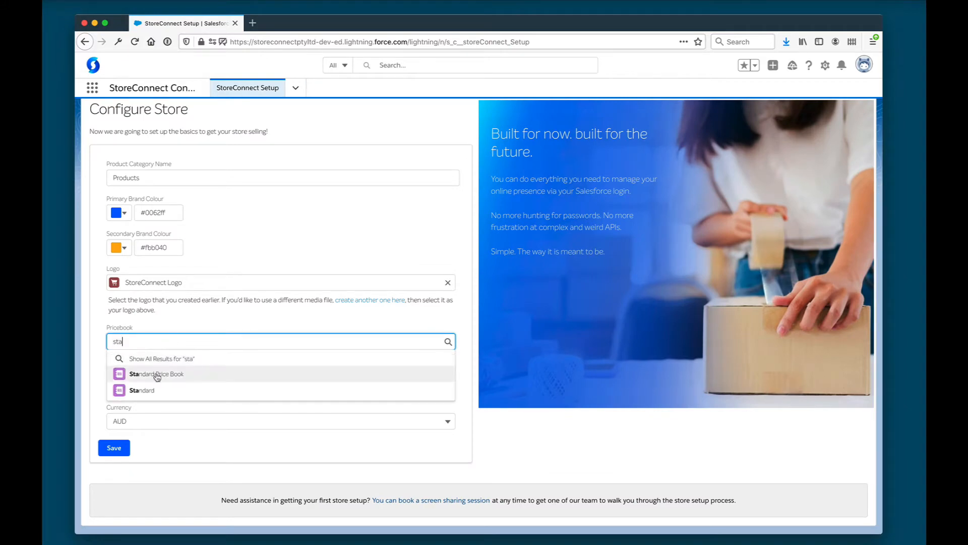
pyautogui.click(156, 373)
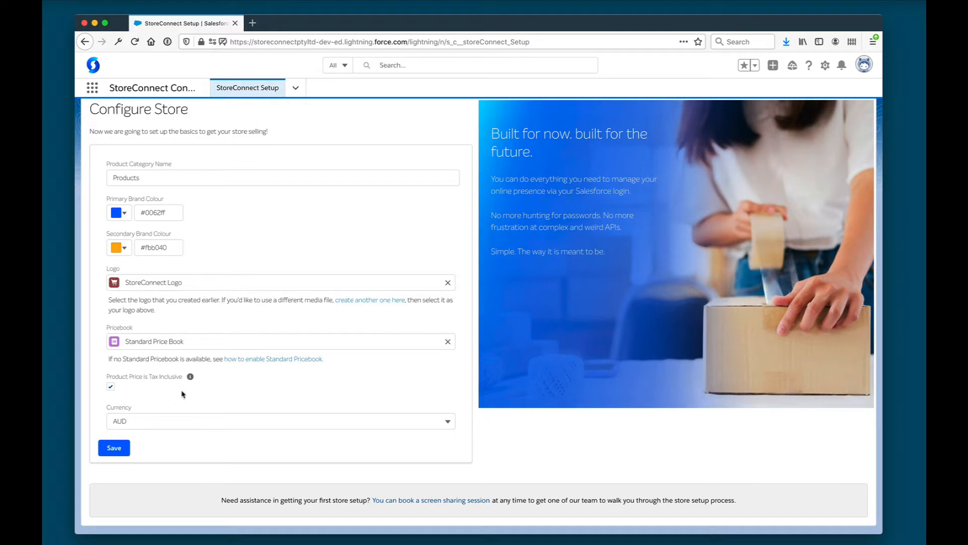
pyautogui.click(114, 447)
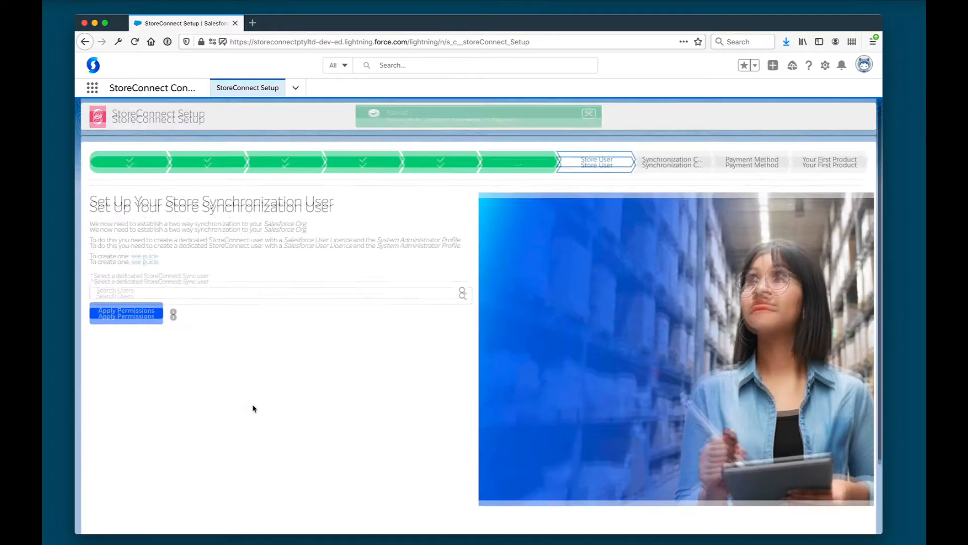
# Search for the sync user by name, select them, and apply their permissions
pyautogui.click(182, 300)
pyautogui.write('mikel')
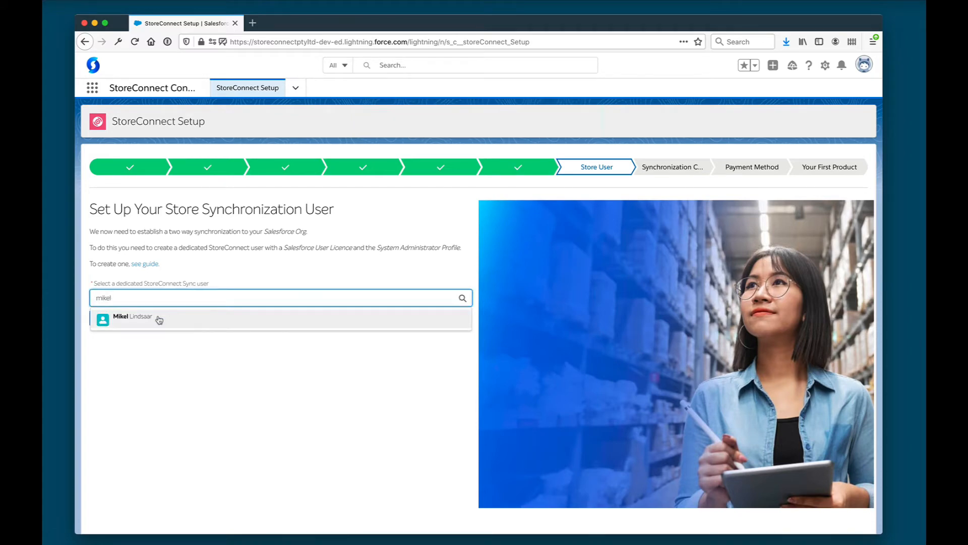
pyautogui.click(160, 320)
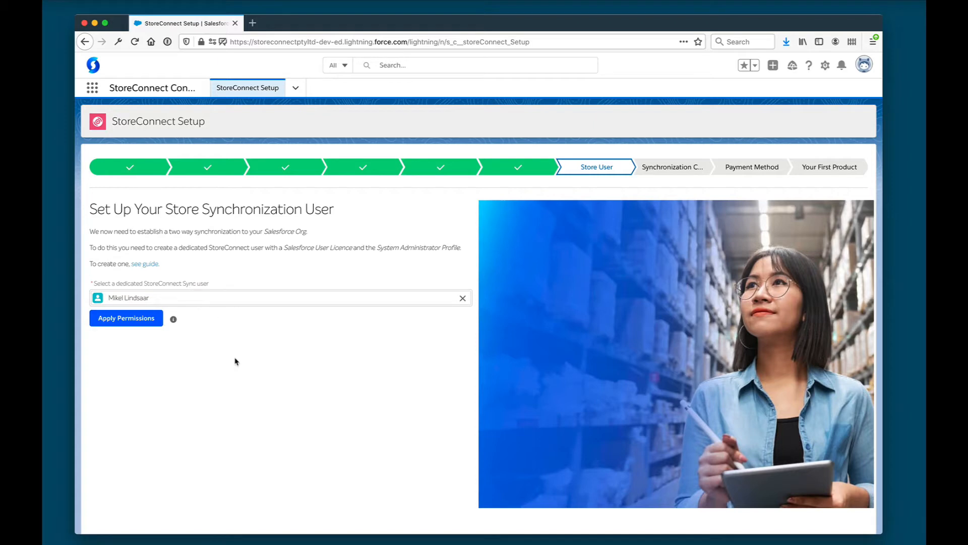
pyautogui.click(141, 322)
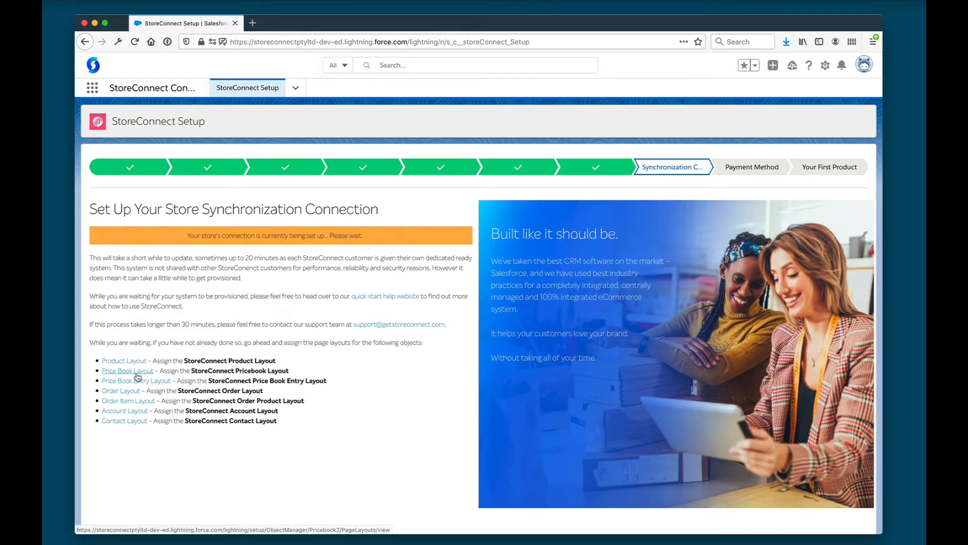
# Assign the StoreConnect Pricebook Layout to all profiles for Price Books
pyautogui.click(130, 377)
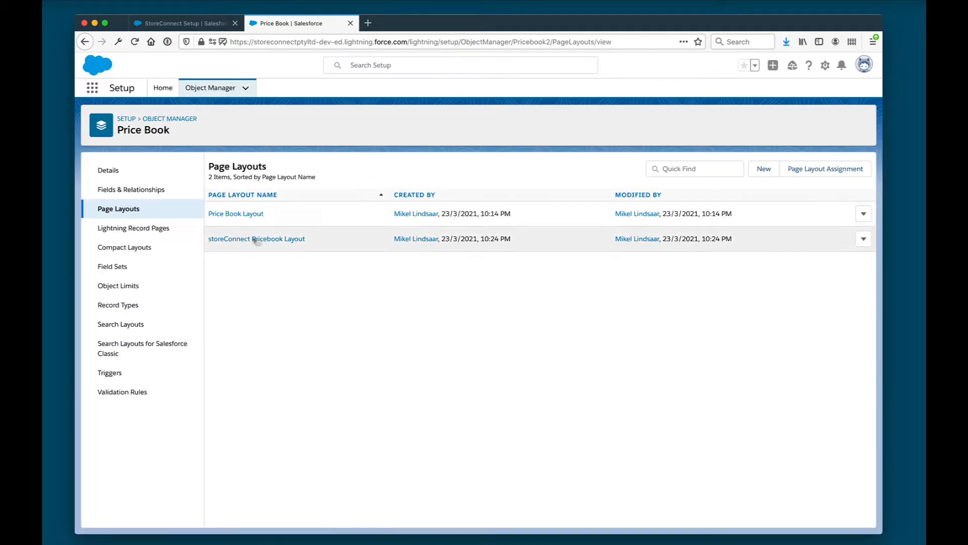
pyautogui.click(824, 169)
pyautogui.click(429, 211)
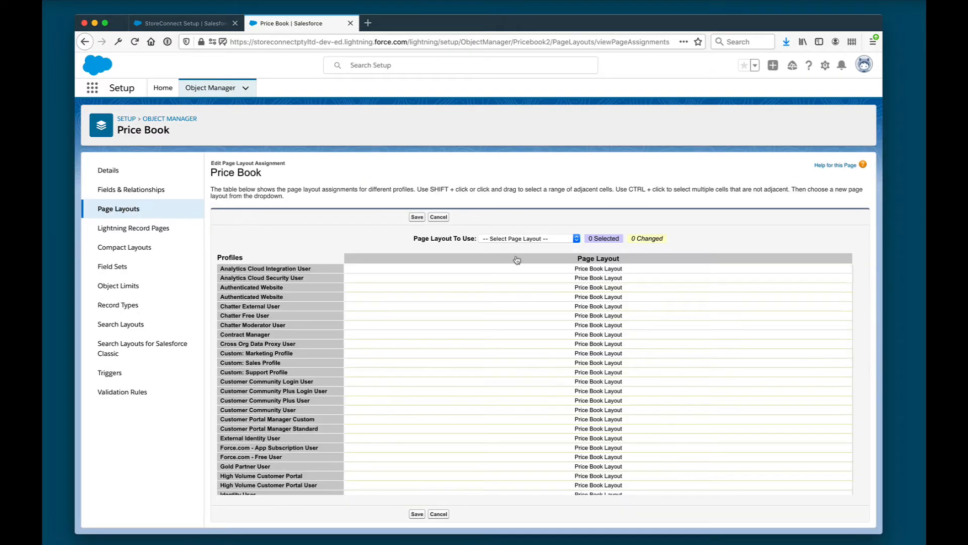
pyautogui.click(517, 259)
pyautogui.click(548, 239)
pyautogui.click(529, 247)
pyautogui.click(417, 216)
# Assign the StoreConnect Price Book Entry Layout to all profiles
pyautogui.click(184, 24)
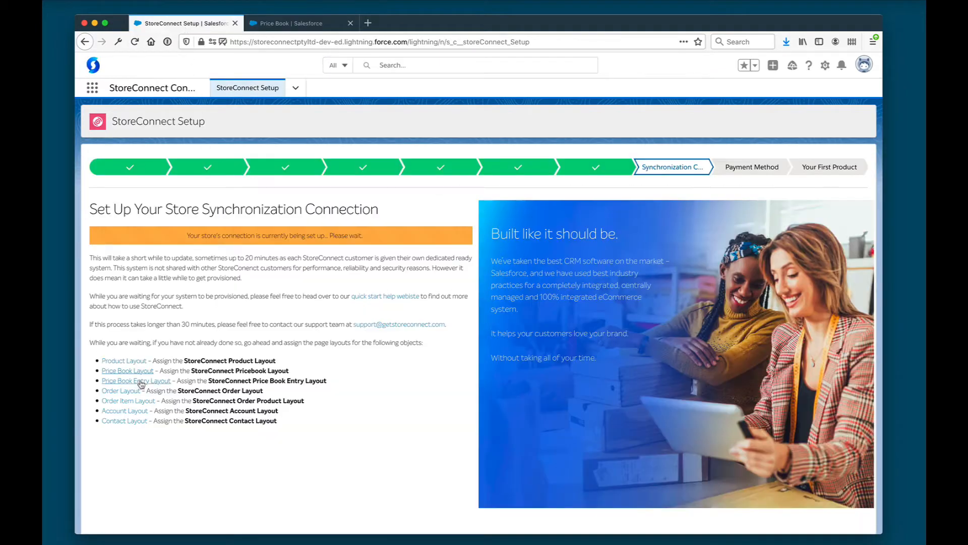
pyautogui.click(140, 382)
pyautogui.click(825, 169)
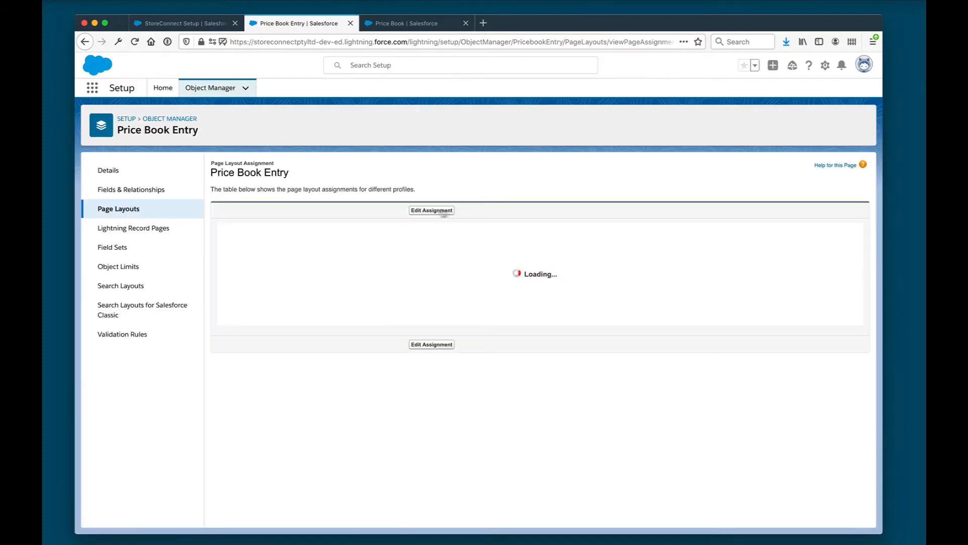
pyautogui.click(441, 211)
pyautogui.click(523, 259)
pyautogui.click(533, 238)
pyautogui.click(533, 254)
pyautogui.click(416, 217)
# Assign the storeConnect Order Layout to all profiles
pyautogui.click(185, 24)
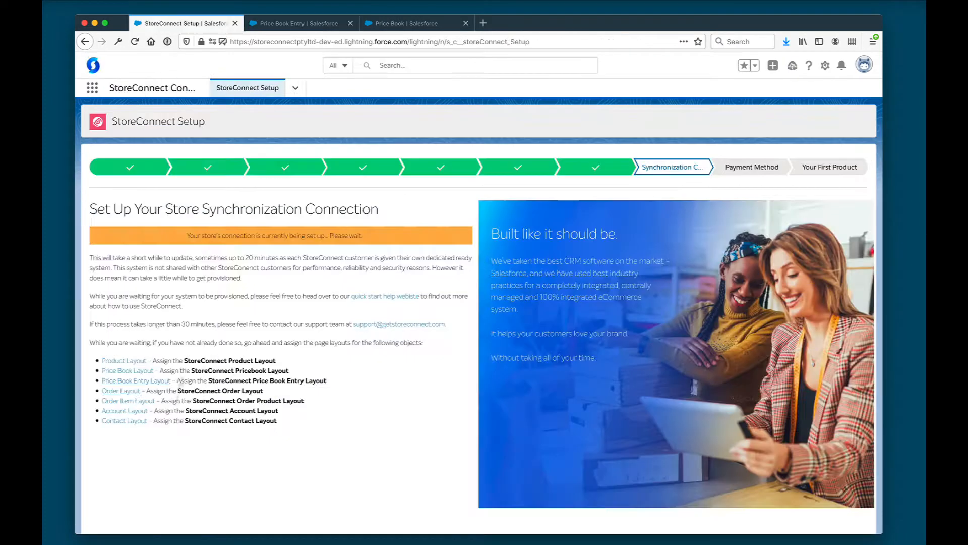
pyautogui.click(123, 392)
pyautogui.click(824, 169)
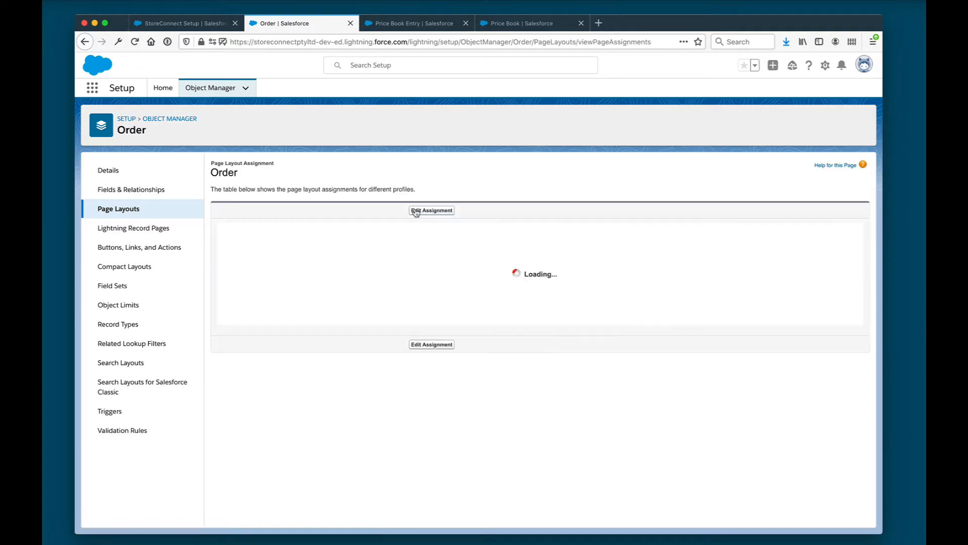
pyautogui.click(434, 211)
pyautogui.click(519, 259)
pyautogui.click(533, 239)
pyautogui.click(538, 255)
pyautogui.click(417, 216)
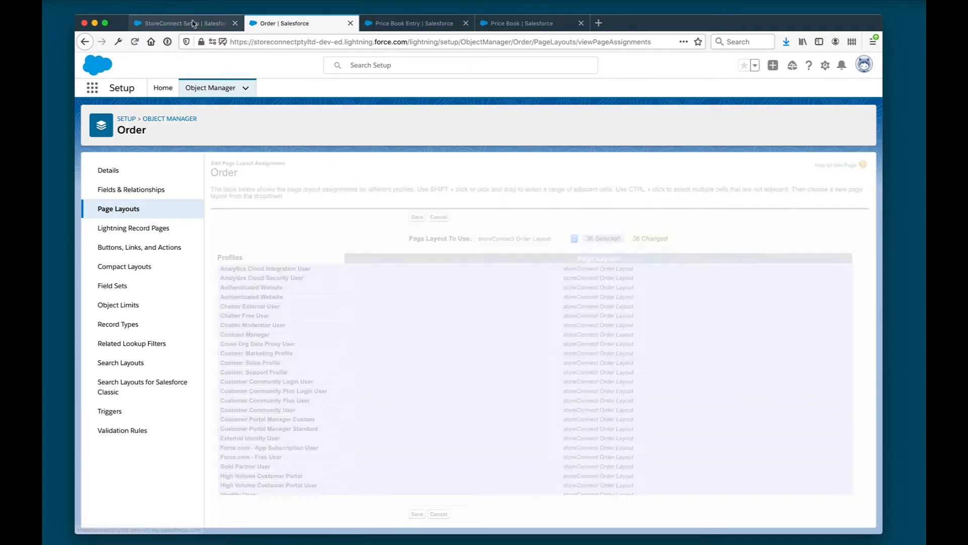
# Assign the StoreConnect Order Product layout to all profiles
pyautogui.click(192, 23)
pyautogui.click(132, 404)
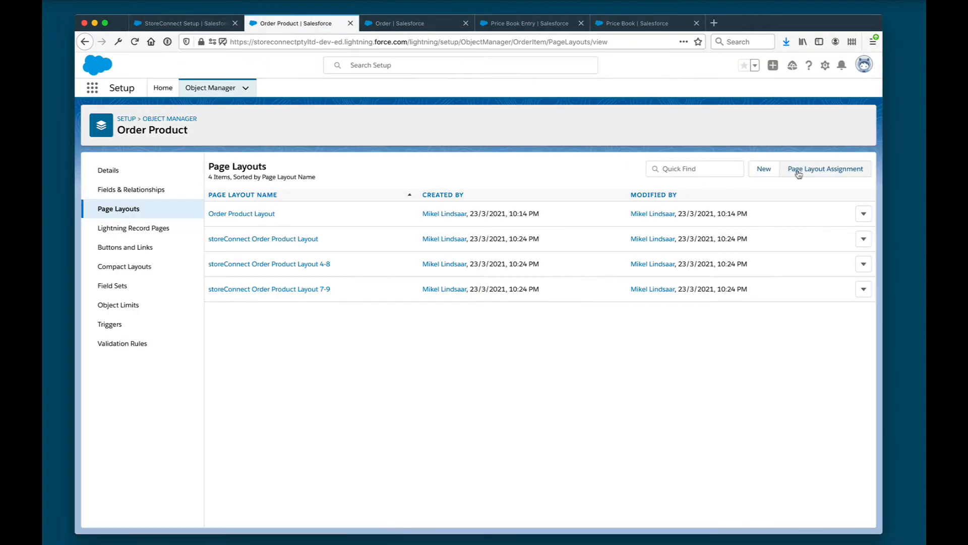
pyautogui.click(799, 174)
pyautogui.click(432, 210)
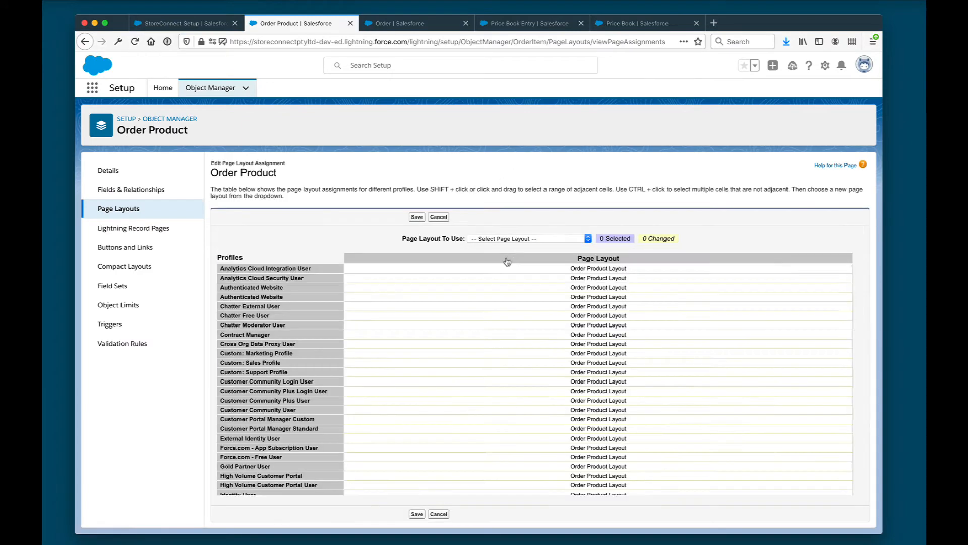
pyautogui.click(512, 258)
pyautogui.click(524, 239)
pyautogui.click(524, 255)
pyautogui.click(211, 26)
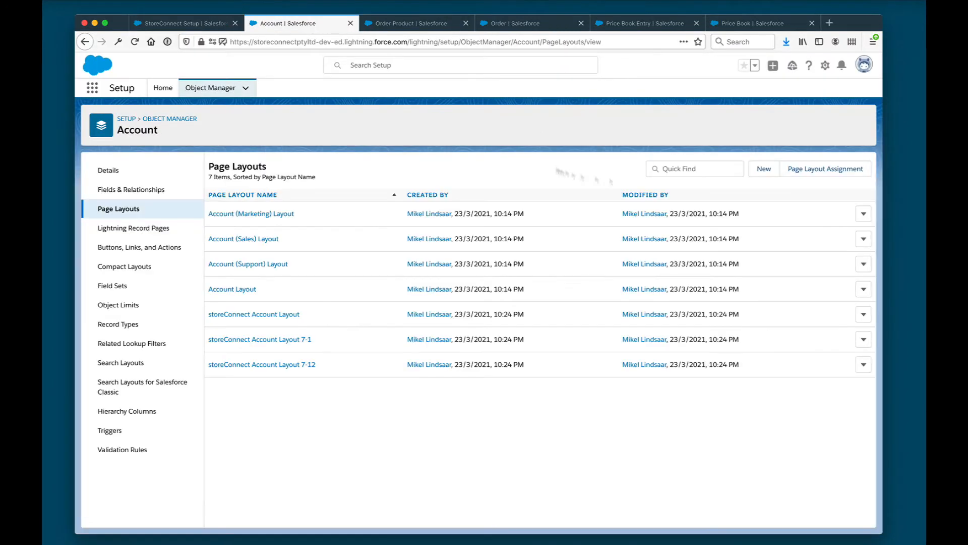
# Assign the storeConnect Contact Layout to all profiles
pyautogui.click(823, 167)
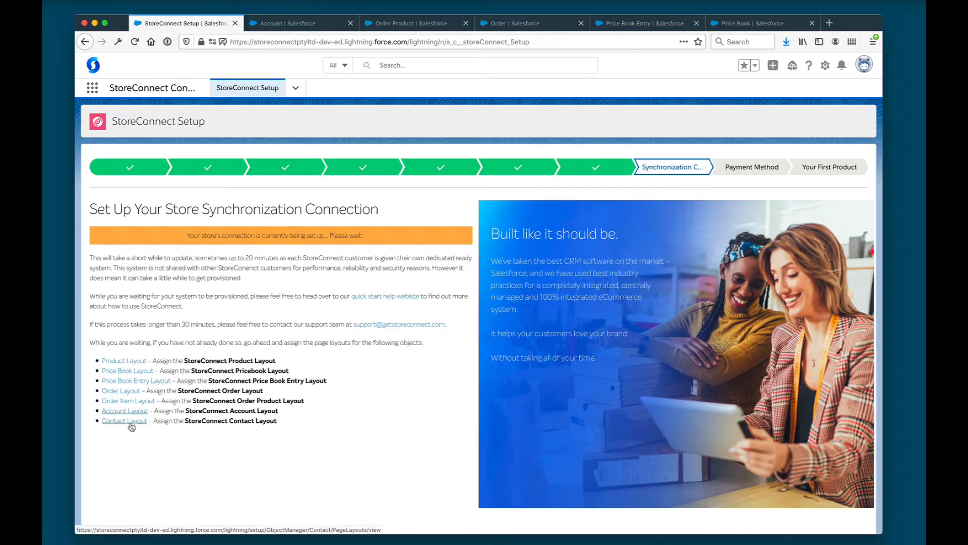
pyautogui.click(117, 425)
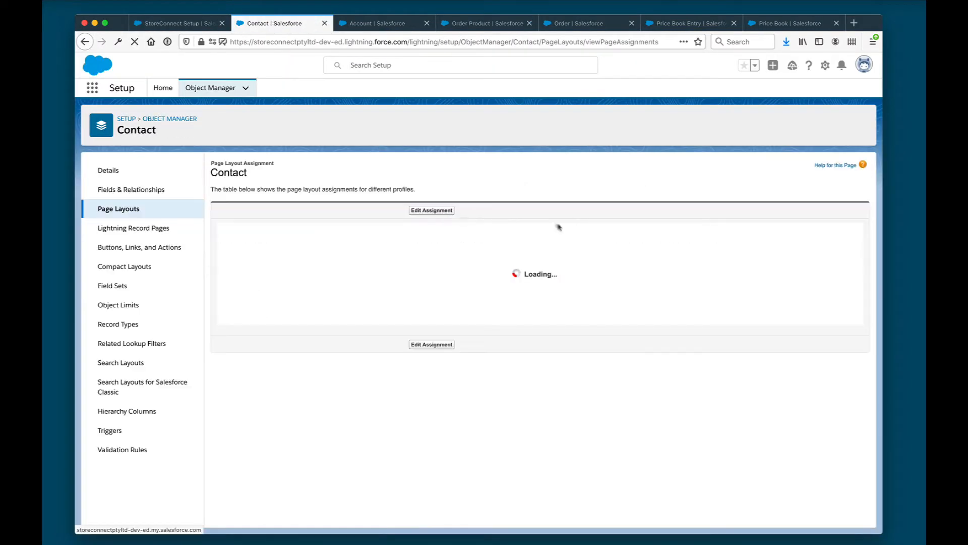
pyautogui.click(527, 240)
pyautogui.click(529, 287)
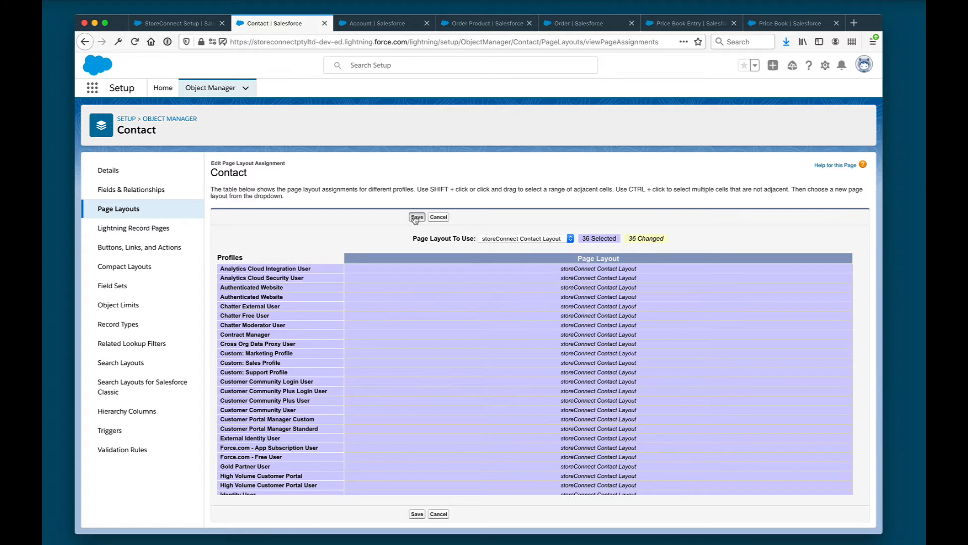
pyautogui.click(417, 217)
pyautogui.click(411, 29)
# Close the finished layout pages and open the StoreConnect quick start help website
pyautogui.click(427, 23)
pyautogui.click(428, 23)
pyautogui.click(429, 23)
pyautogui.click(429, 24)
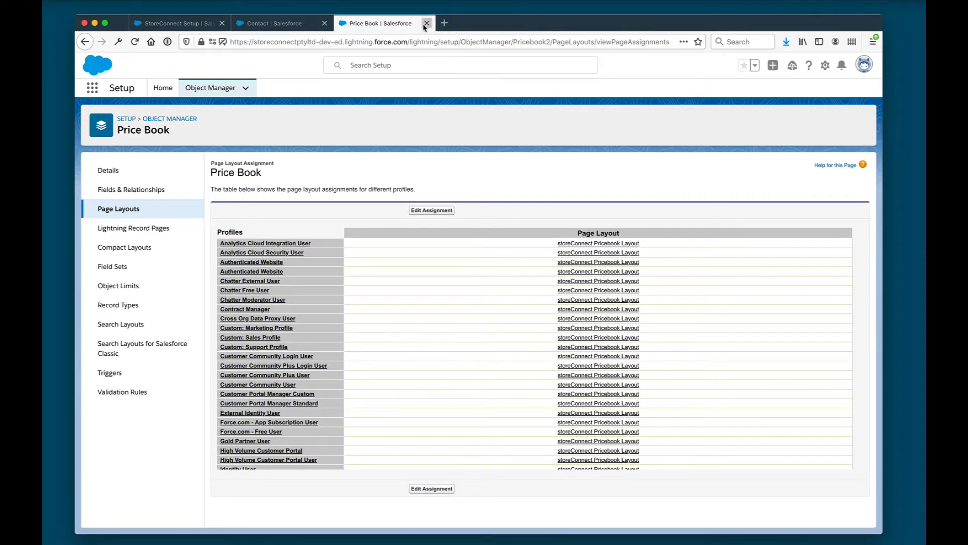
pyautogui.click(428, 23)
pyautogui.click(325, 23)
pyautogui.click(385, 296)
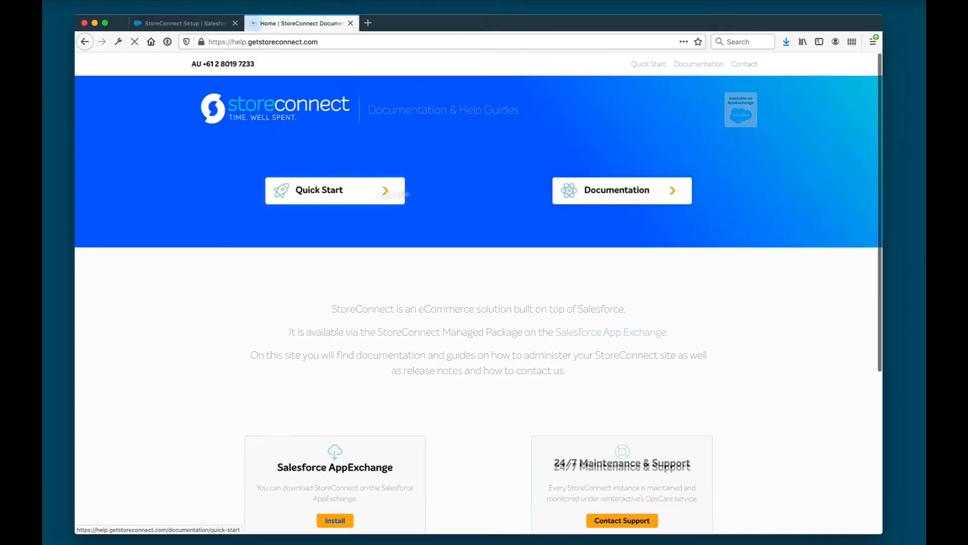
# Browse the documentation index, glance at the Quick Start Guide, then open the full StoreConnect objects and fields listing
pyautogui.click(651, 191)
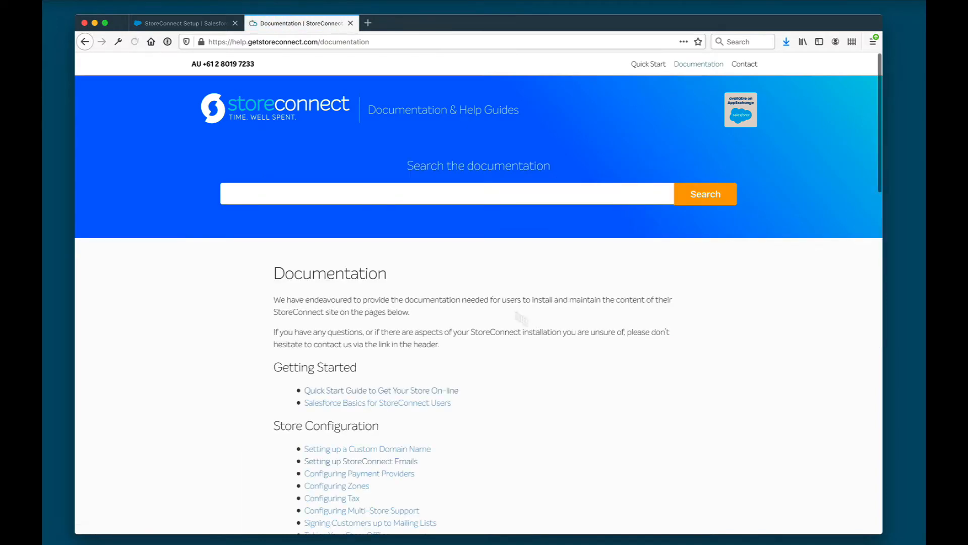
pyautogui.scroll(-5, 401, 382)
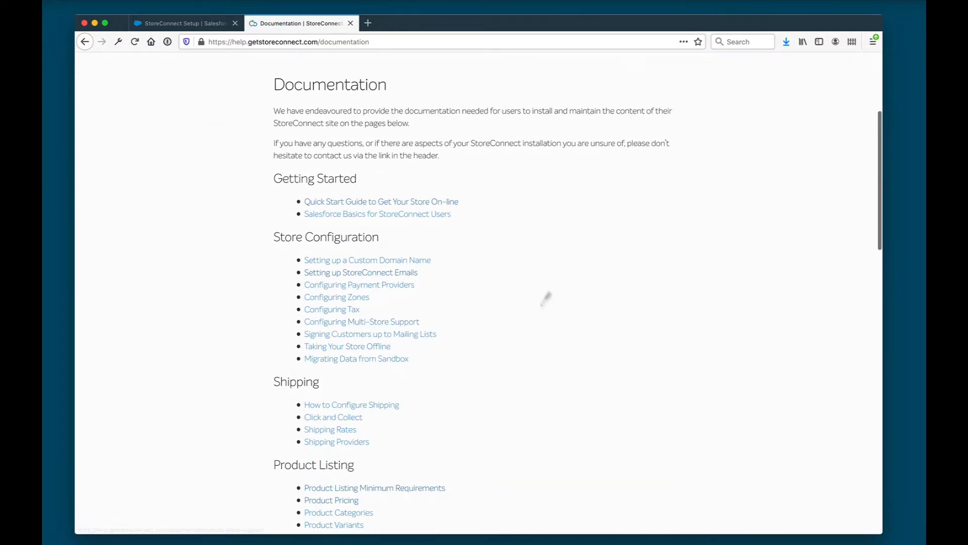
pyautogui.scroll(-3, 510, 459)
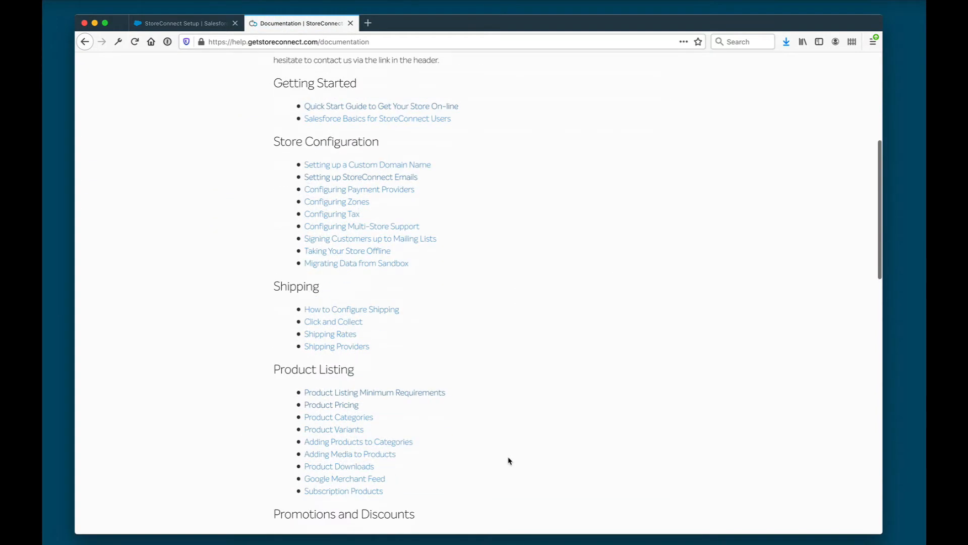
pyautogui.click(401, 107)
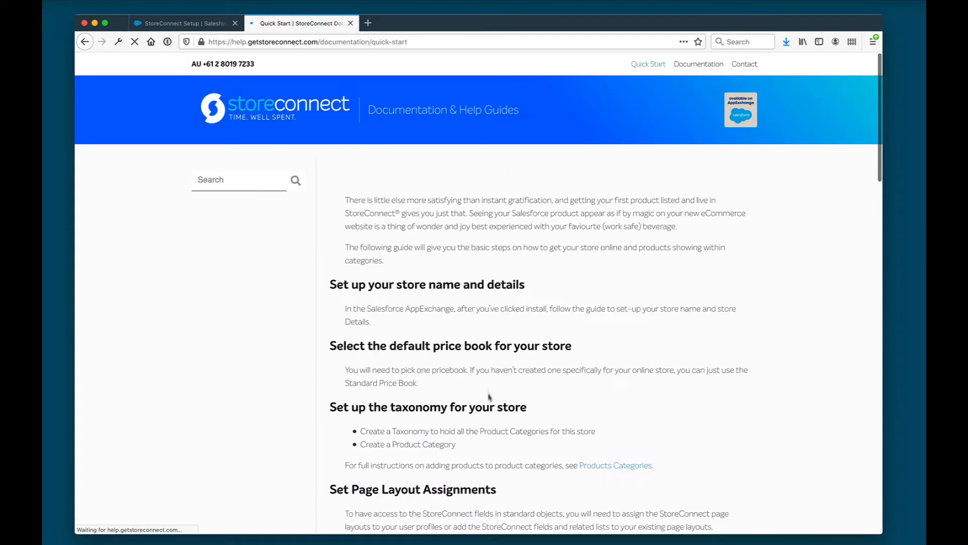
pyautogui.click(85, 42)
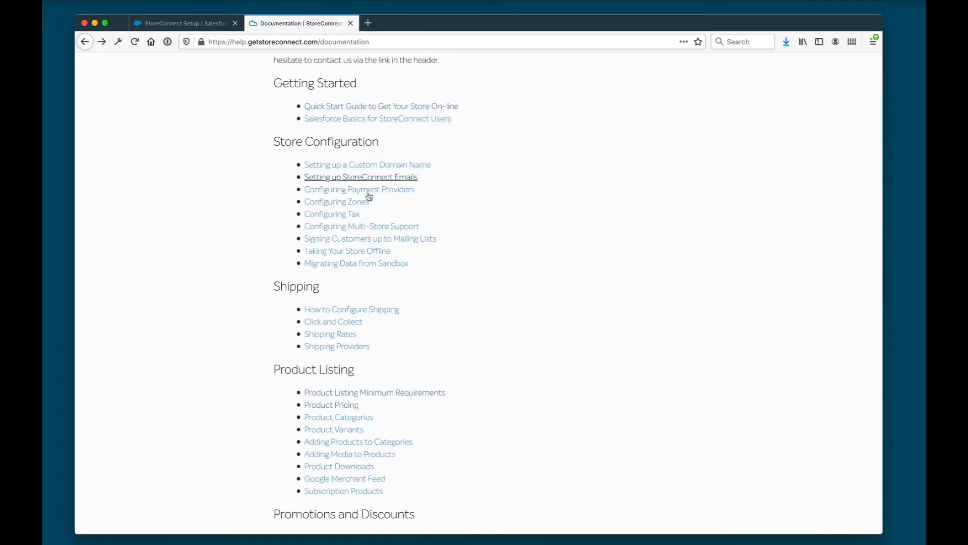
pyautogui.scroll(-1, 426, 189)
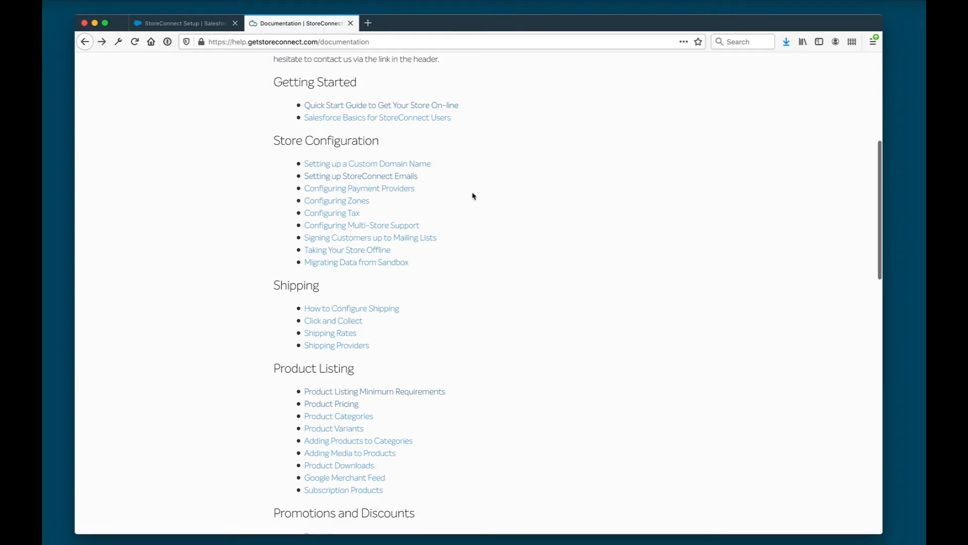
pyautogui.scroll(-1, 474, 197)
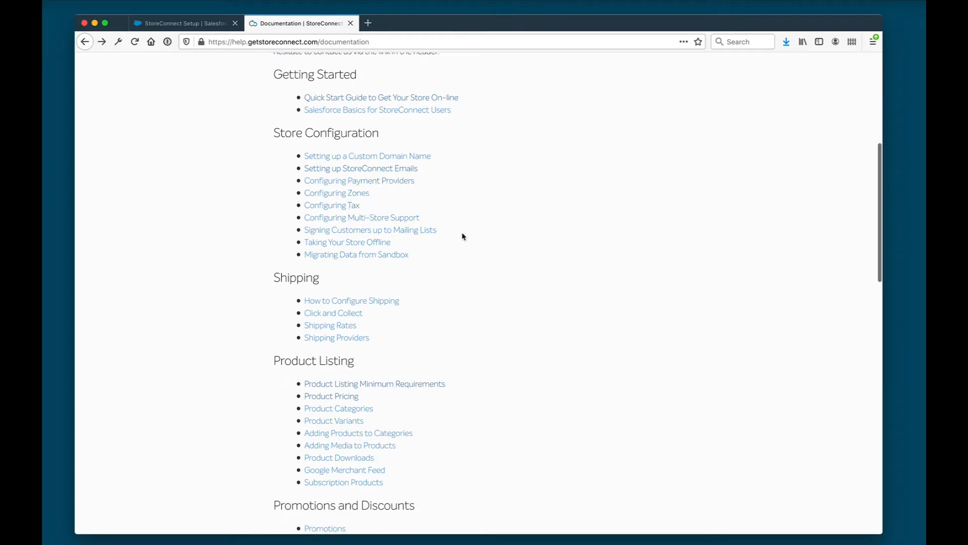
pyautogui.scroll(-5, 463, 236)
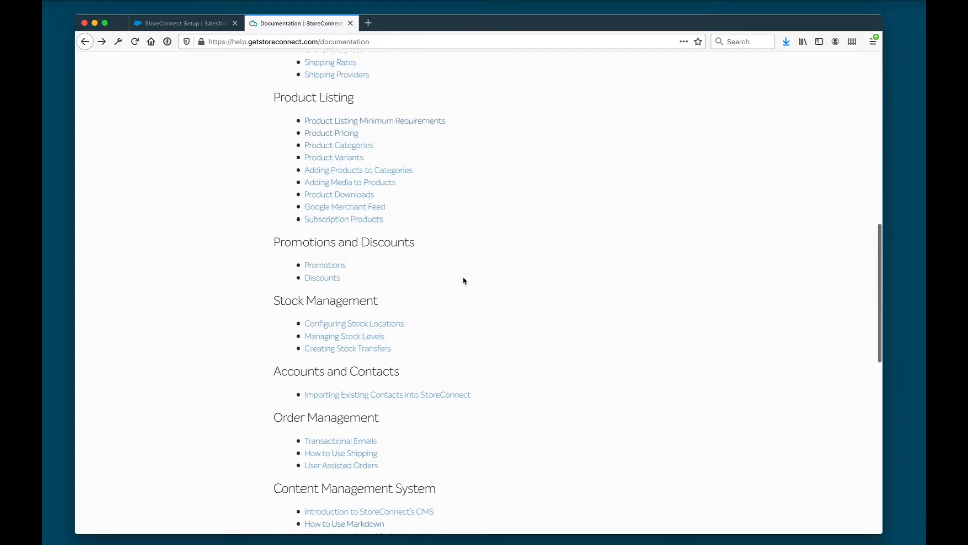
pyautogui.scroll(-8, 464, 281)
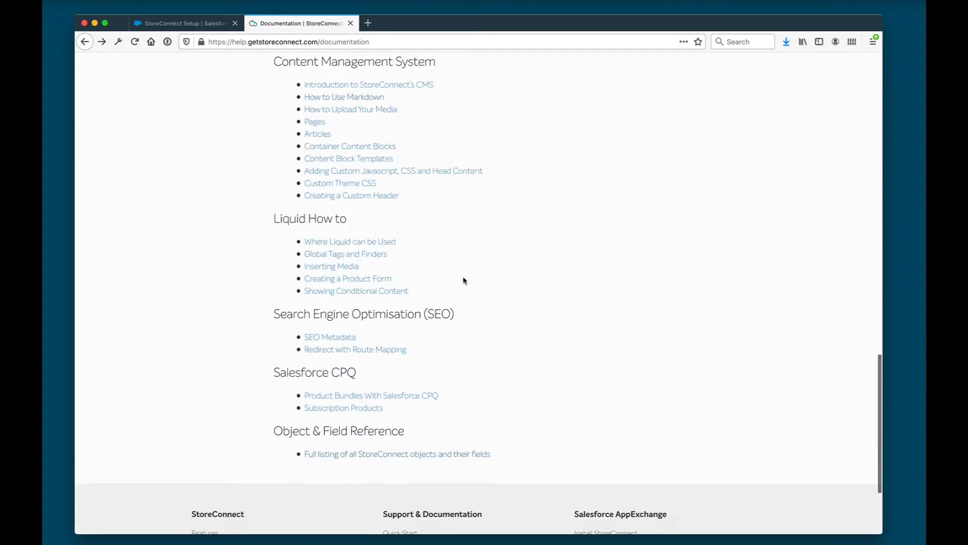
pyautogui.scroll(-3, 464, 280)
pyautogui.click(368, 325)
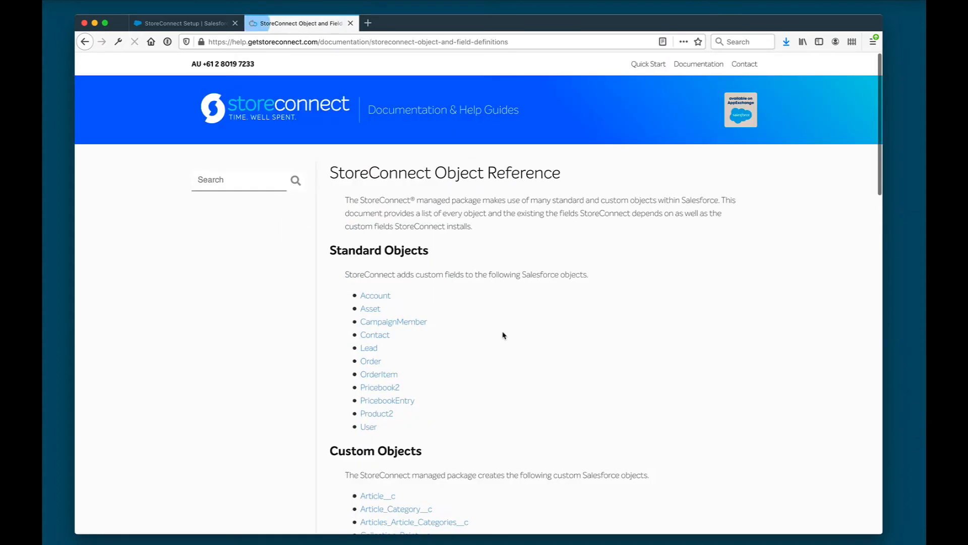
pyautogui.scroll(-8, 458, 417)
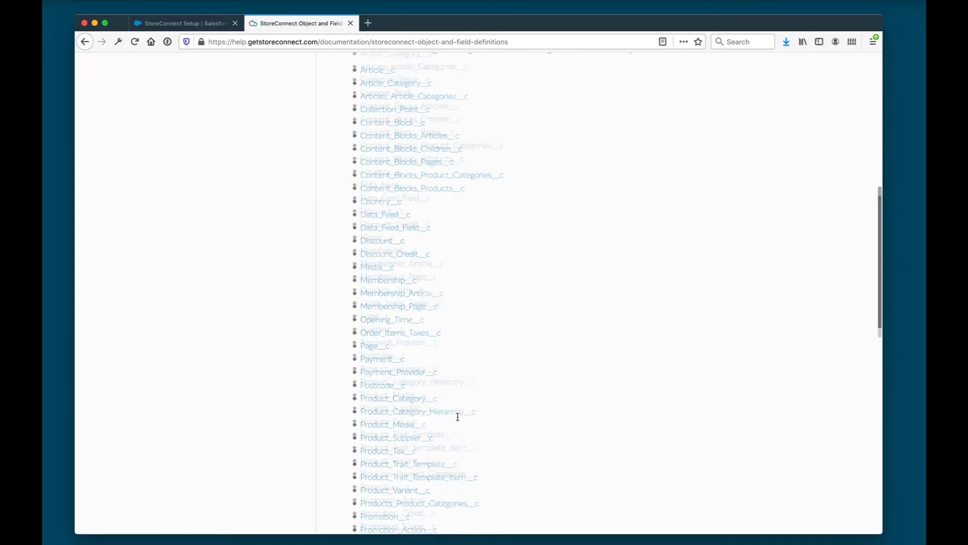
pyautogui.scroll(-10, 458, 418)
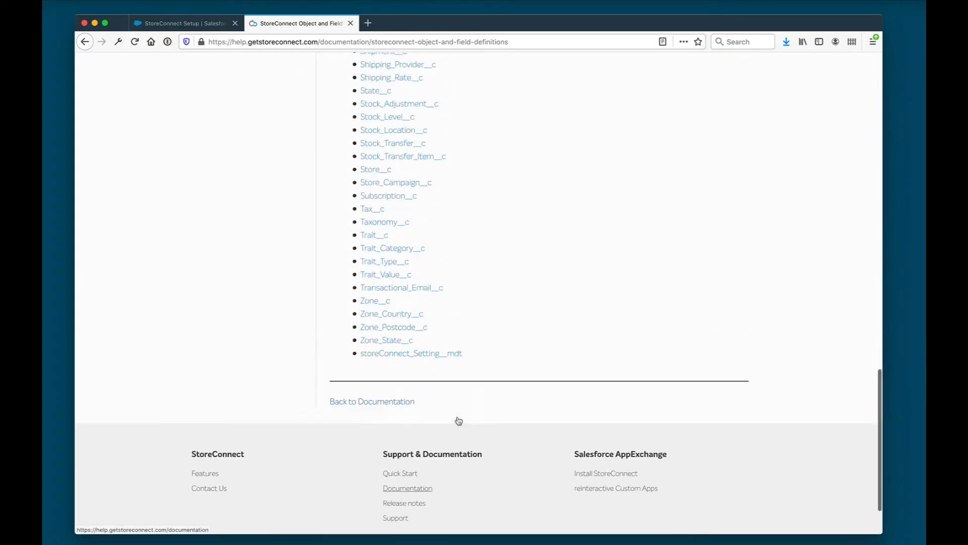
pyautogui.scroll(2, 459, 420)
pyautogui.click(386, 294)
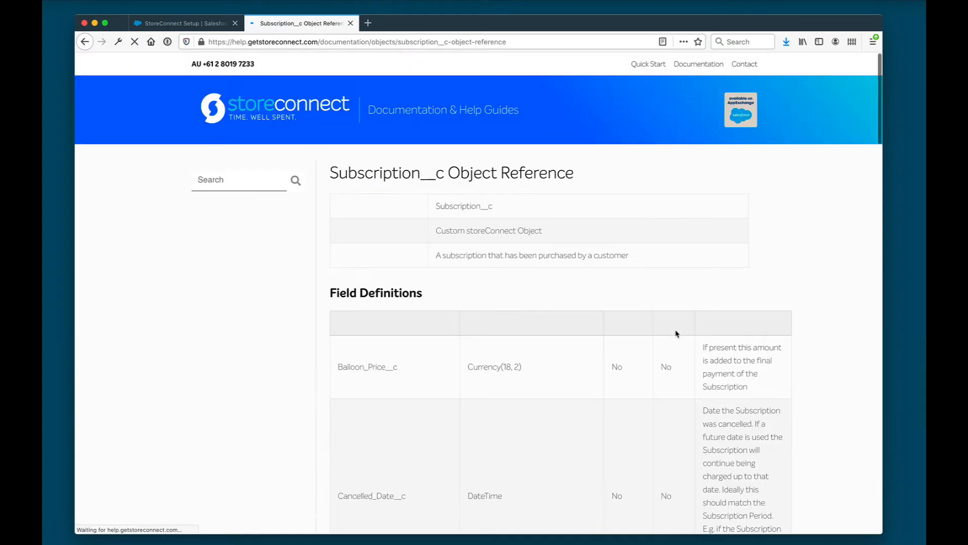
pyautogui.scroll(-8, 576, 462)
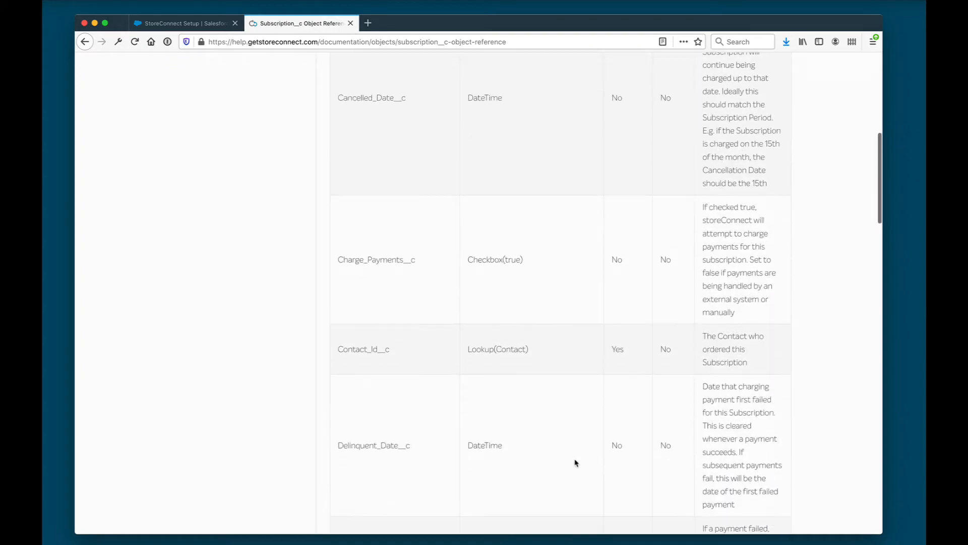
pyautogui.scroll(-17, 576, 462)
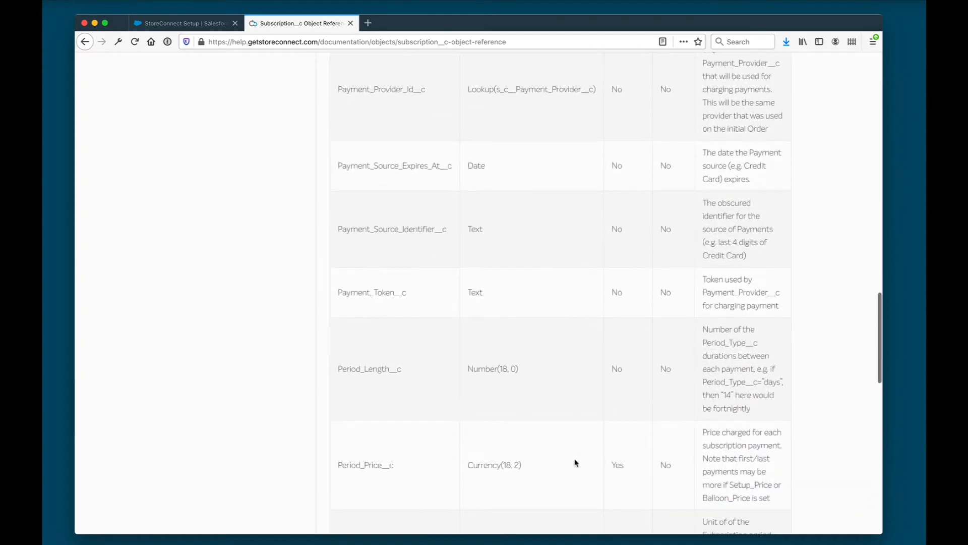
pyautogui.scroll(-8, 575, 462)
pyautogui.scroll(-7, 575, 462)
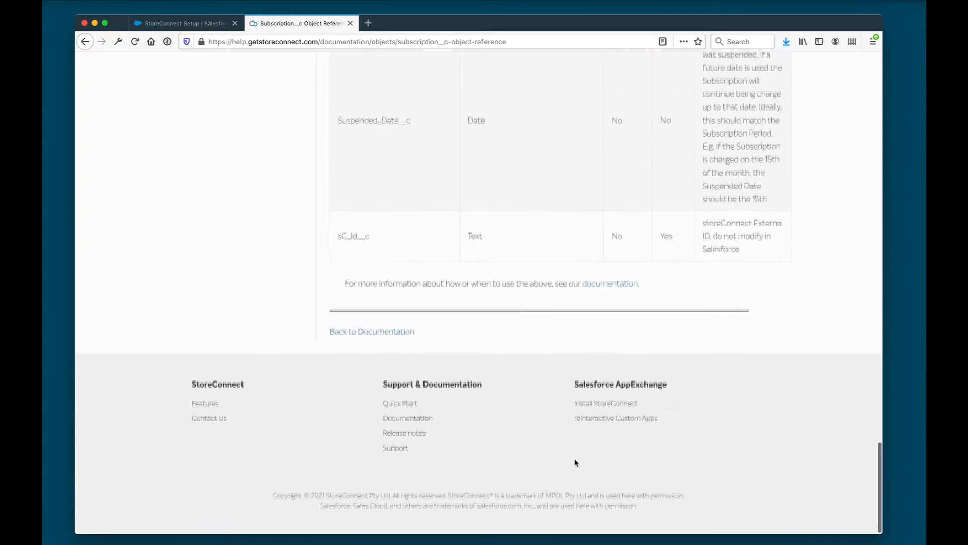
pyautogui.press('Home')
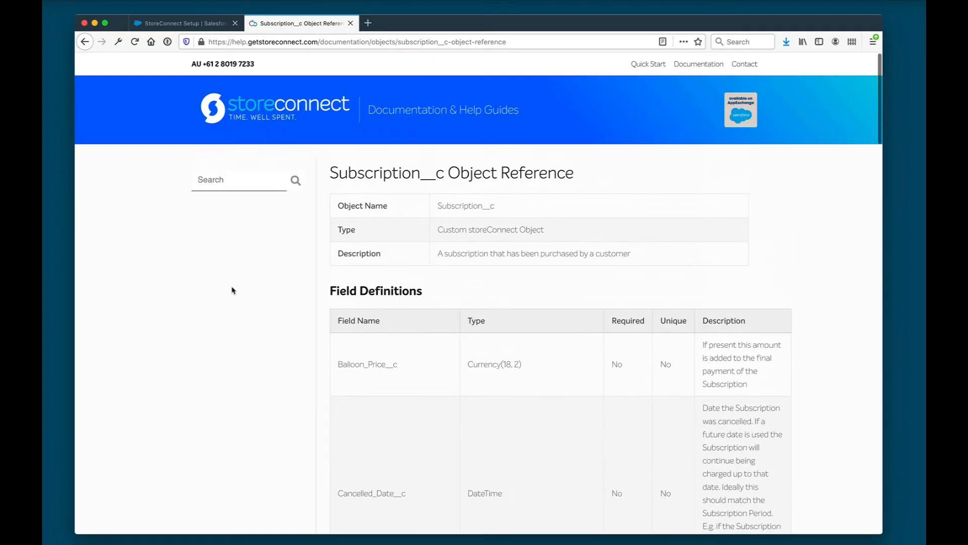
pyautogui.click(83, 46)
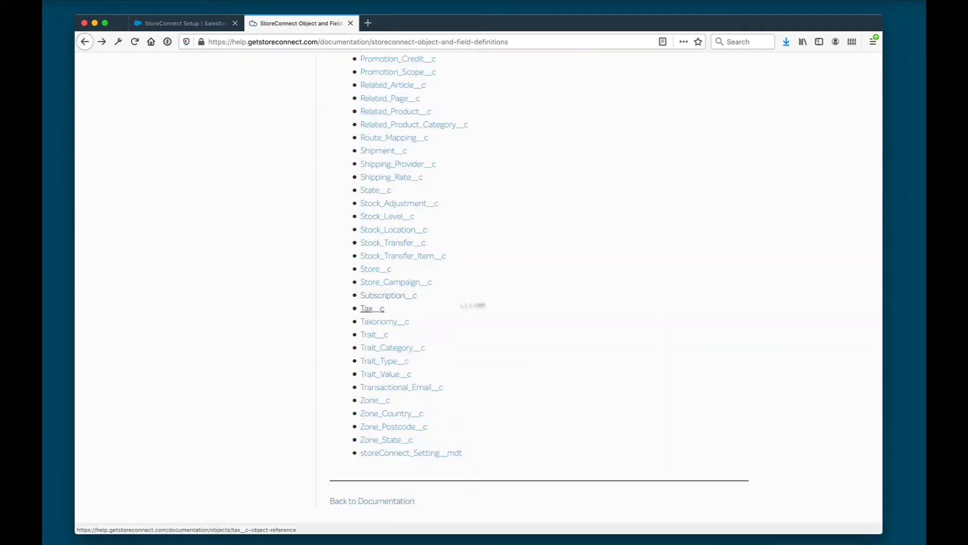
pyautogui.scroll(7, 527, 298)
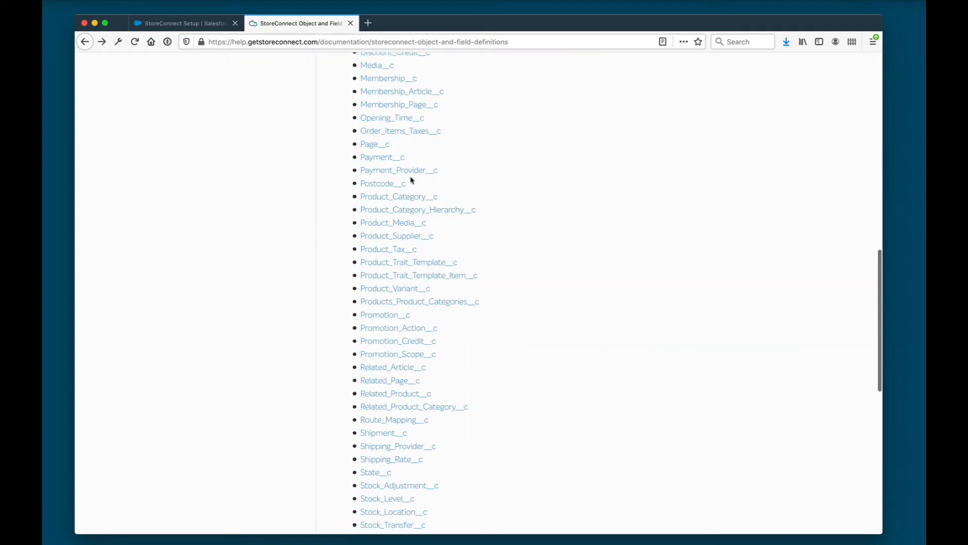
pyautogui.scroll(10, 396, 187)
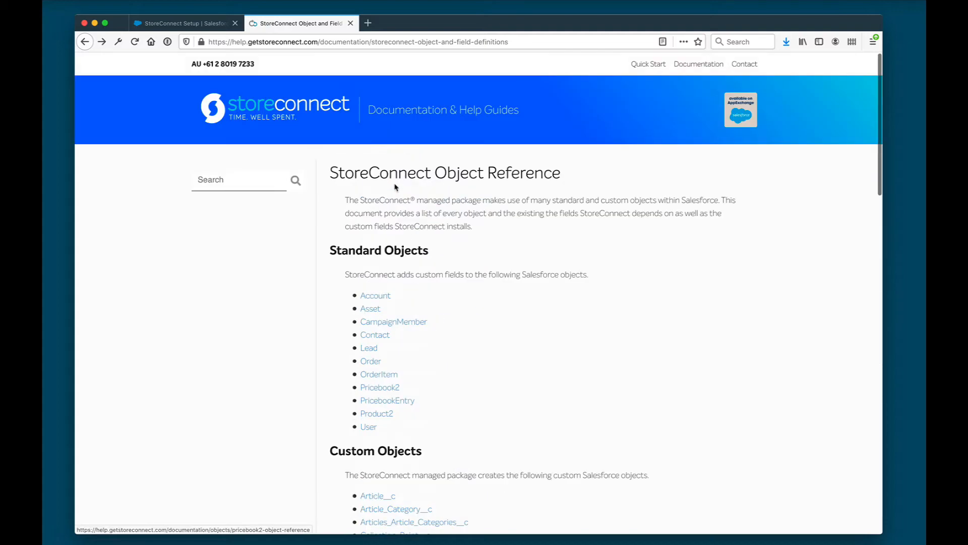
# Go back to the documentation index and highlight the Salesforce CPQ and Liquid headings
pyautogui.click(84, 41)
pyautogui.doubleClick(317, 280)
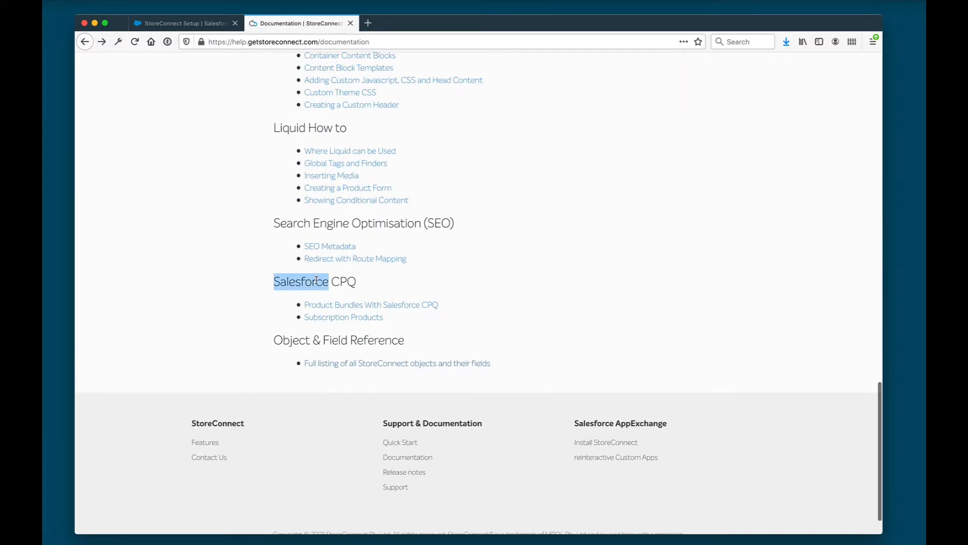
pyautogui.moveTo(317, 281); pyautogui.dragTo(488, 296)
pyautogui.click(490, 296)
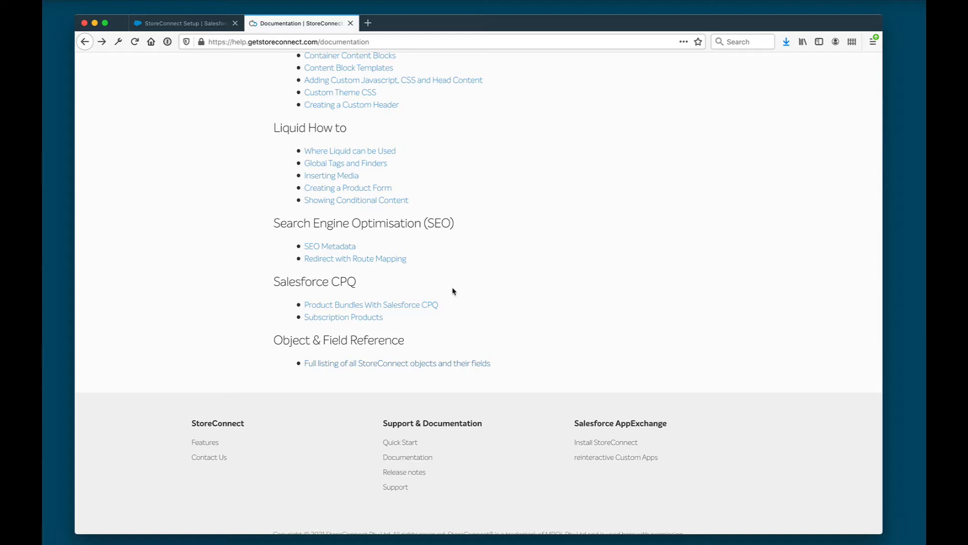
pyautogui.scroll(2, 453, 291)
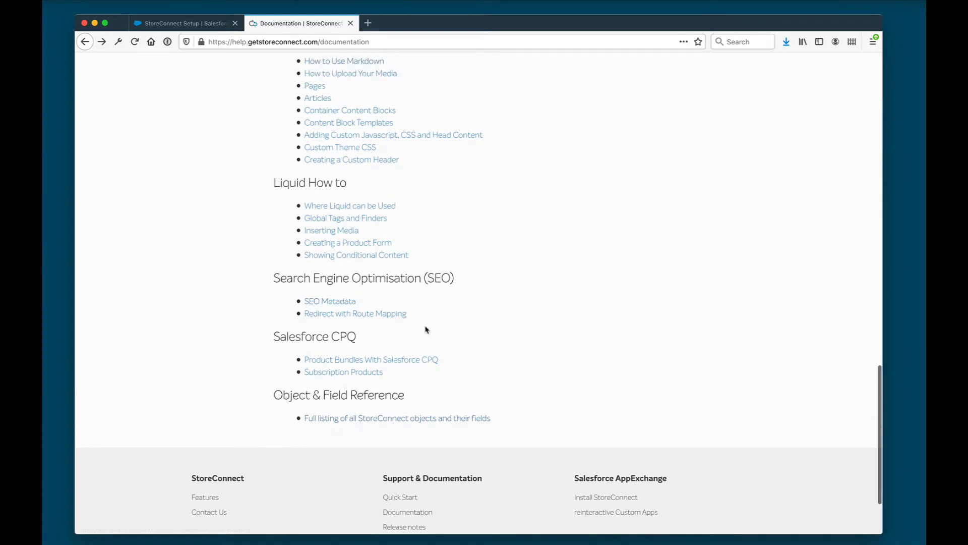
pyautogui.scroll(4, 424, 327)
pyautogui.doubleClick(279, 284)
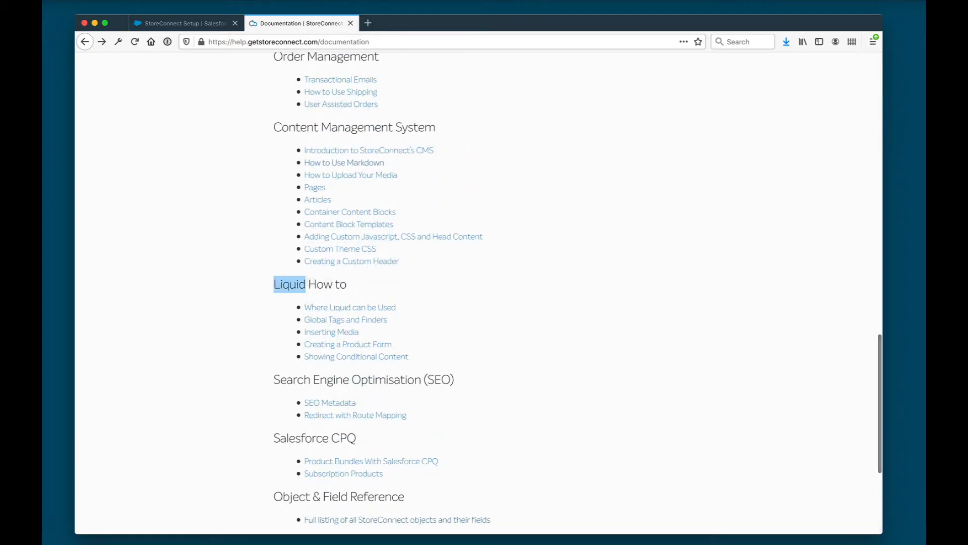
pyautogui.click(494, 306)
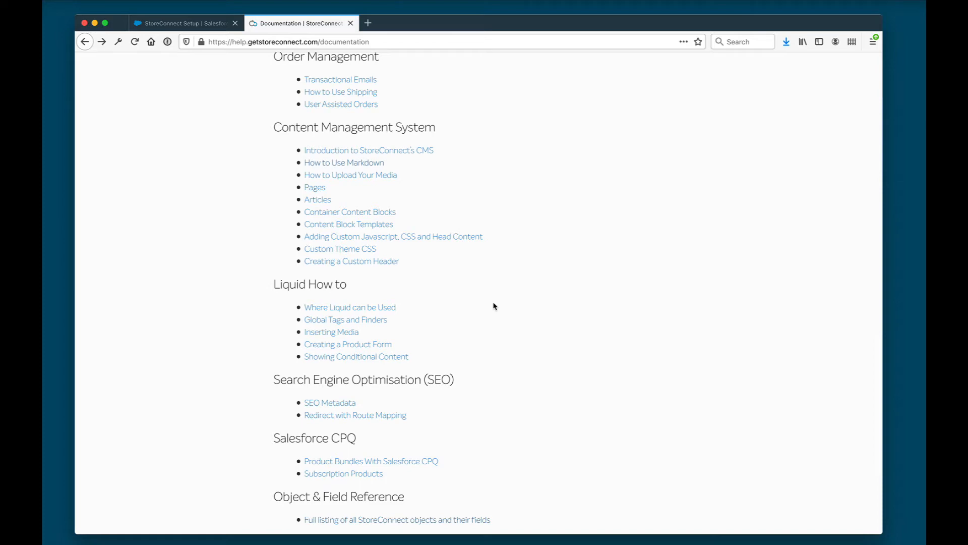
# Scroll up the documentation index and switch back to the StoreConnect Setup tab
pyautogui.scroll(2, 494, 305)
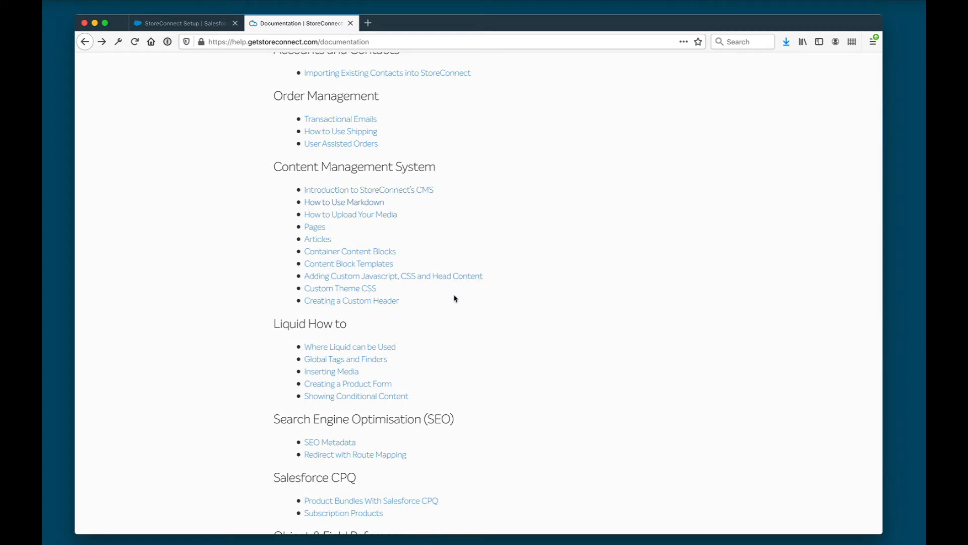
pyautogui.scroll(3, 455, 298)
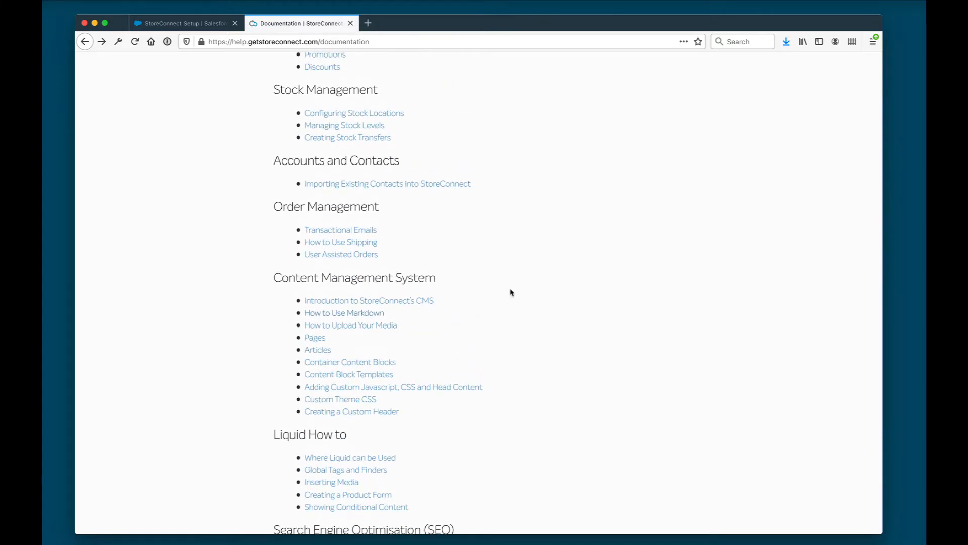
pyautogui.scroll(5, 511, 292)
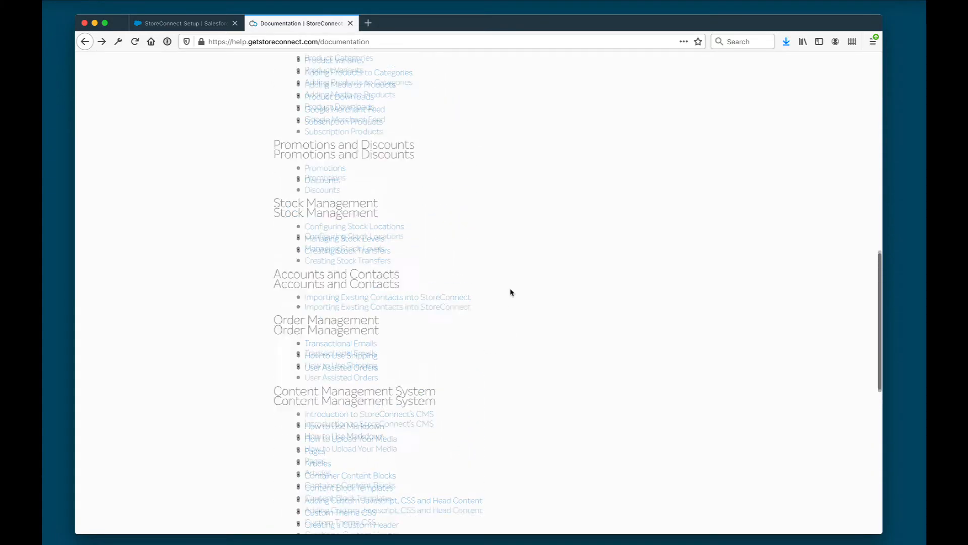
pyautogui.scroll(4, 511, 292)
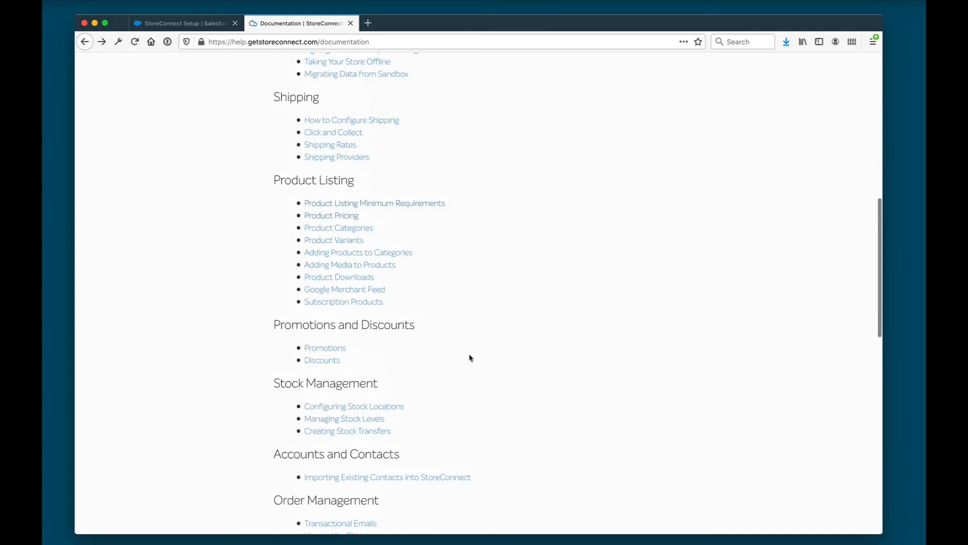
pyautogui.scroll(1, 469, 358)
pyautogui.scroll(10, 469, 358)
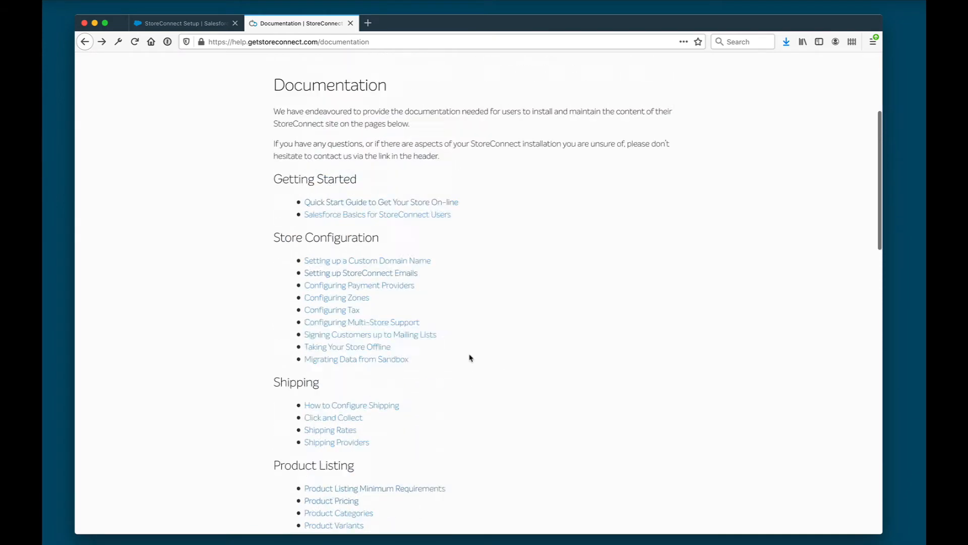
pyautogui.click(169, 26)
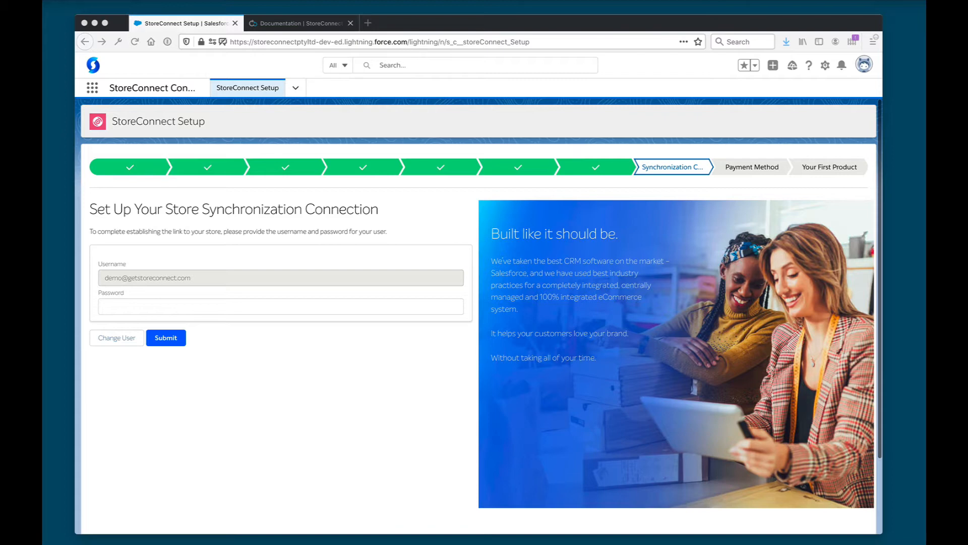
# Paste the sync user's password and submit the login
pyautogui.click(251, 325)
pyautogui.click(272, 308)
pyautogui.press('super+v')
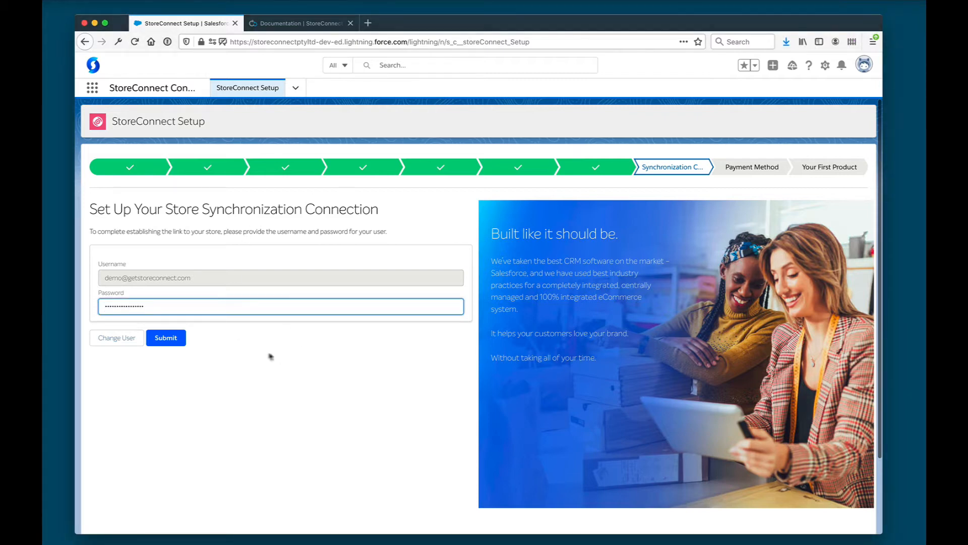
pyautogui.click(269, 355)
pyautogui.click(163, 338)
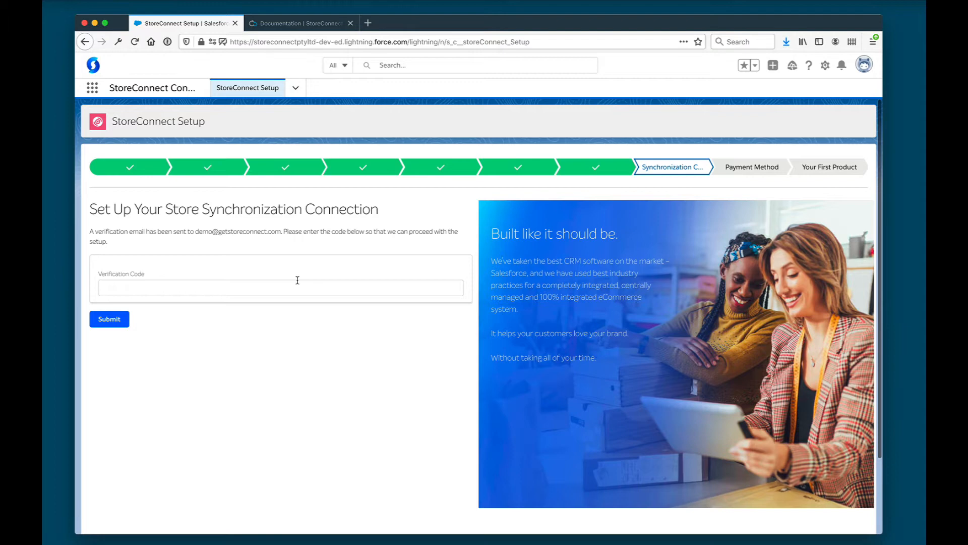
# Enter the emailed verification code and submit it
pyautogui.click(297, 281)
pyautogui.press('super+v')
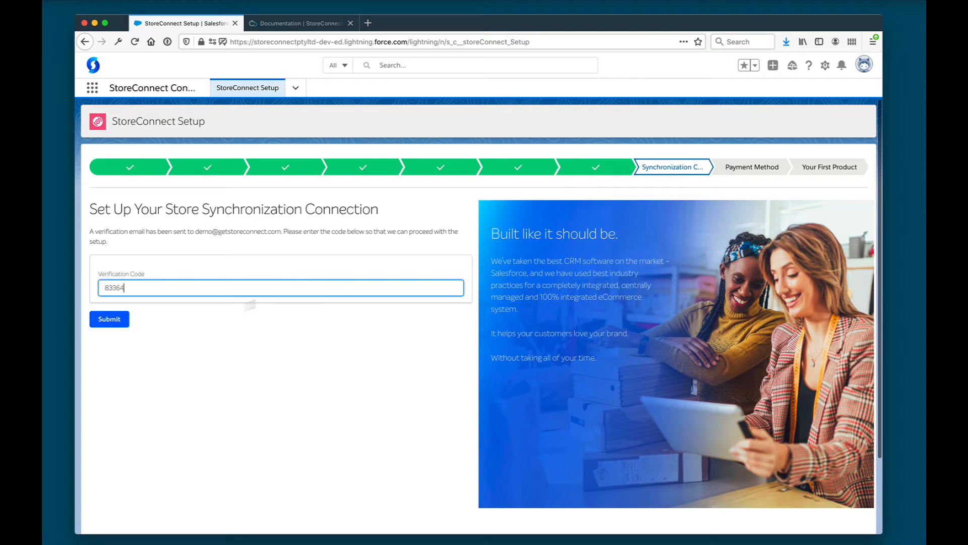
pyautogui.click(109, 318)
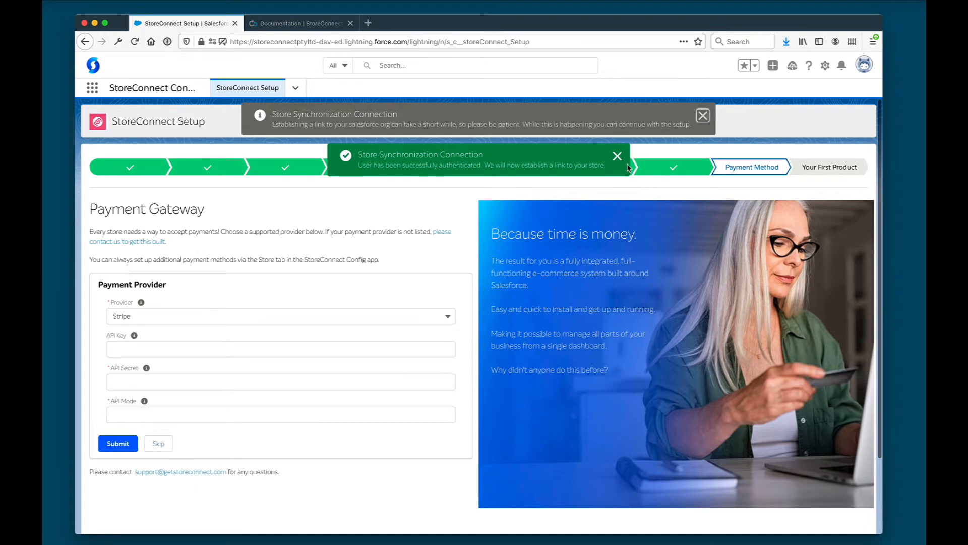
# Configure Stripe as payment provider with the pasted API key and secret, API Mode 'test', and submit
pyautogui.click(703, 116)
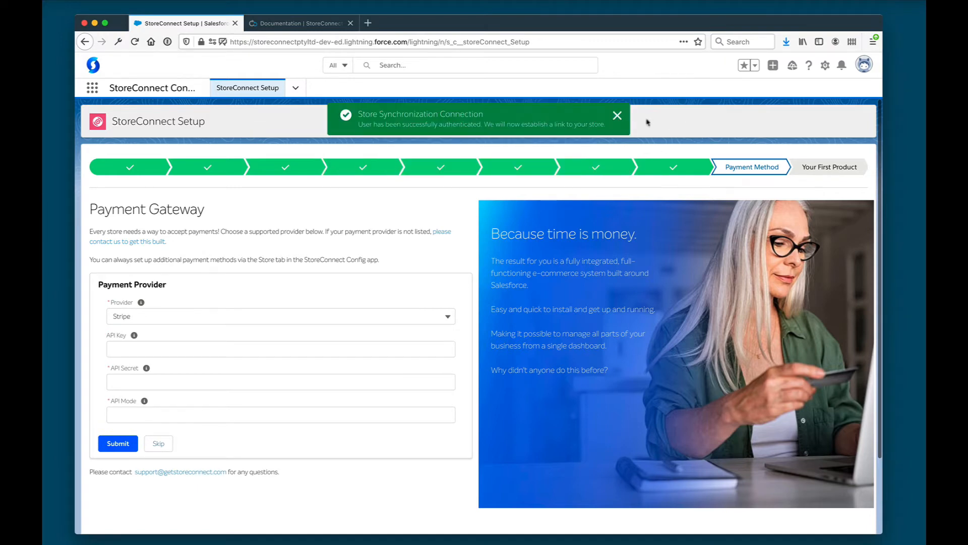
pyautogui.click(258, 316)
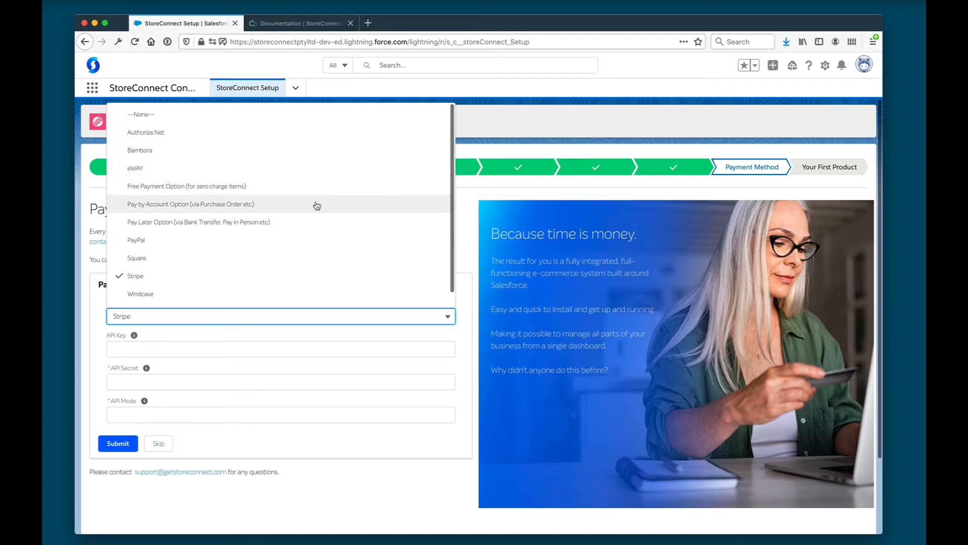
pyautogui.click(470, 243)
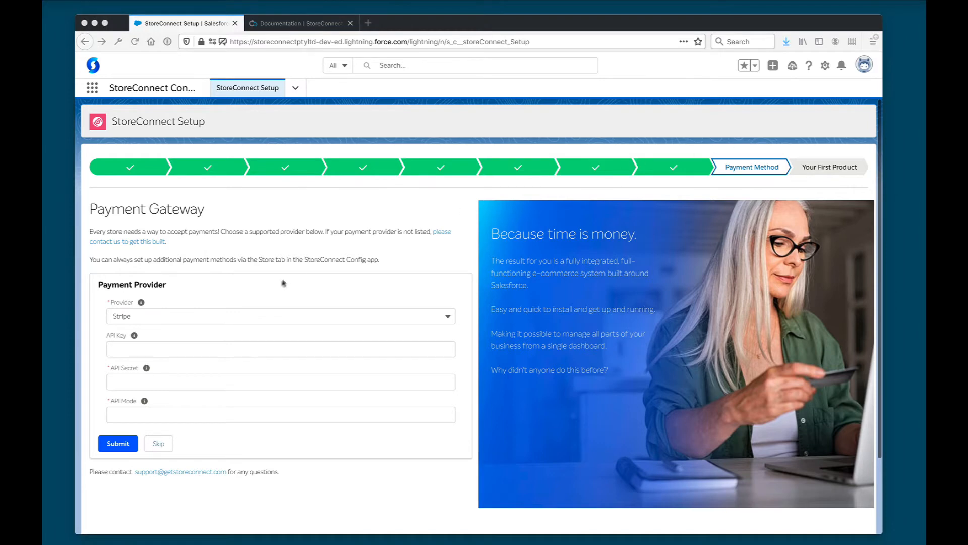
pyautogui.rightClick(237, 344)
pyautogui.click(238, 348)
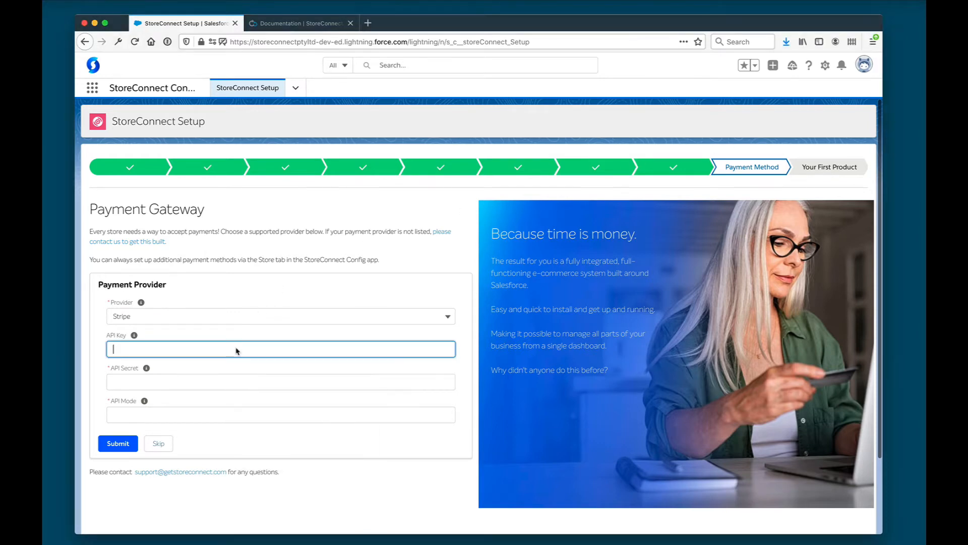
pyautogui.press('super+v')
pyautogui.press('super+Tab')
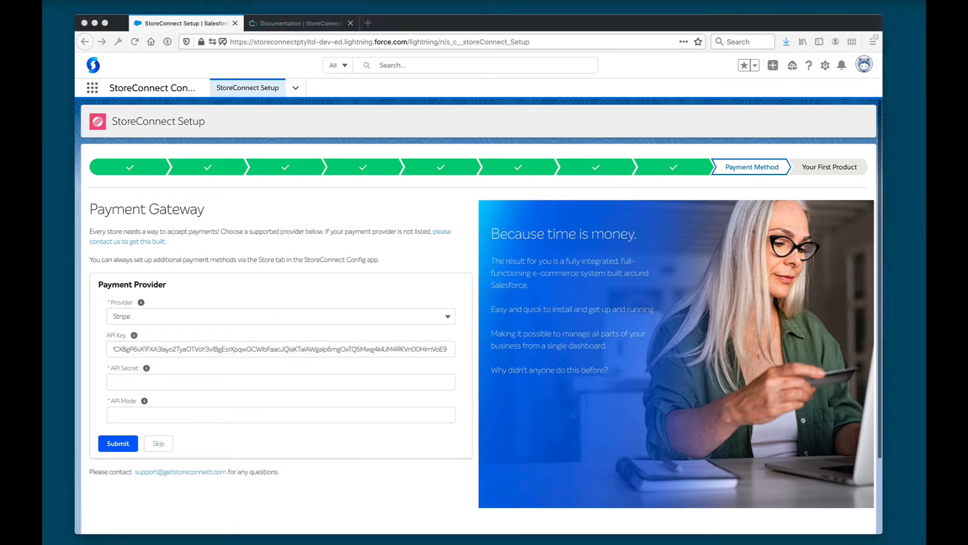
pyautogui.click(238, 380)
pyautogui.press('super+v')
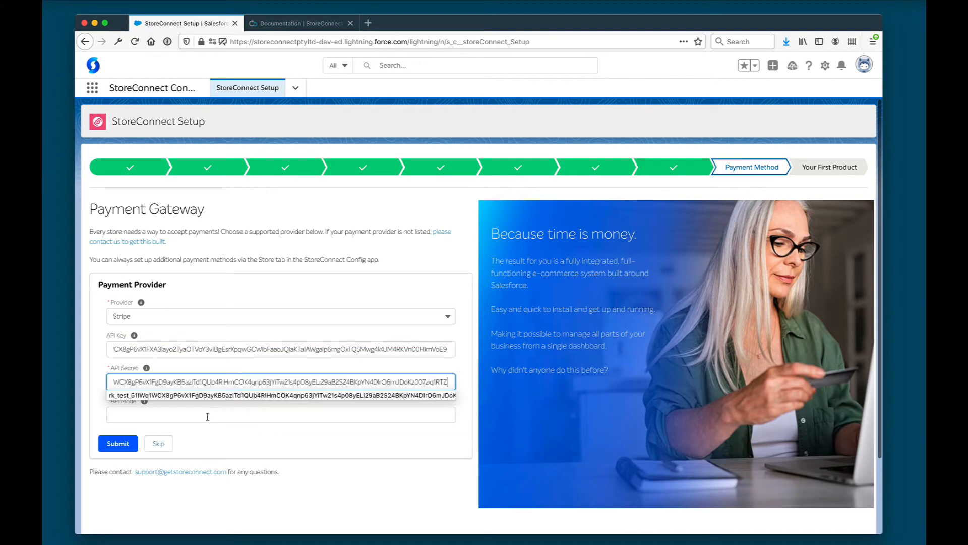
pyautogui.click(206, 415)
pyautogui.write('test')
pyautogui.click(118, 443)
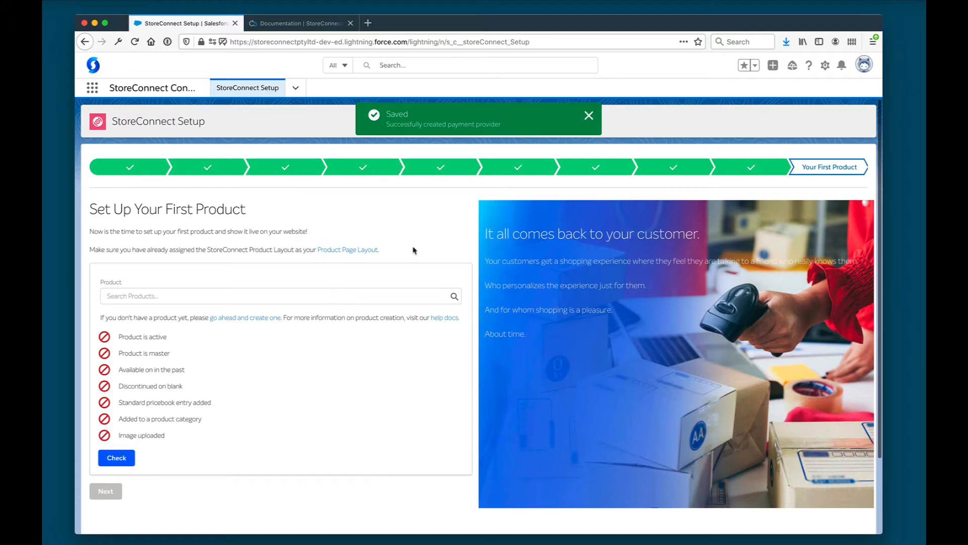
# Dismiss the Saved notice and start a new product from the first-product step's link
pyautogui.click(588, 116)
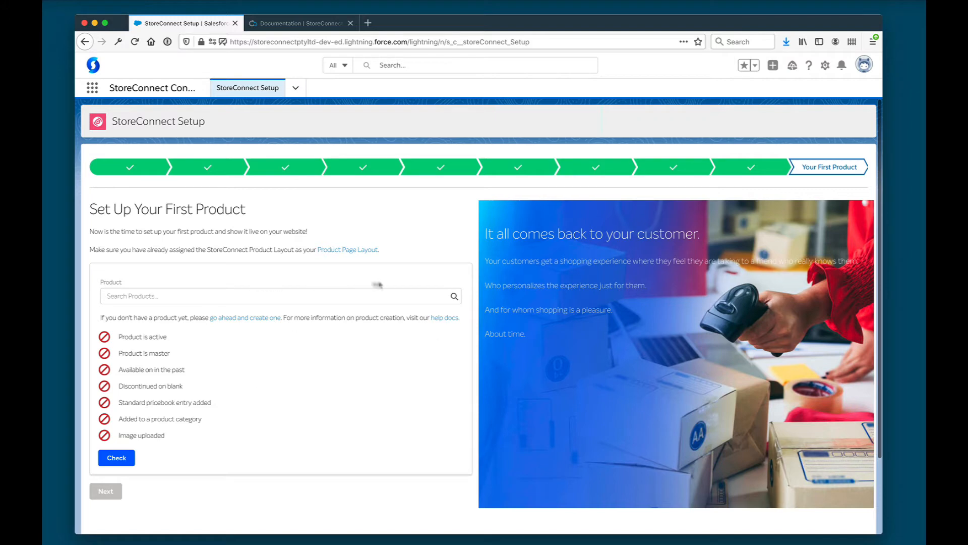
pyautogui.click(232, 318)
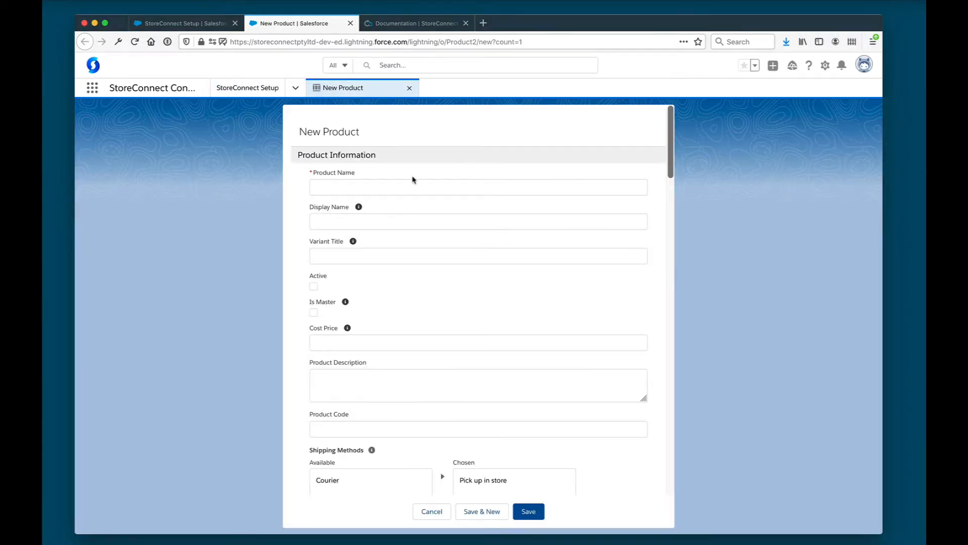
# Name the product 'StoreConnect Hoodie', enter its cost price, and mark it active and master
pyautogui.click(401, 186)
pyautogui.write('StoreConnect Hoodie')
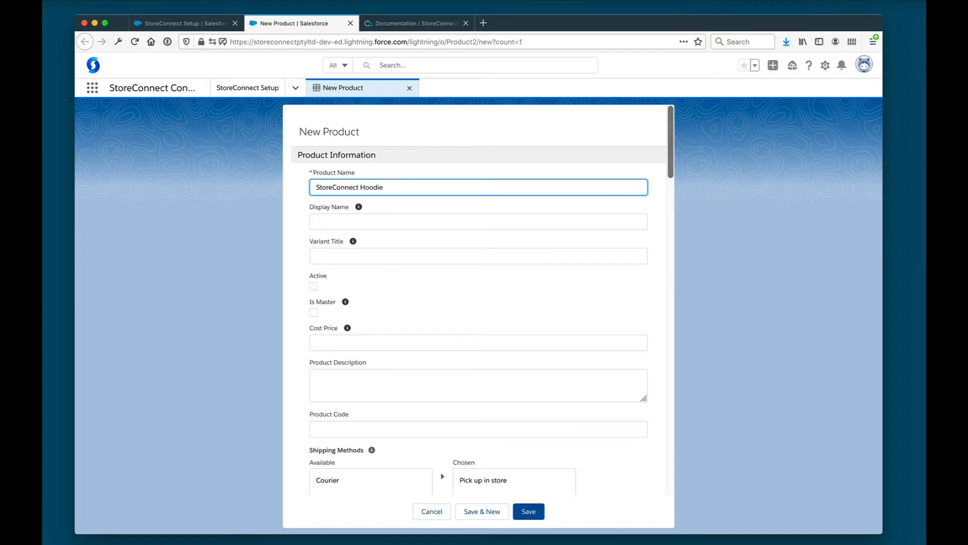
pyautogui.press('super+Tab')
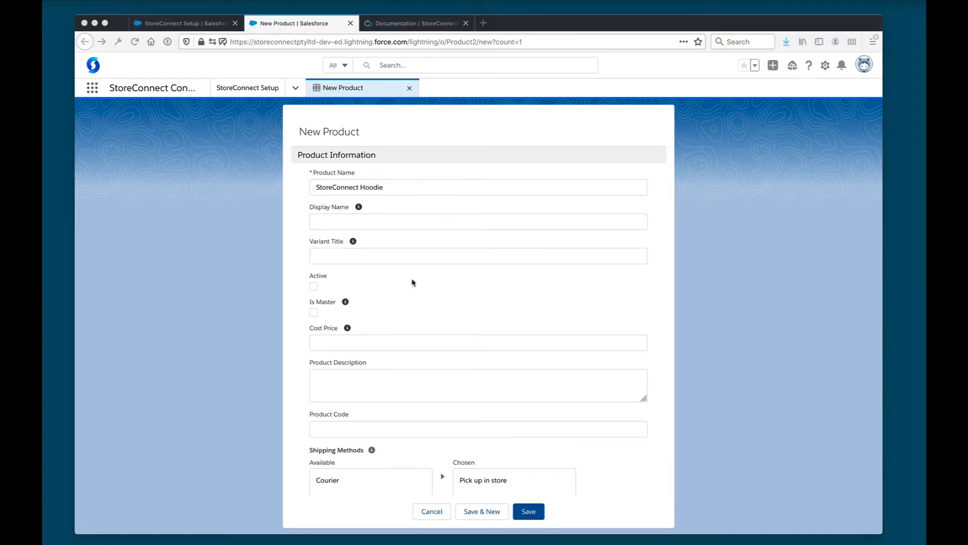
pyautogui.press('super+Tab')
pyautogui.click(342, 342)
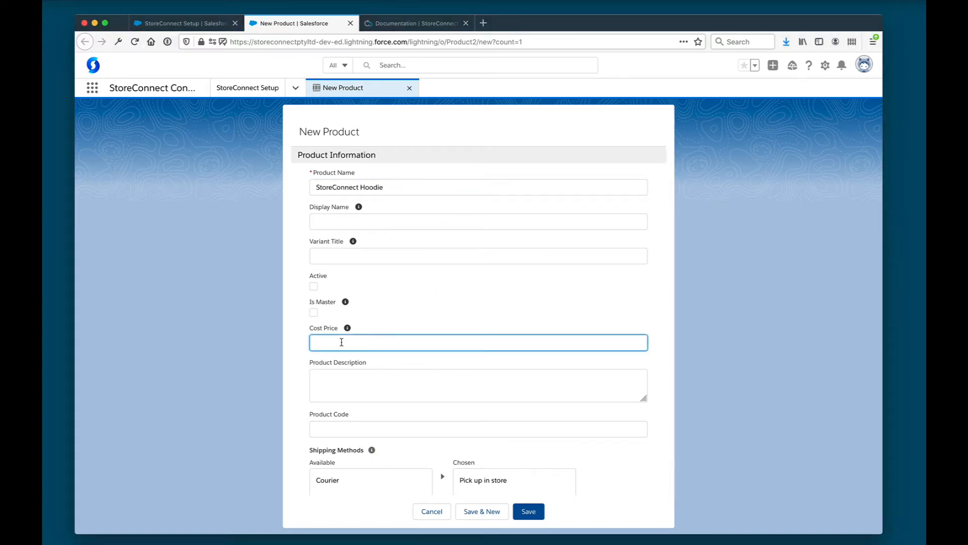
pyautogui.write('39')
pyautogui.scroll(-1, 396, 272)
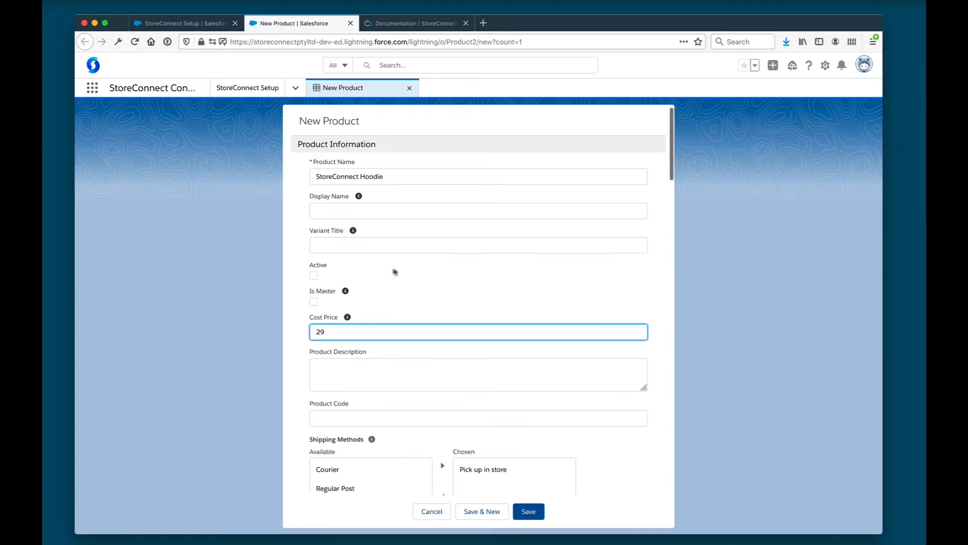
pyautogui.click(317, 271)
pyautogui.click(313, 292)
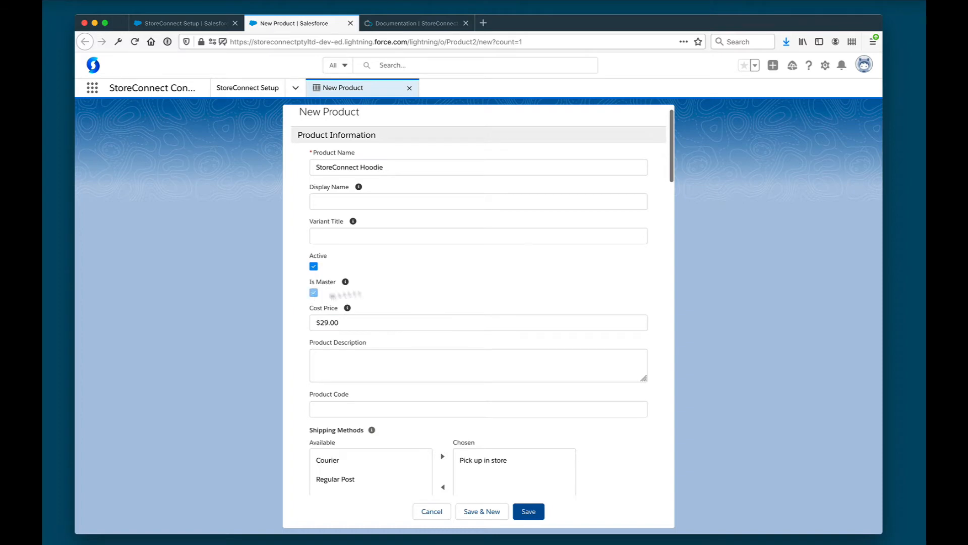
pyautogui.scroll(-3, 488, 278)
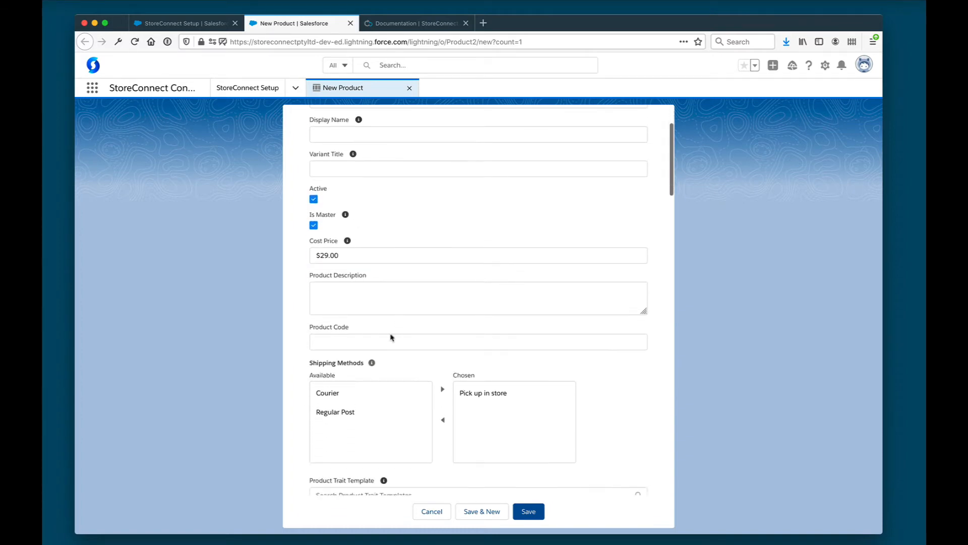
# Add product code HOODIE-2021, save the hoodie, and return to the setup wizard tab
pyautogui.click(391, 337)
pyautogui.write('HOODIE-2021')
pyautogui.scroll(-1, 639, 371)
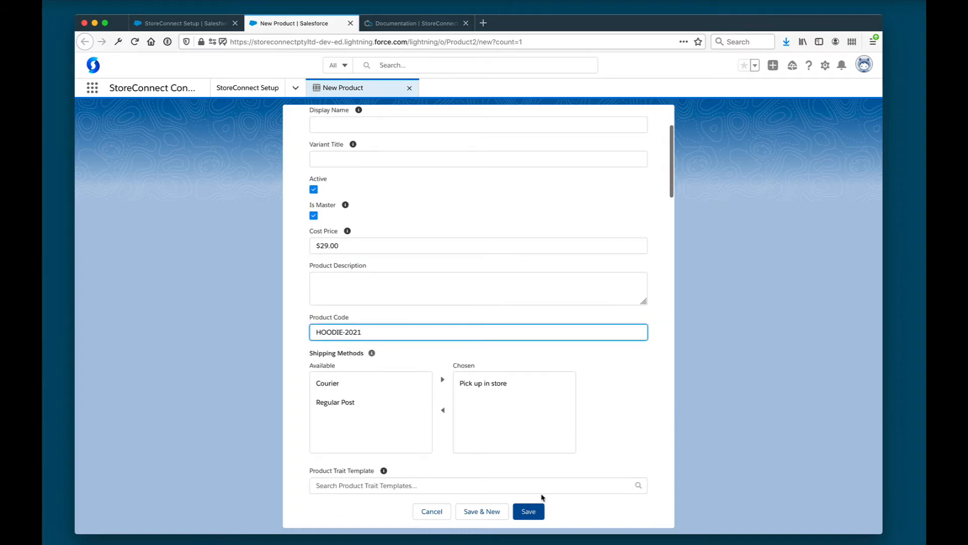
pyautogui.click(528, 511)
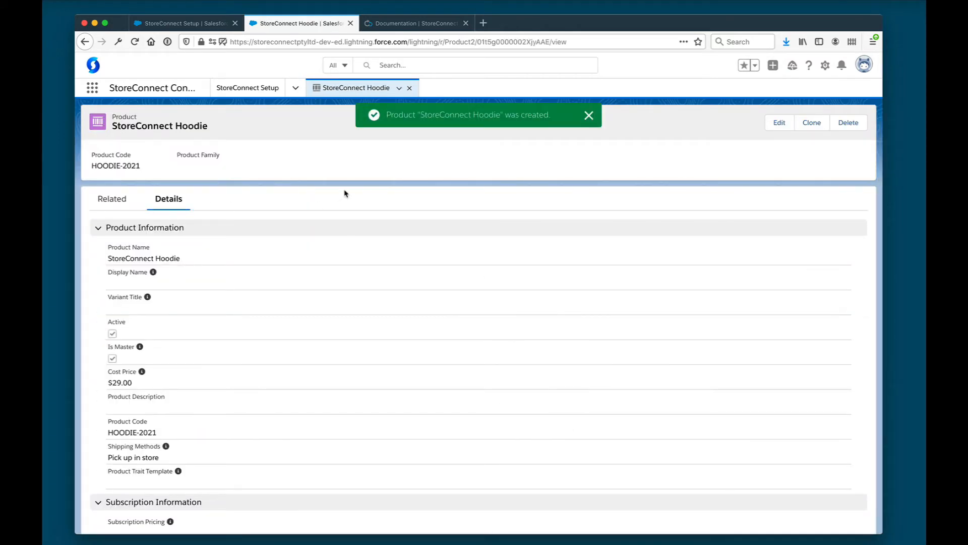
pyautogui.hotkey('ctrl', 'shift', 'Tab')
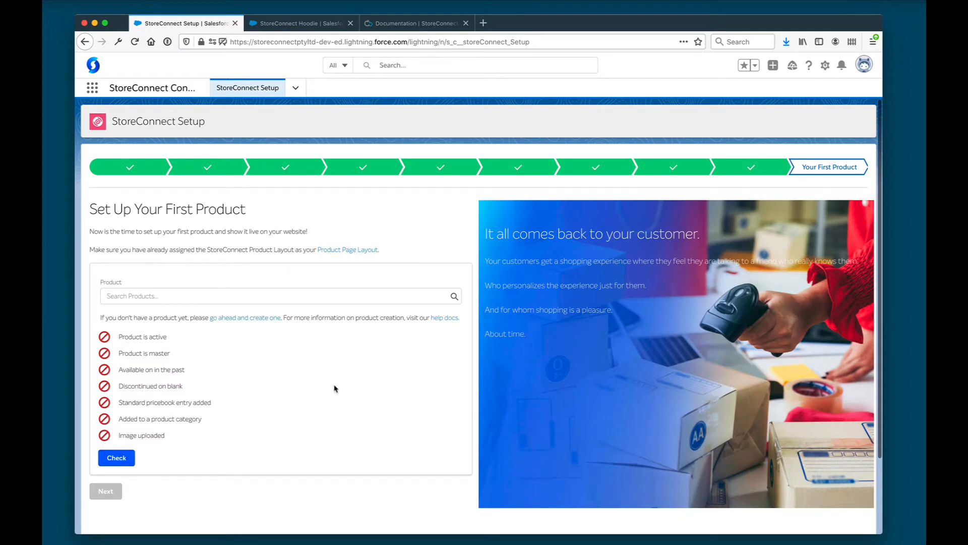
# Check StoreConnect Hoodie as the first product, review its failing requirements, then open the hoodie record
pyautogui.click(198, 299)
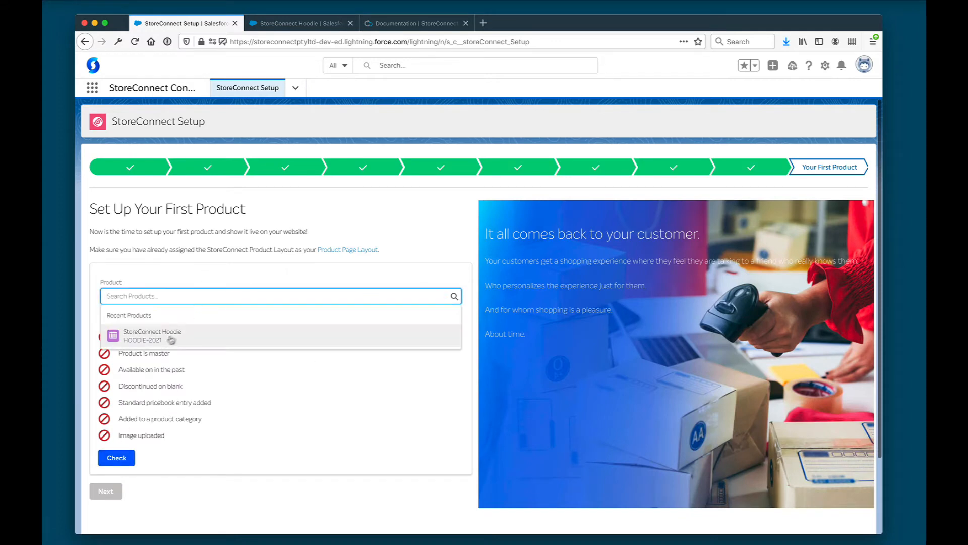
pyautogui.click(171, 340)
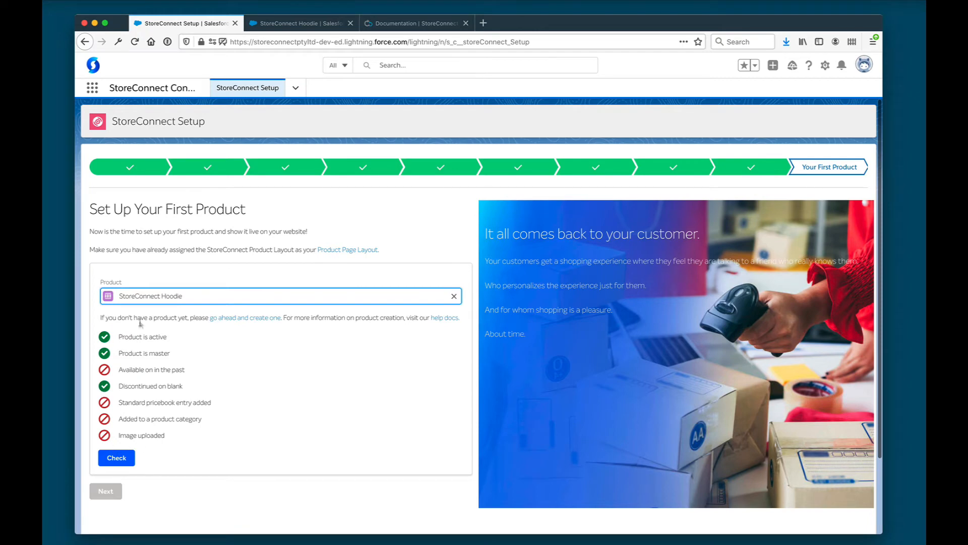
pyautogui.moveTo(120, 372); pyautogui.dragTo(186, 372)
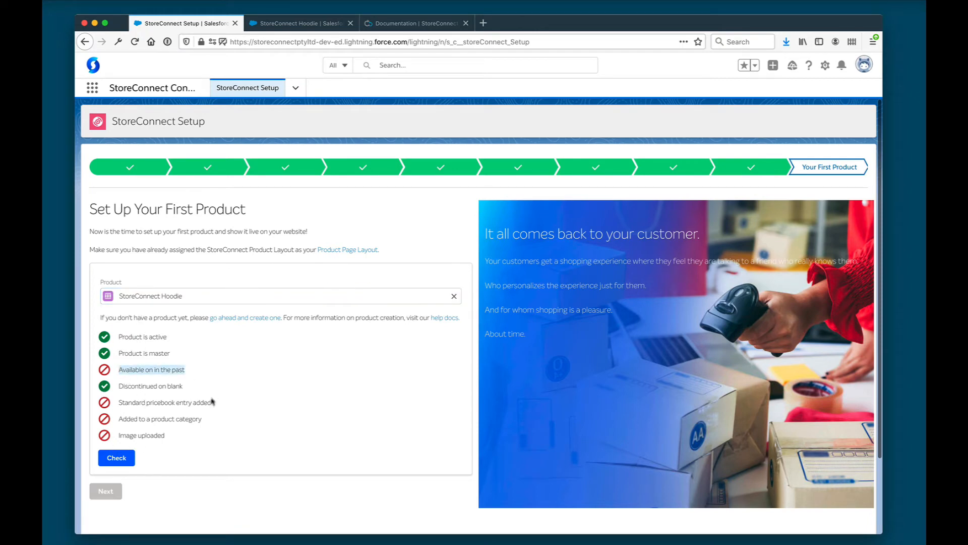
pyautogui.tripleClick(185, 401)
pyautogui.tripleClick(156, 370)
pyautogui.click(243, 374)
pyautogui.click(286, 24)
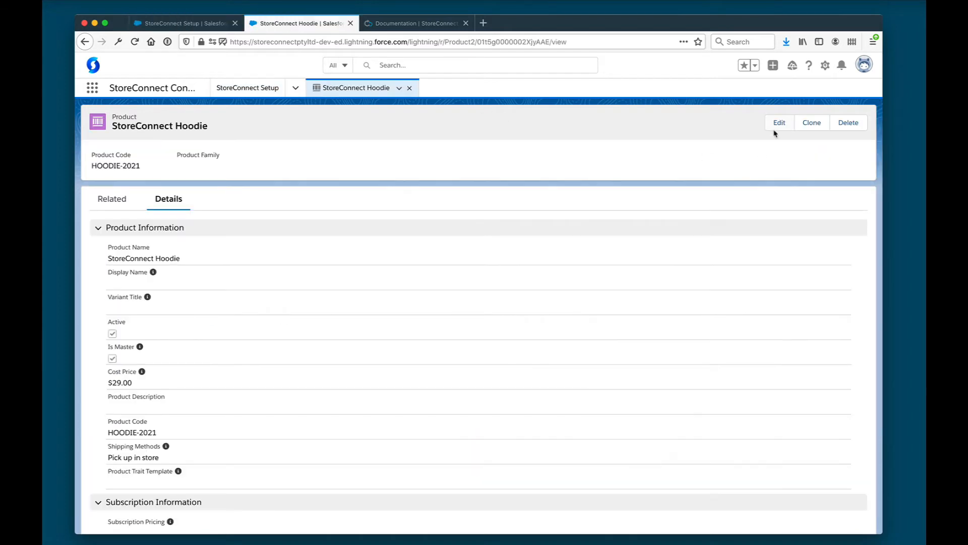
# Set the hoodie's Available On date to 22/3/2021 12:00 PM and save it
pyautogui.click(778, 124)
pyautogui.scroll(-10, 352, 347)
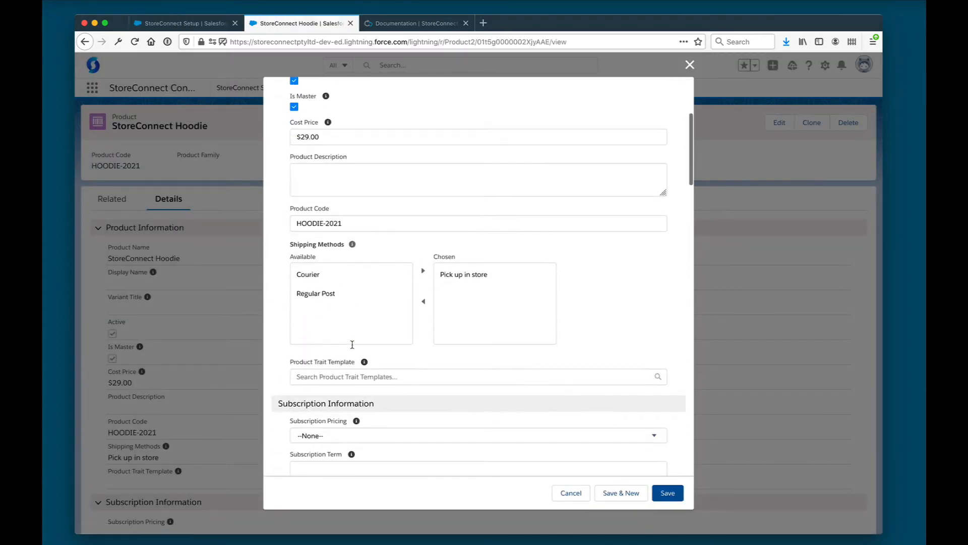
pyautogui.click(319, 340)
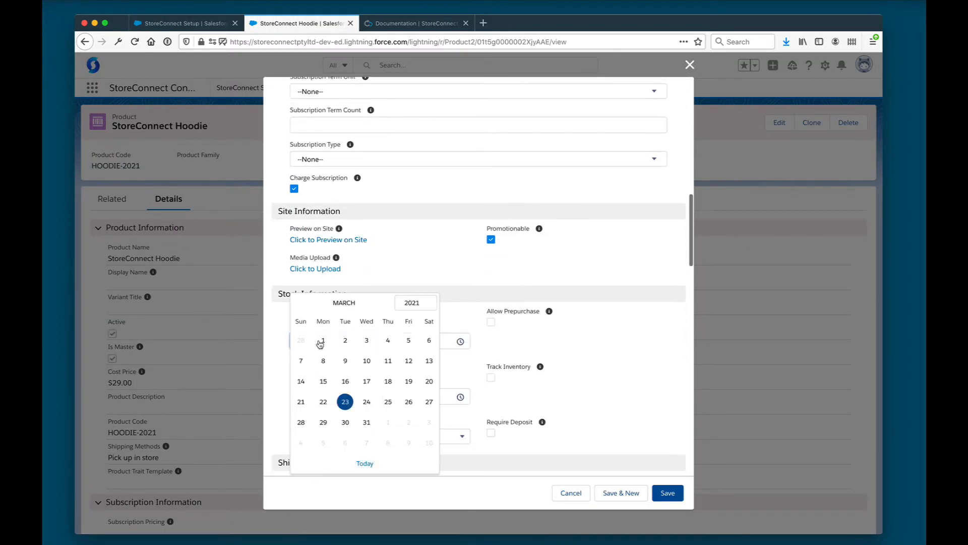
pyautogui.click(323, 402)
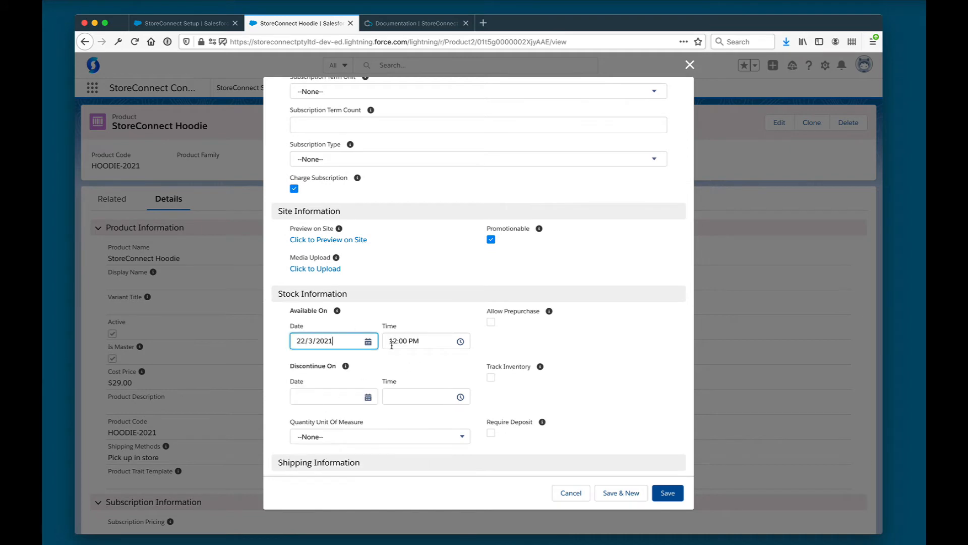
pyautogui.click(668, 494)
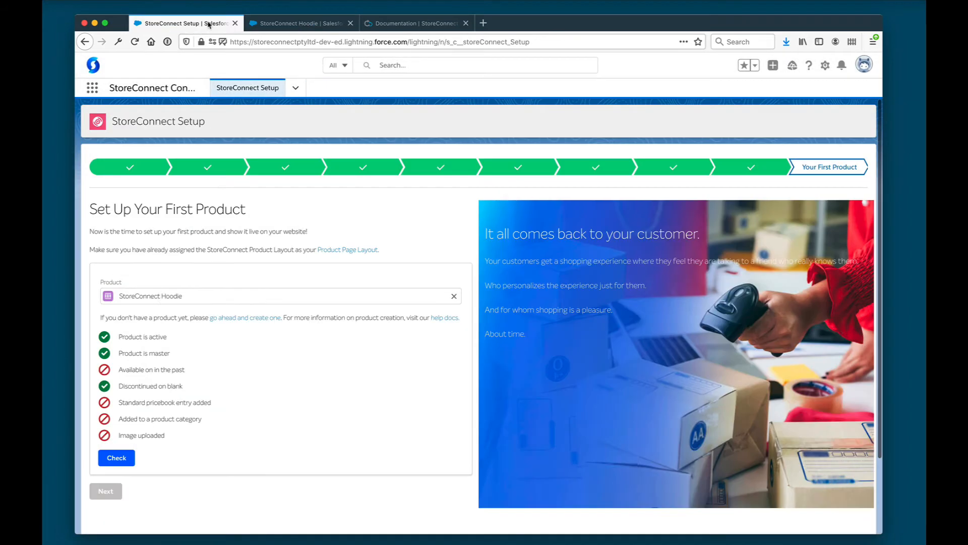
pyautogui.click(191, 23)
# Rerun the first-product check so 'Available on in the past' passes, then reopen the hoodie for editing
pyautogui.click(115, 460)
pyautogui.moveTo(119, 402); pyautogui.dragTo(212, 402)
pyautogui.click(297, 23)
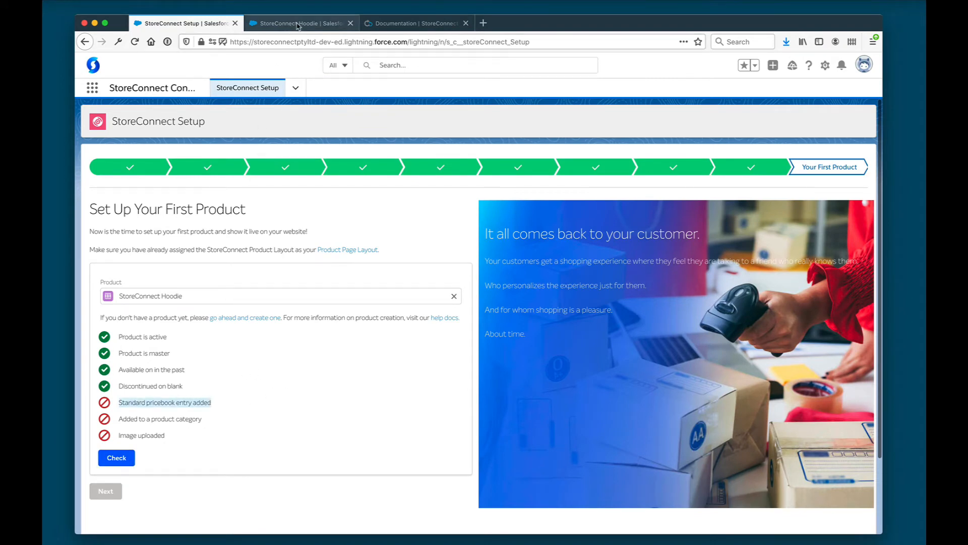
pyautogui.scroll(-15, 242, 241)
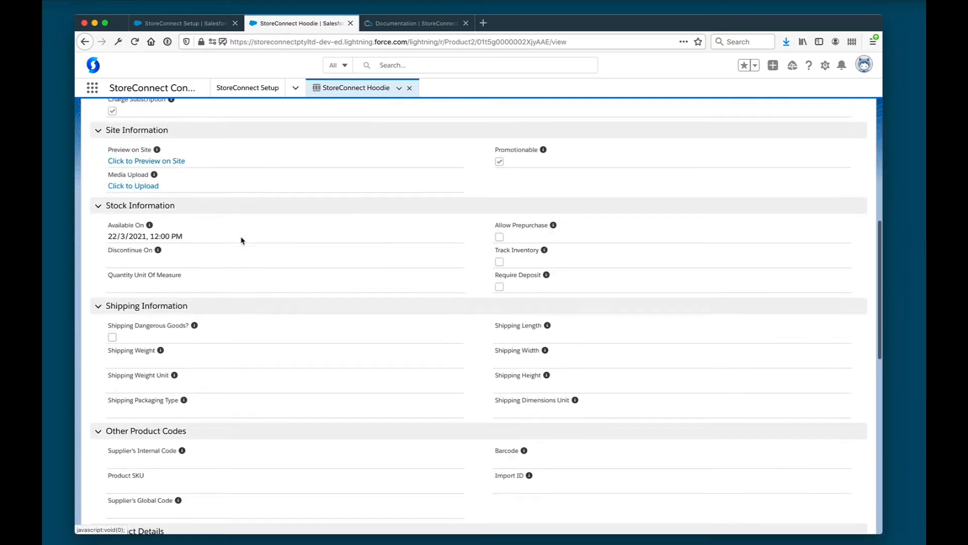
pyautogui.scroll(-3, 242, 240)
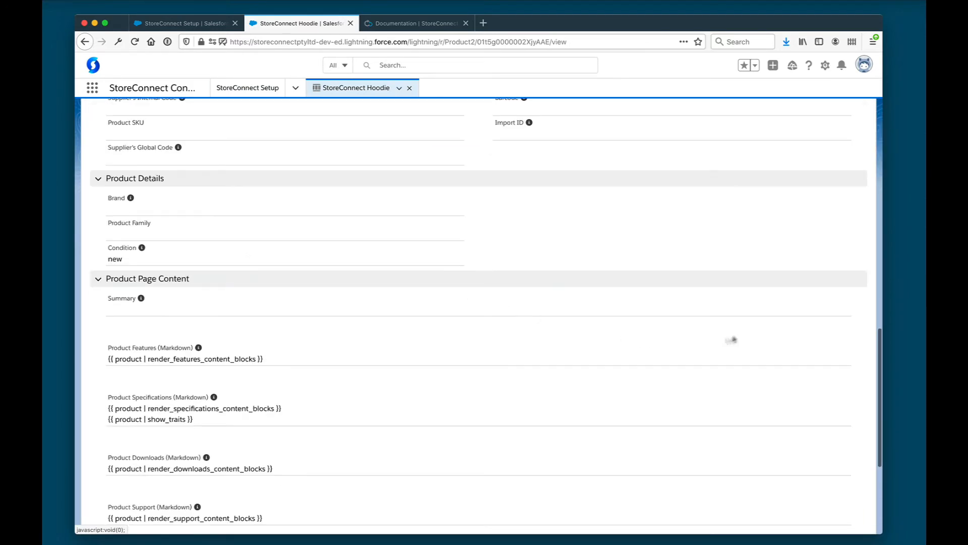
pyautogui.scroll(20, 756, 334)
pyautogui.click(779, 124)
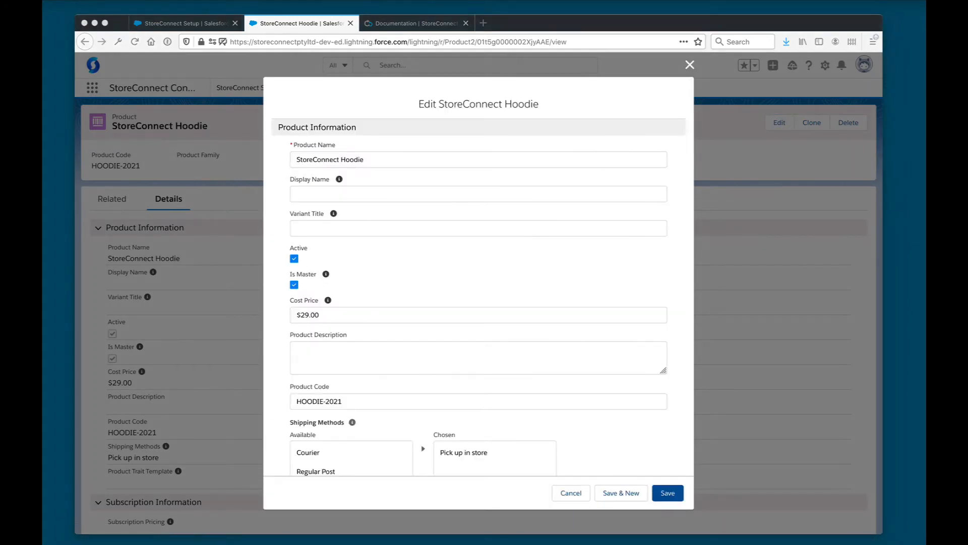
# Paste the product summary with its four feature bullets into the hoodie's Summary field
pyautogui.scroll(-15, 554, 270)
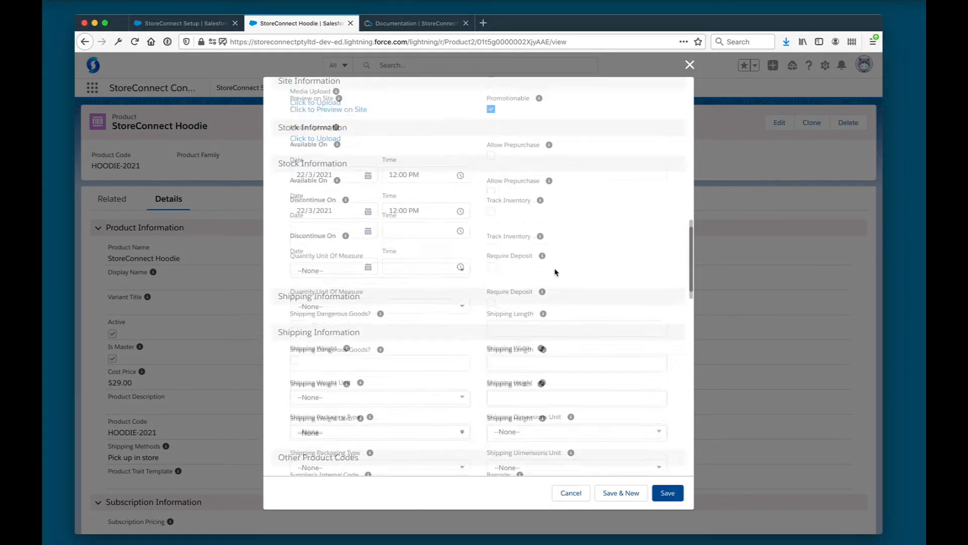
pyautogui.scroll(-5, 555, 270)
pyautogui.click(489, 244)
pyautogui.hotkey('ctrl', 'v')
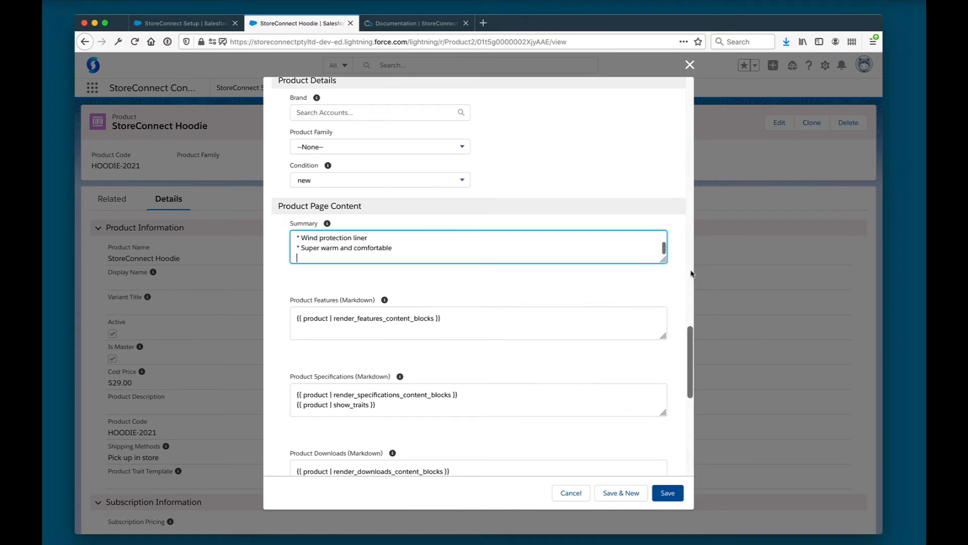
pyautogui.moveTo(660, 258); pyautogui.dragTo(663, 355)
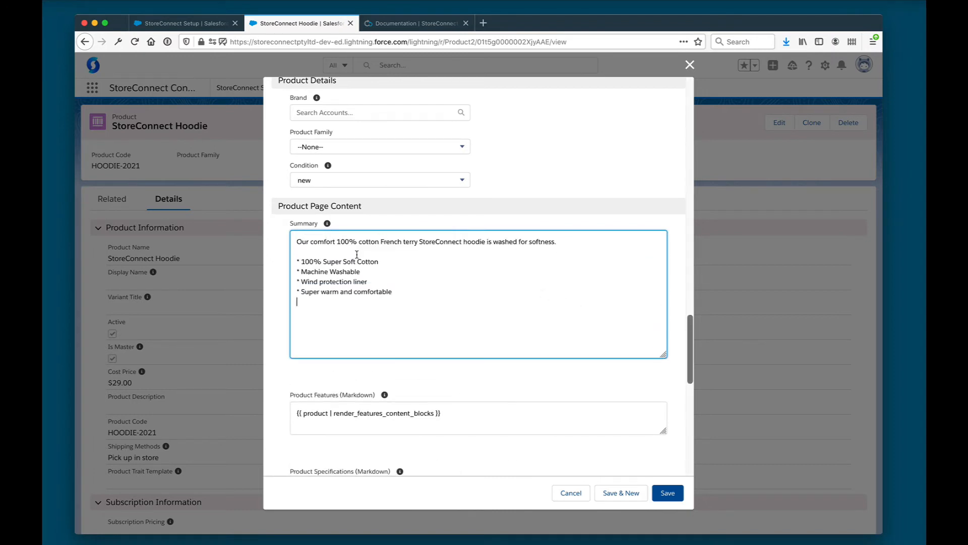
pyautogui.moveTo(357, 254); pyautogui.dragTo(311, 249)
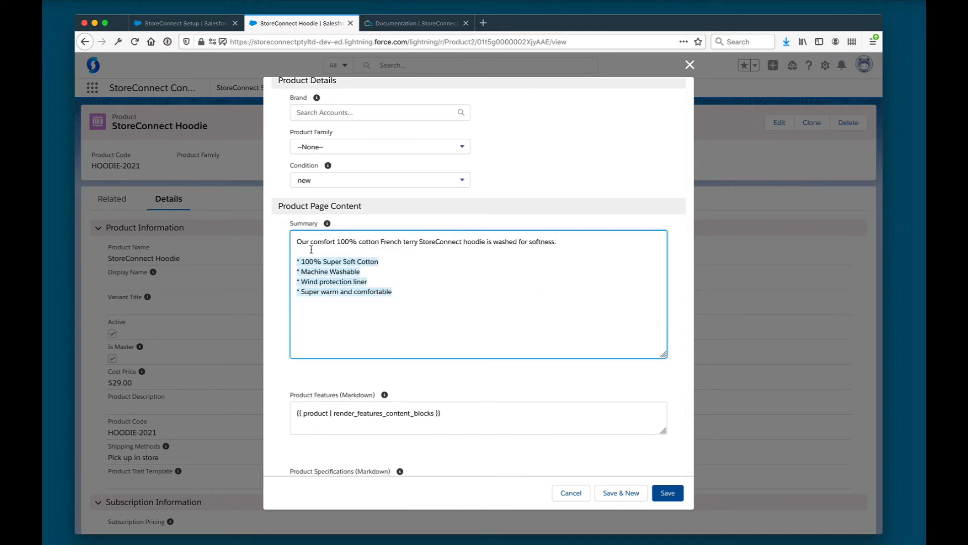
pyautogui.click(503, 267)
pyautogui.press('super+Tab')
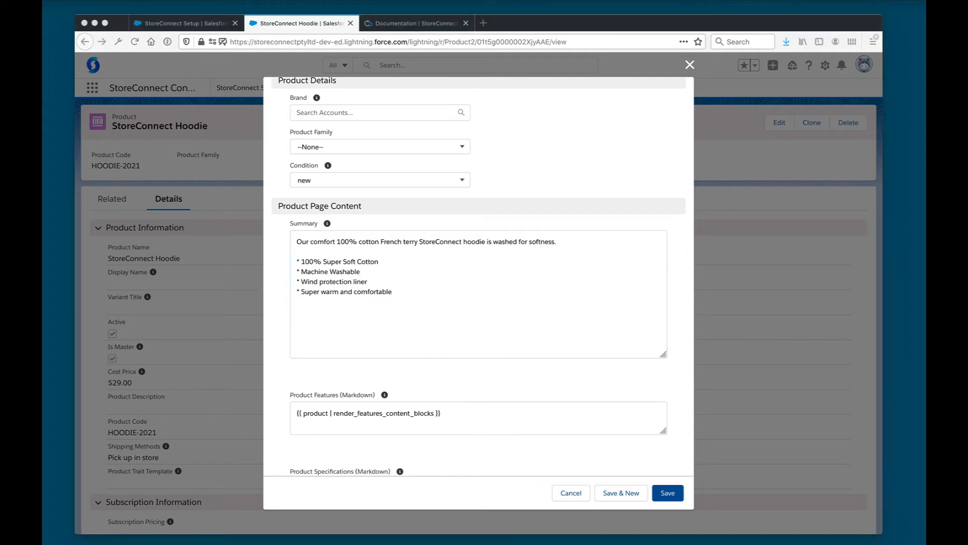
pyautogui.scroll(-10, 608, 354)
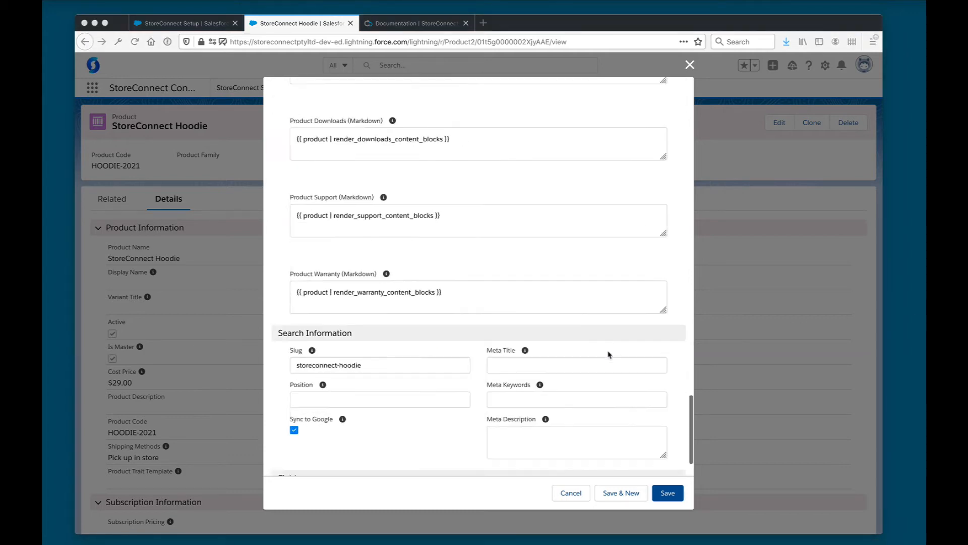
pyautogui.press('super+Tab')
# Fill Meta Title 'StoreConnect Hoodie', Meta Keywords 'StoreConnect Merch' and a one-sentence Meta Description, then save
pyautogui.click(593, 302)
pyautogui.write('StoreConnect Hoodie')
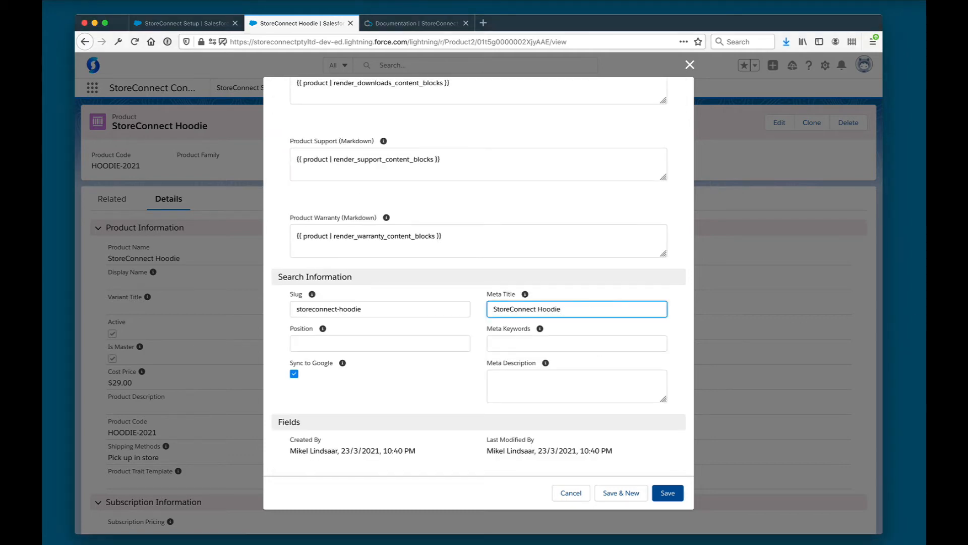
pyautogui.press('super+Tab')
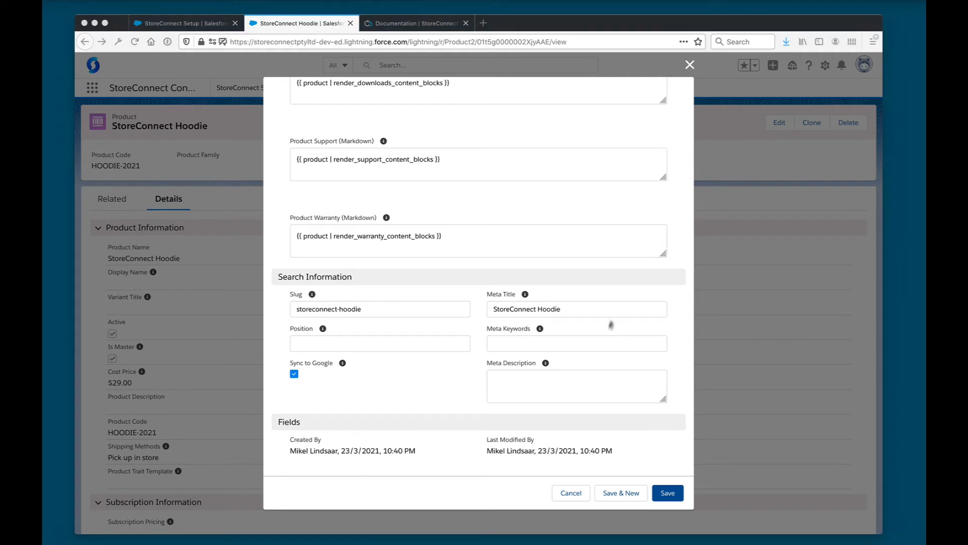
pyautogui.click(598, 343)
pyautogui.write('StoreConnect Merch')
pyautogui.press('super+Tab')
pyautogui.click(522, 389)
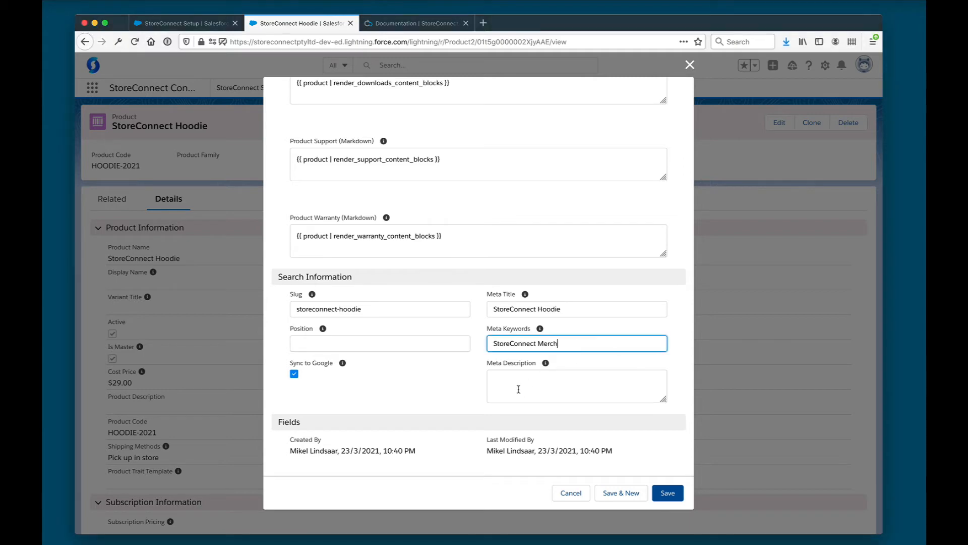
pyautogui.click(523, 389)
pyautogui.write('Our comfort 100% cotton French terry StoreConnect hoodie is washed for softness.')
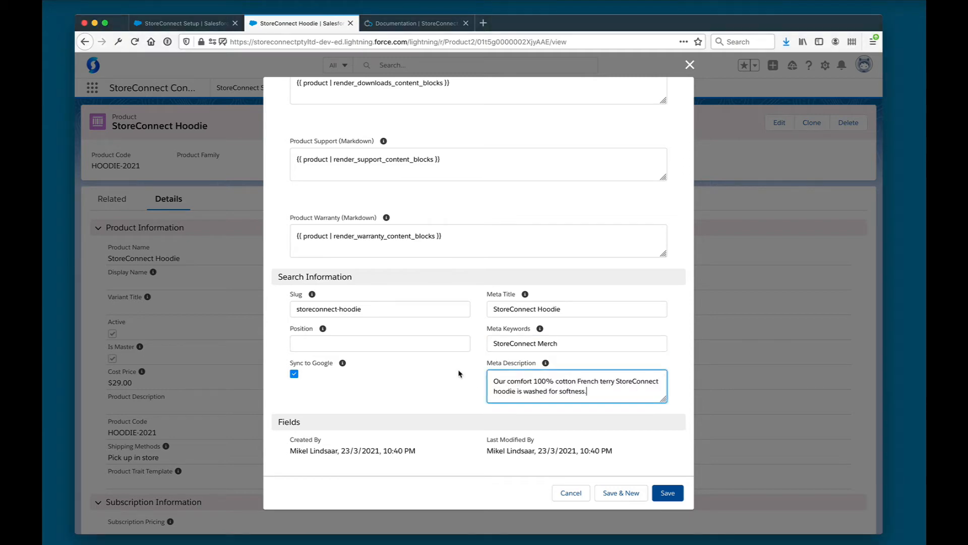
pyautogui.click(460, 374)
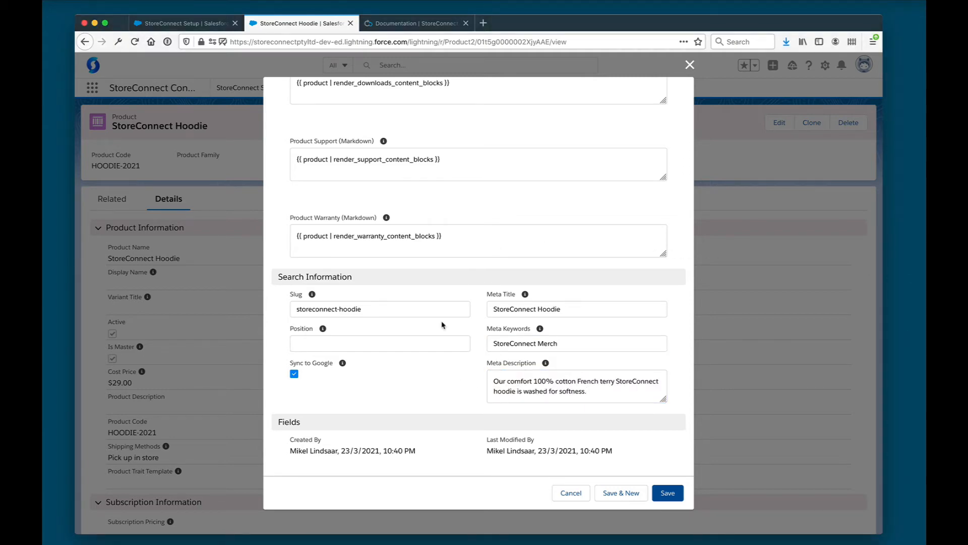
pyautogui.scroll(7, 443, 325)
pyautogui.click(667, 493)
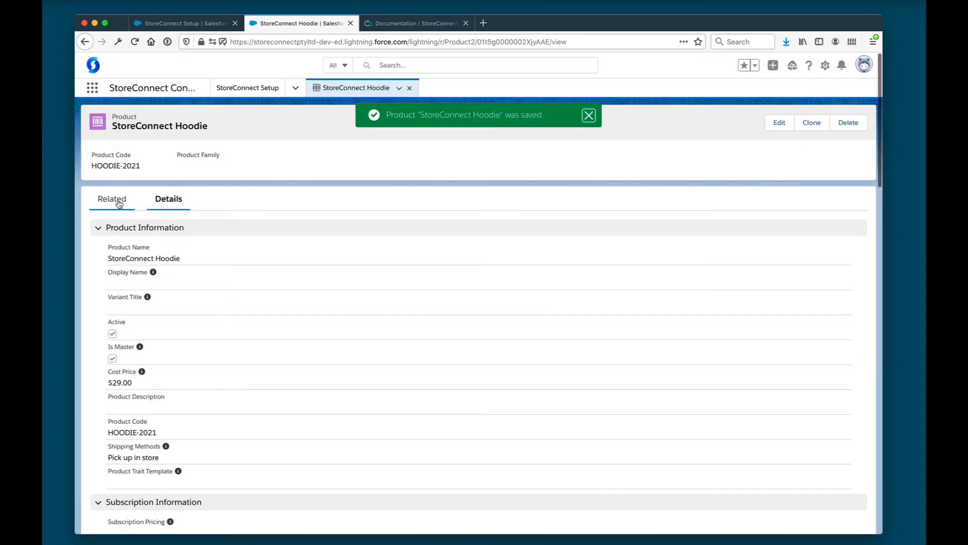
pyautogui.click(112, 200)
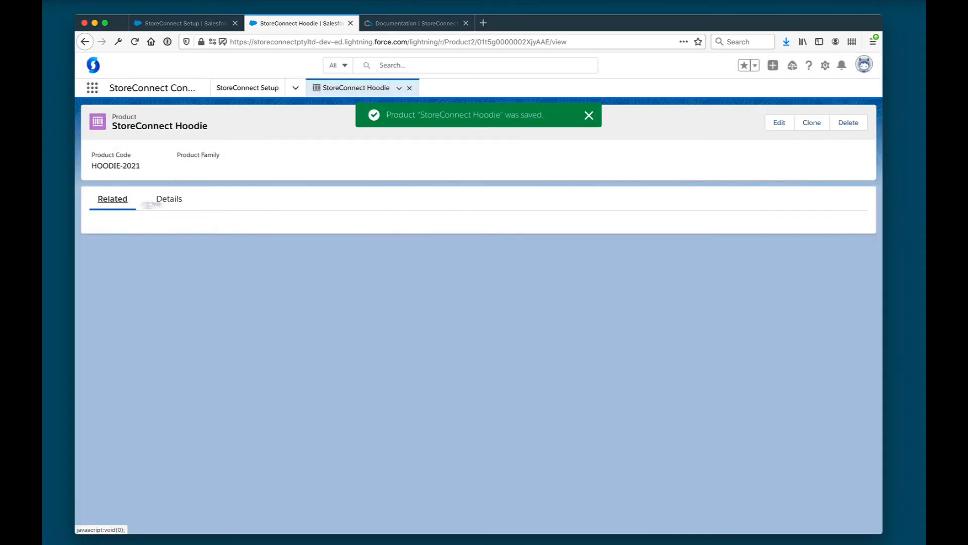
# Create a Standard Price Book entry for the hoodie with list price 59 and sale price 49
pyautogui.click(833, 237)
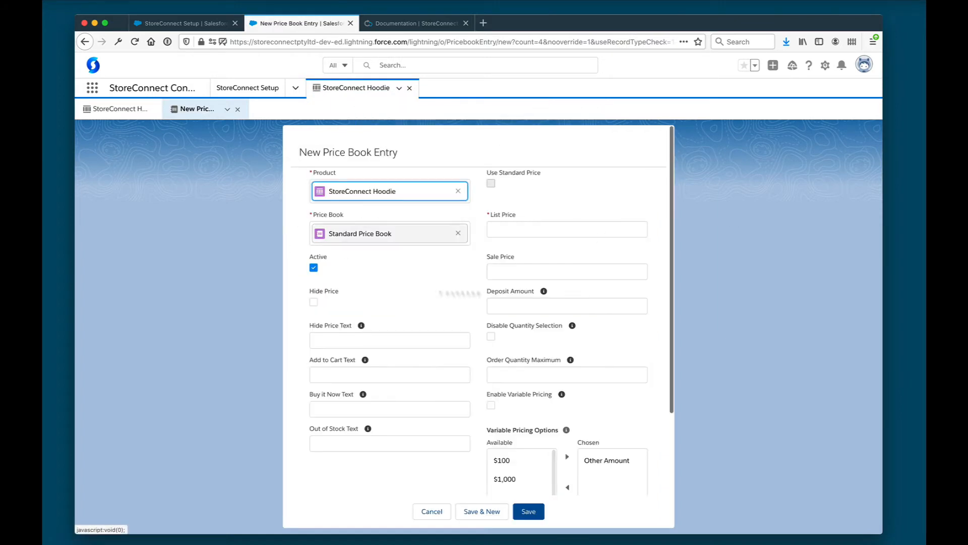
pyautogui.click(507, 229)
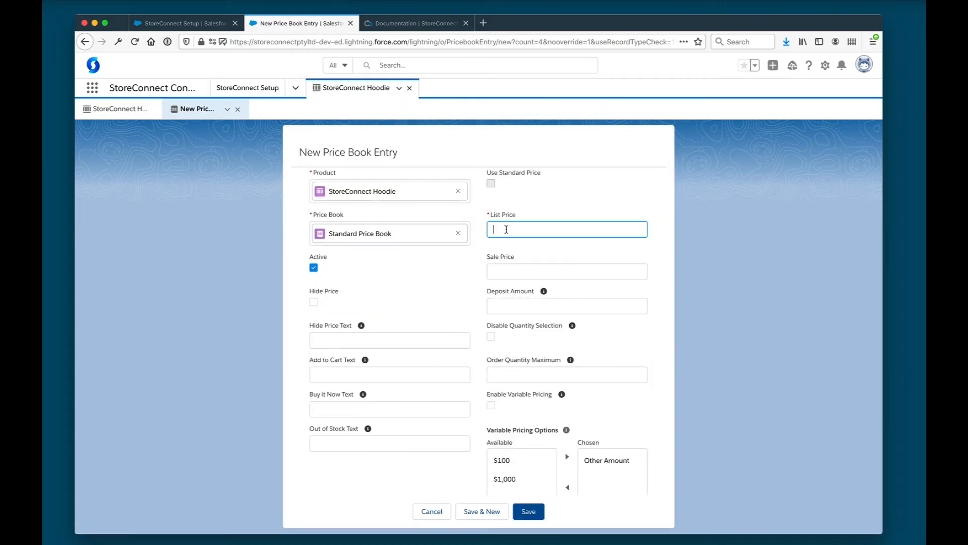
pyautogui.write('59')
pyautogui.press('Tab')
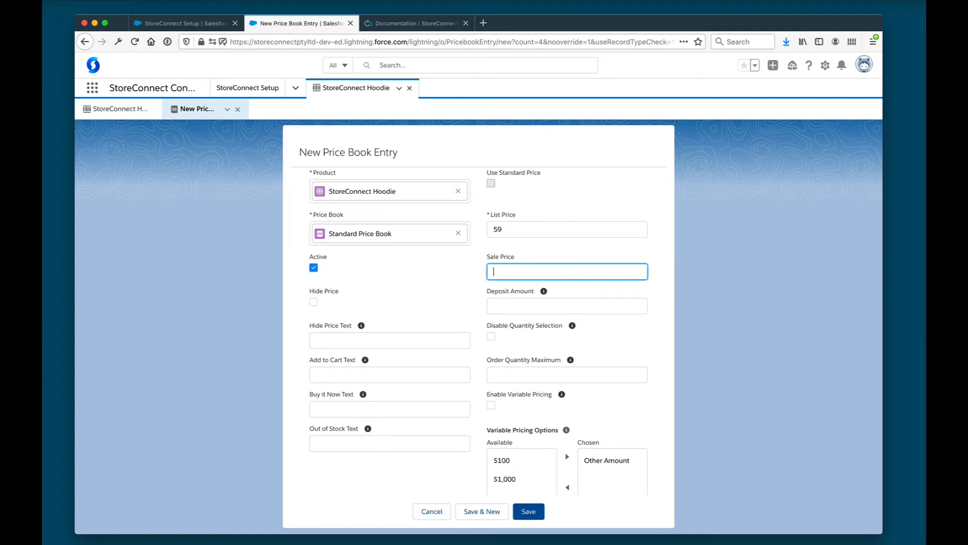
pyautogui.write('49')
pyautogui.click(447, 283)
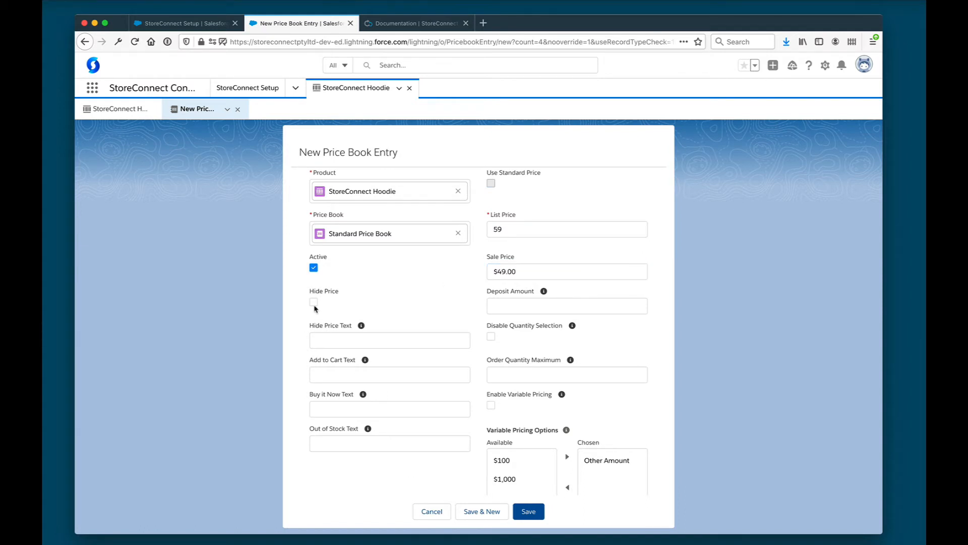
pyautogui.scroll(-3, 519, 395)
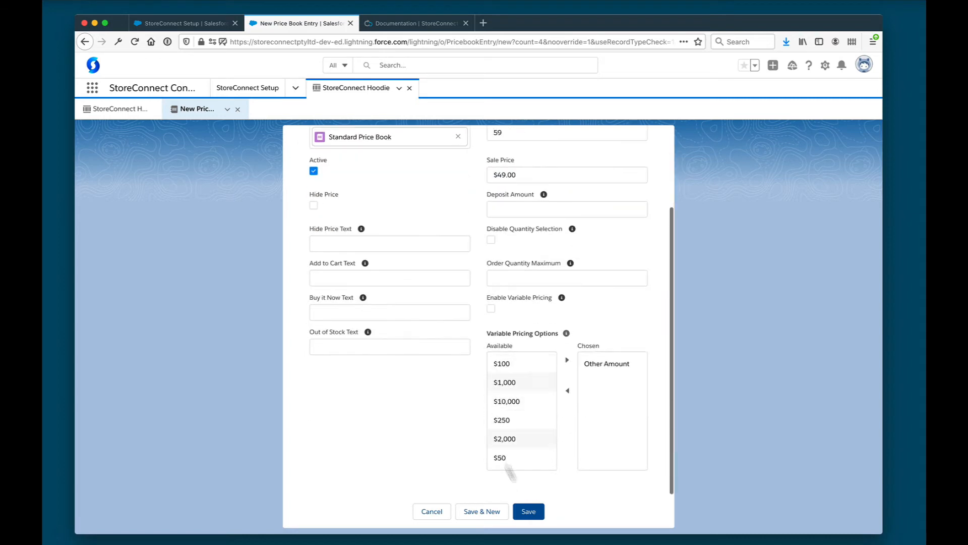
pyautogui.click(528, 511)
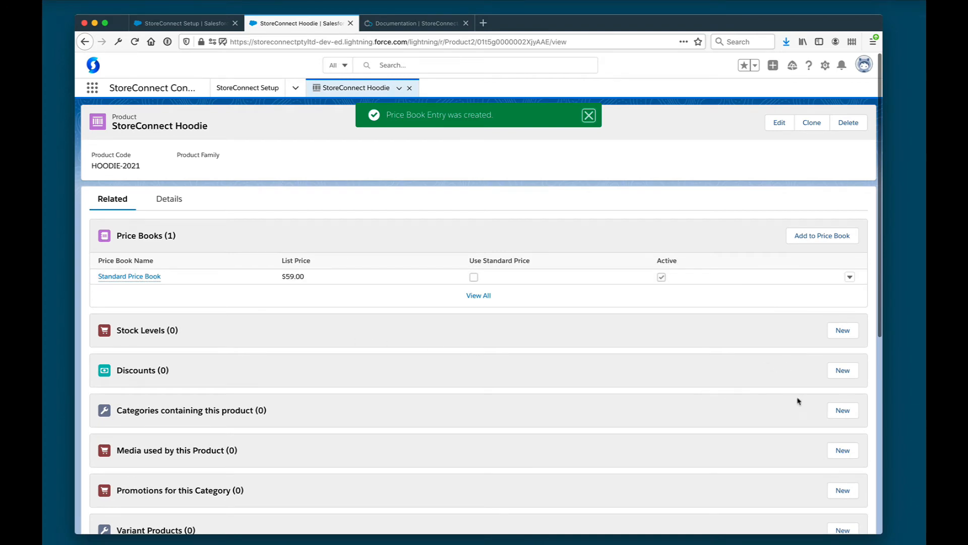
# Assign the hoodie to the Products category and rerun the first-product setup check
pyautogui.click(839, 408)
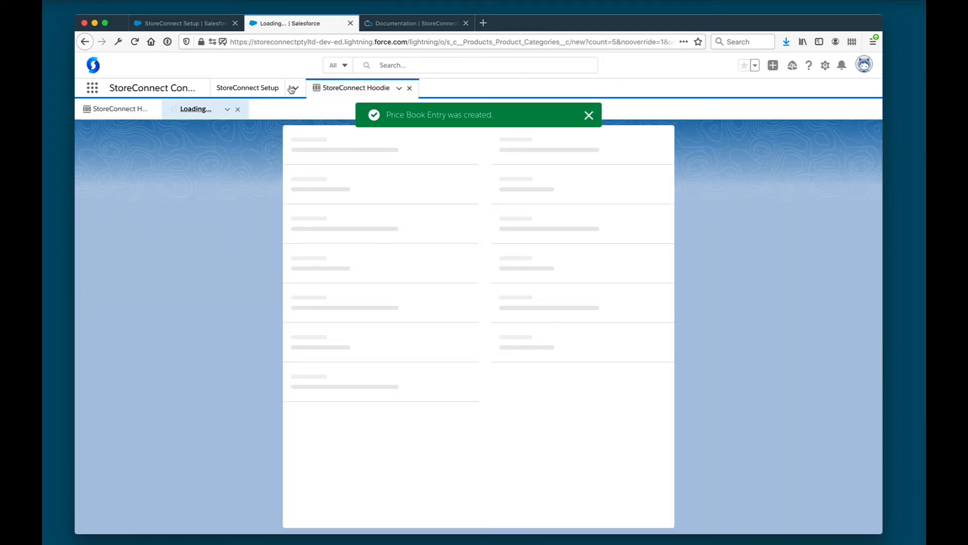
pyautogui.click(200, 22)
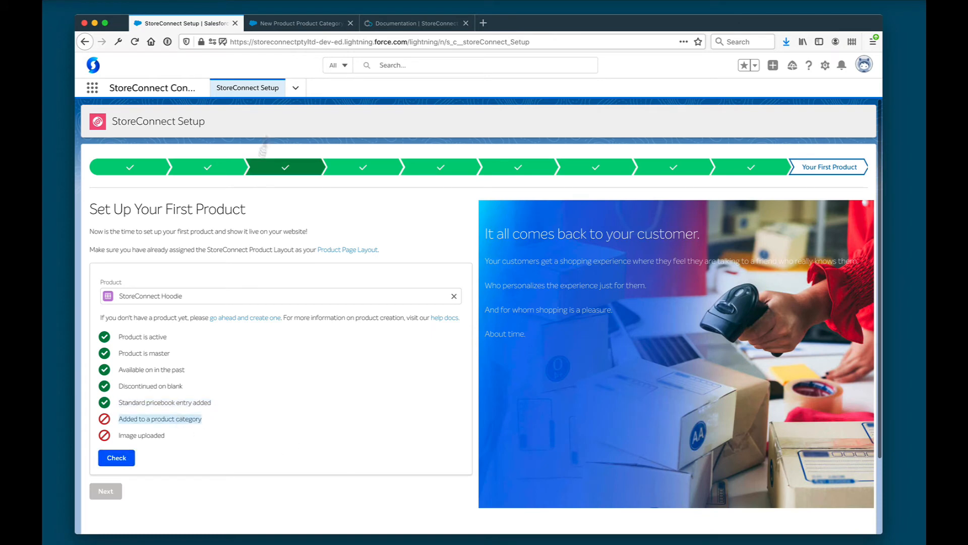
pyautogui.click(297, 24)
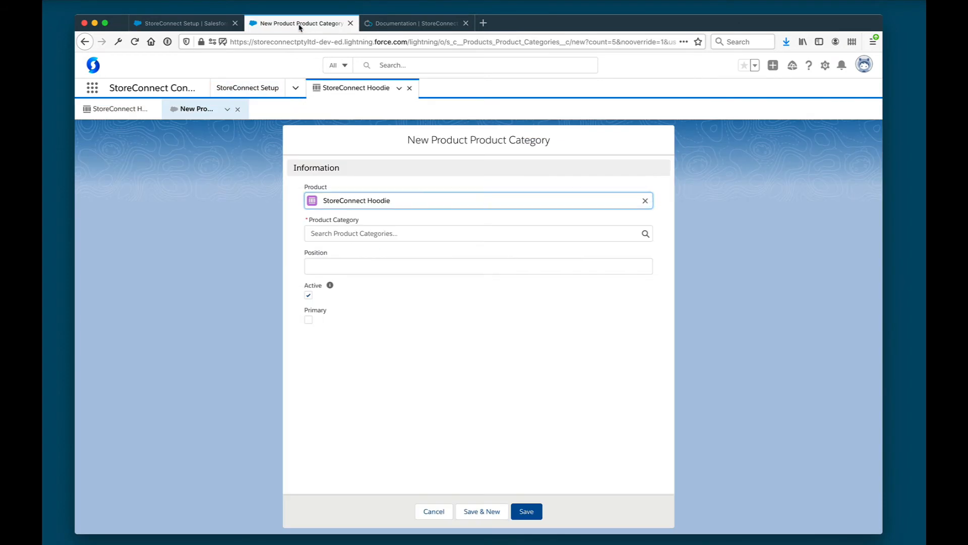
pyautogui.click(350, 233)
pyautogui.click(337, 265)
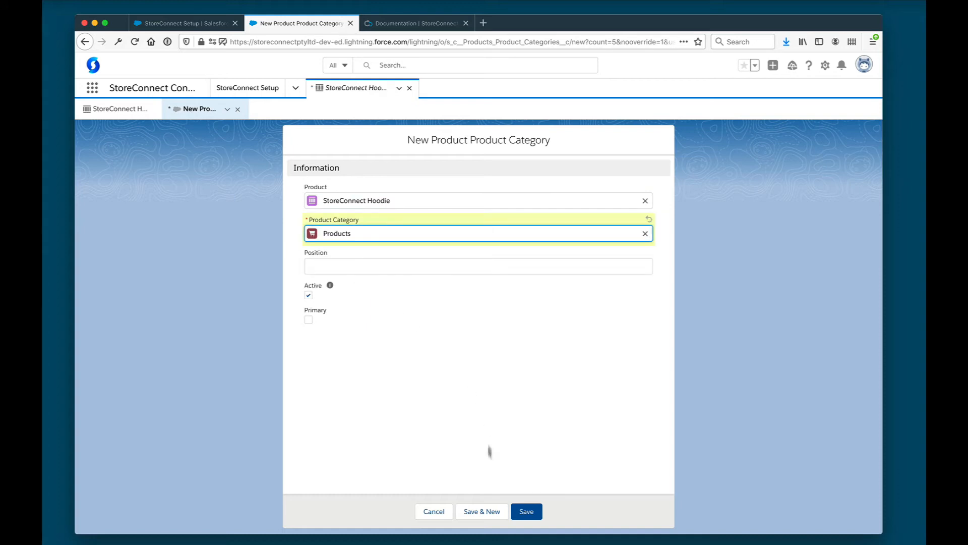
pyautogui.click(517, 510)
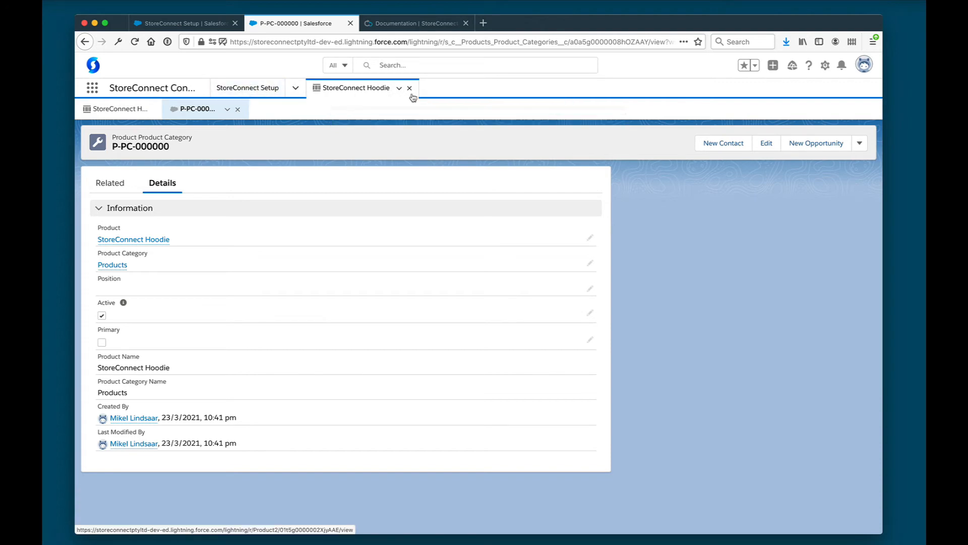
pyautogui.click(238, 109)
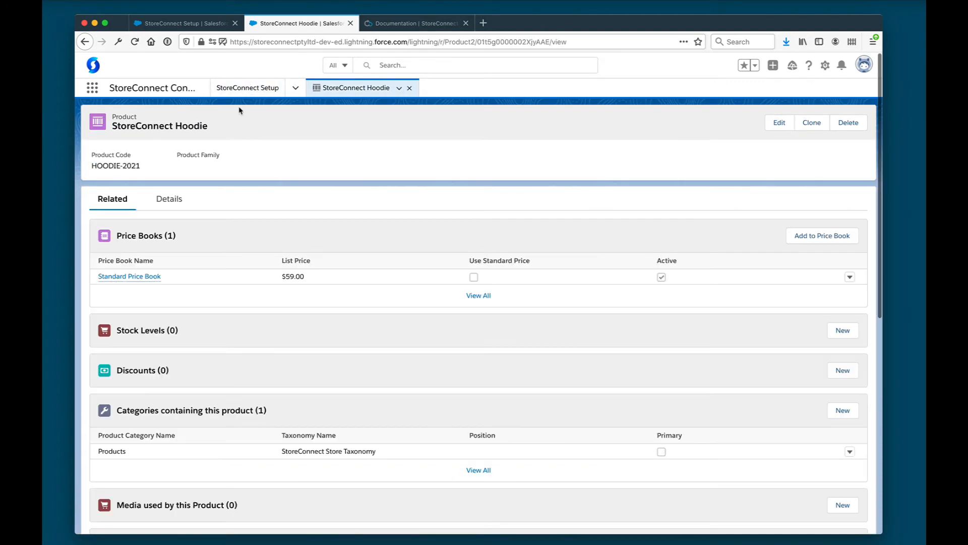
pyautogui.click(206, 23)
pyautogui.click(113, 458)
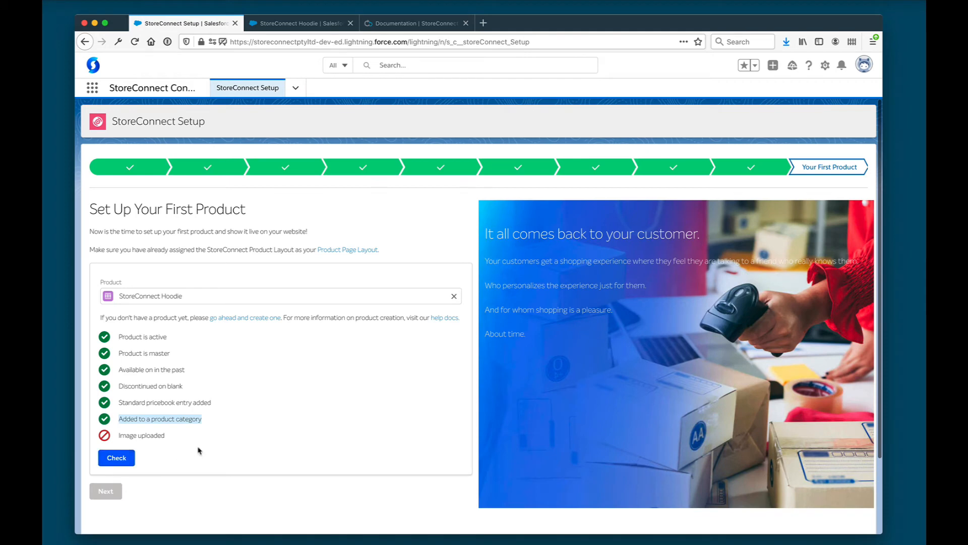
# Start a media upload from the hoodie's Details tab and drop in StoreConnect-hoodie.png
pyautogui.click(301, 26)
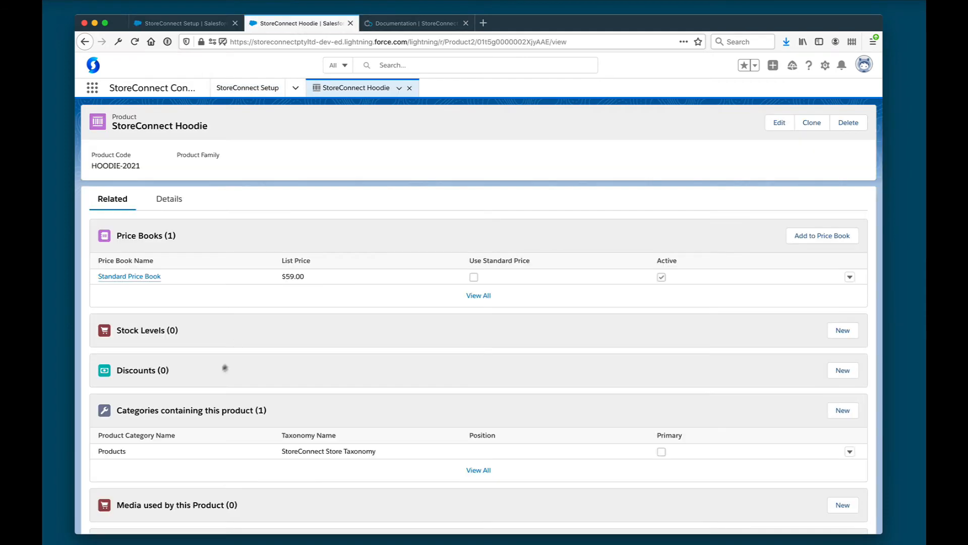
pyautogui.click(168, 199)
pyautogui.scroll(-10, 229, 348)
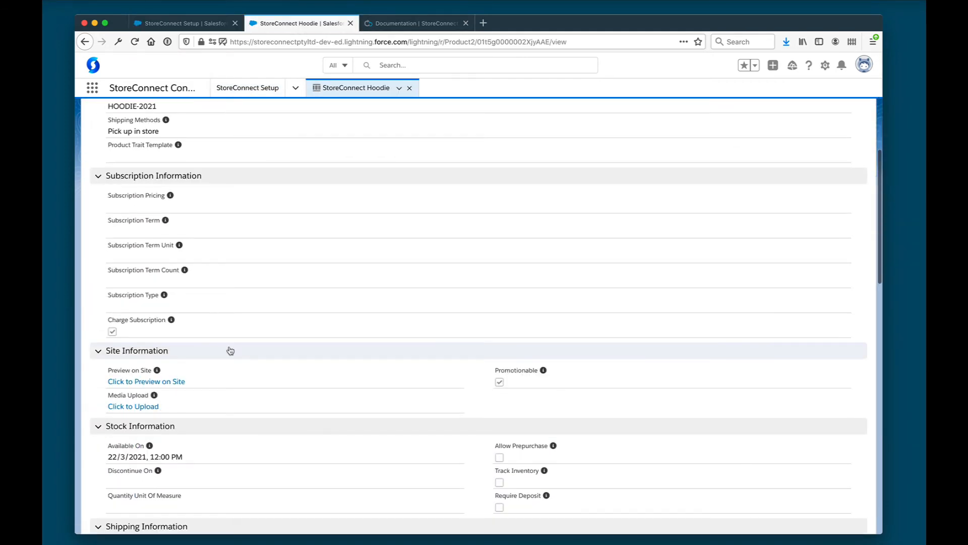
pyautogui.click(142, 330)
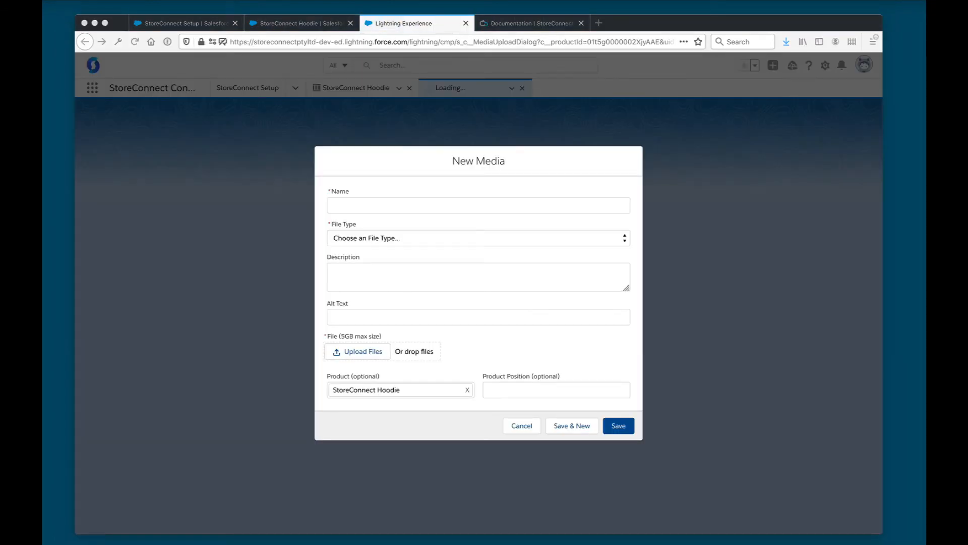
pyautogui.moveTo(434, 326); pyautogui.dragTo(366, 354)
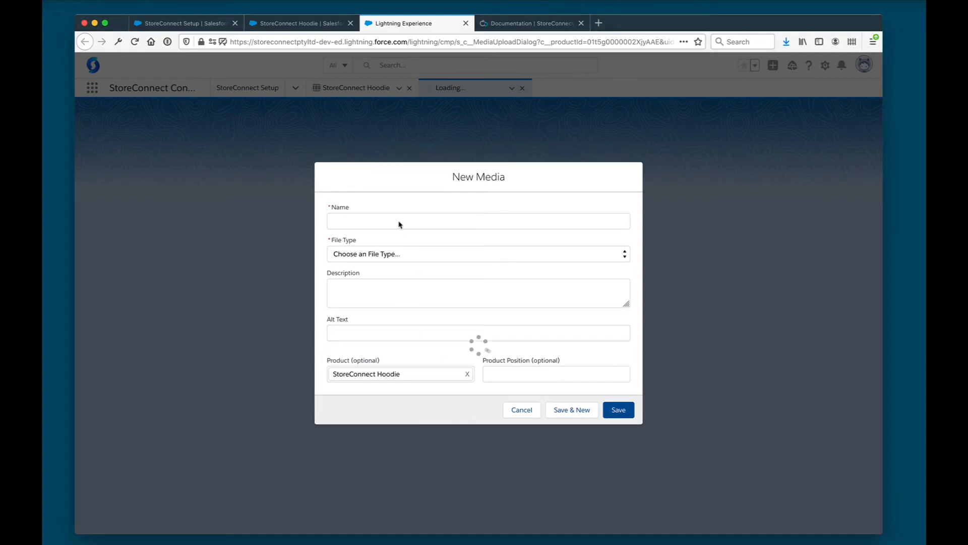
# Name the media 'StoreConnect Hoodie', set File Type to Image, add alt text, and save
pyautogui.click(417, 221)
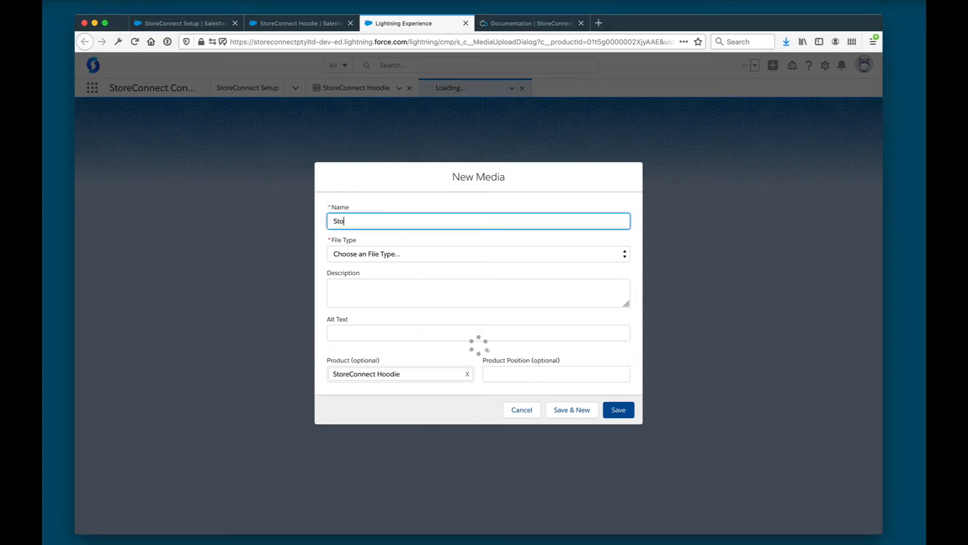
pyautogui.write('StoreConnect Hoodie')
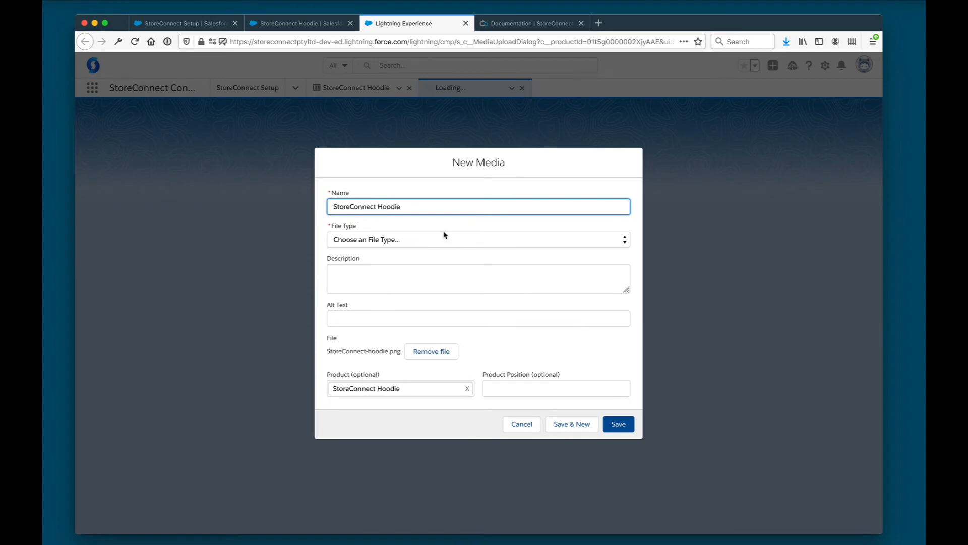
pyautogui.click(440, 241)
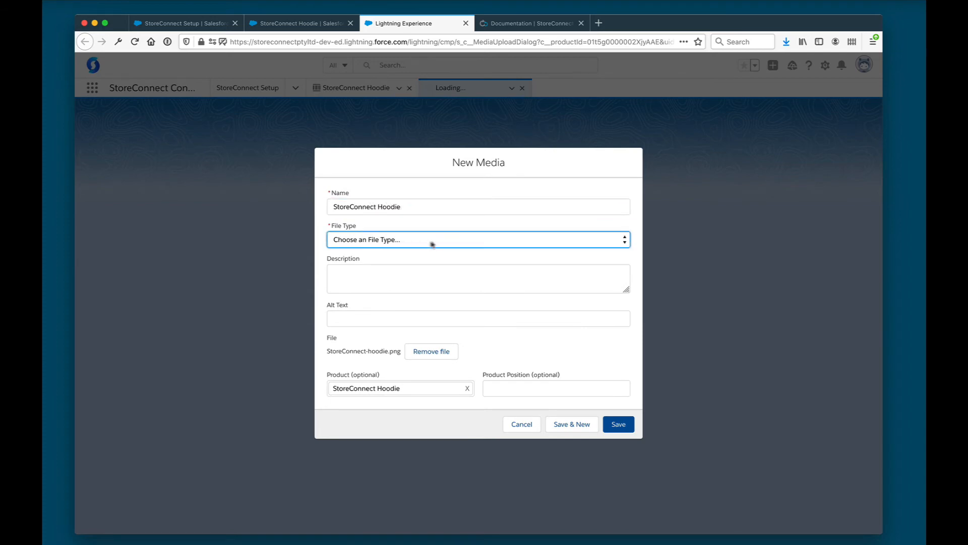
pyautogui.click(383, 268)
pyautogui.click(560, 353)
pyautogui.click(415, 273)
pyautogui.press('Tab')
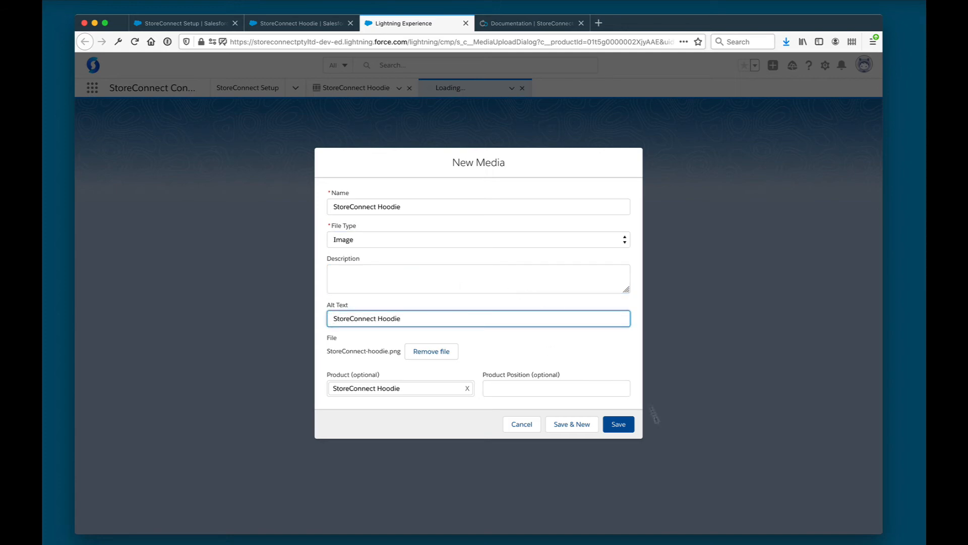
pyautogui.click(618, 424)
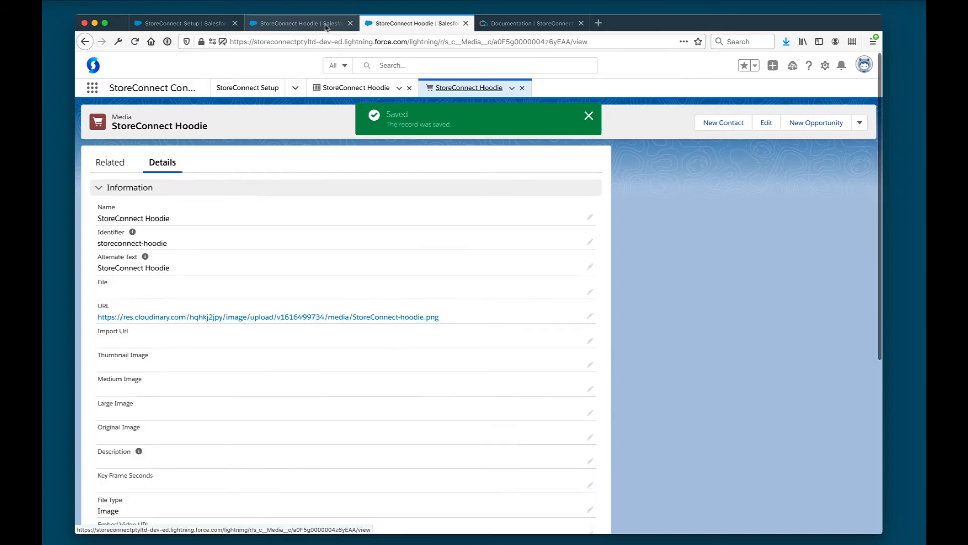
pyautogui.click(312, 25)
pyautogui.click(198, 24)
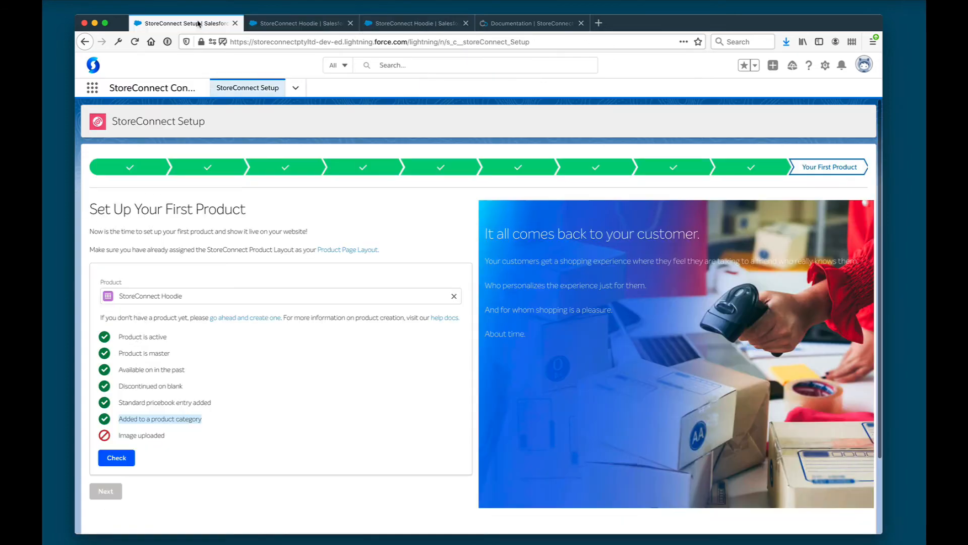
# Pass the image check, continue to building the store, and open its web address
pyautogui.click(117, 457)
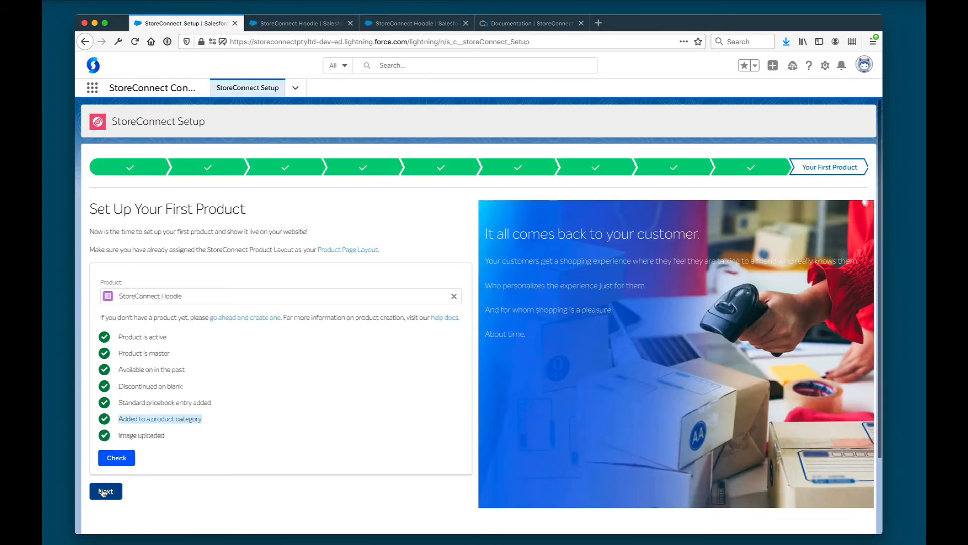
pyautogui.click(105, 492)
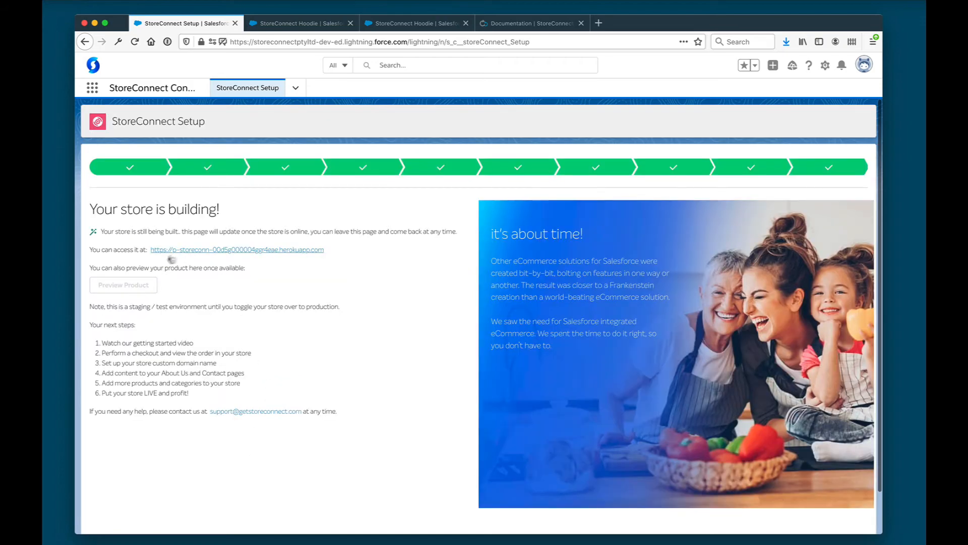
pyautogui.click(203, 253)
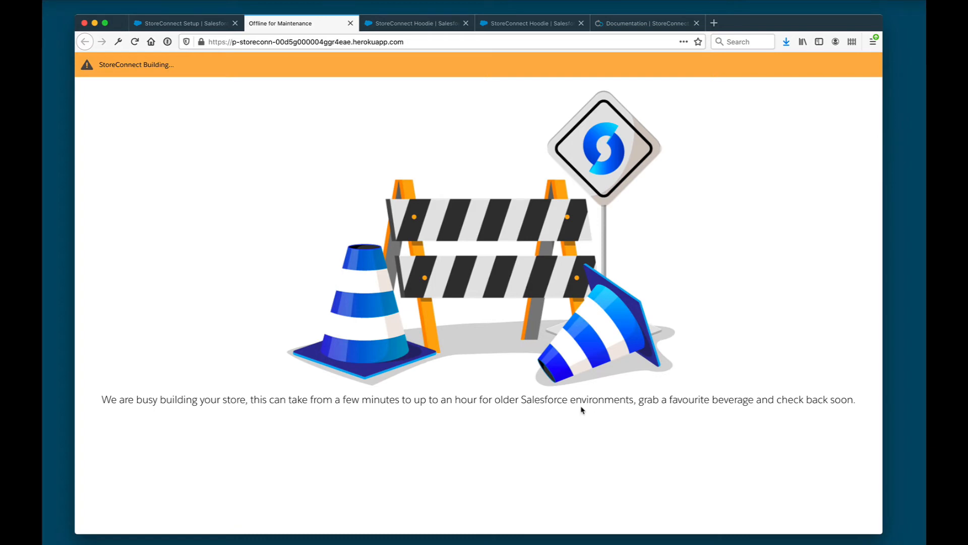
pyautogui.click(193, 23)
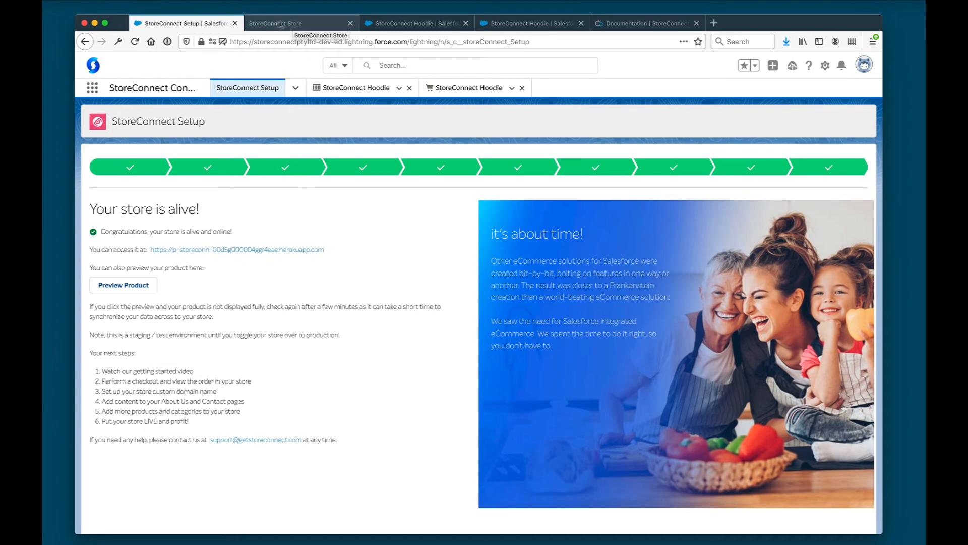
# Open the hoodie's storefront page and add it to the cart at $49.00
pyautogui.click(290, 23)
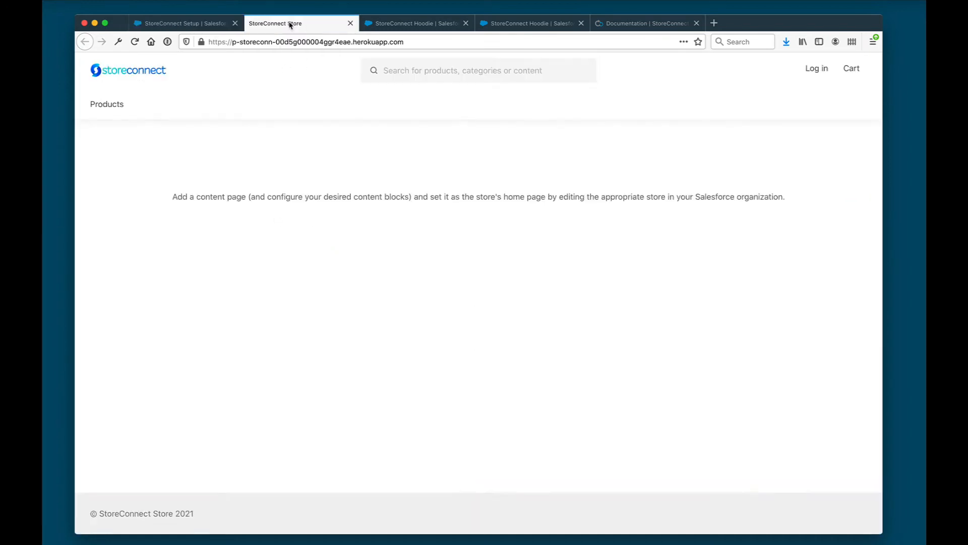
pyautogui.click(185, 26)
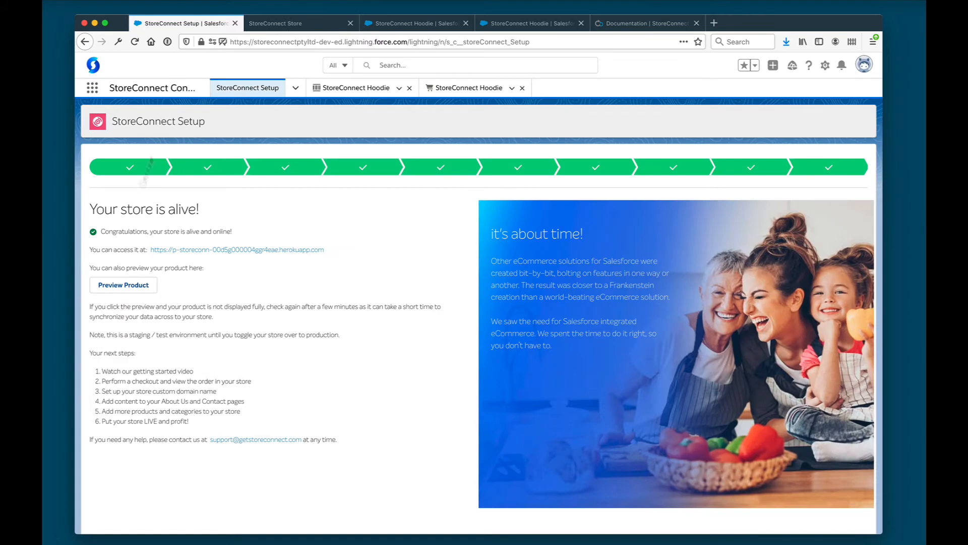
pyautogui.click(123, 286)
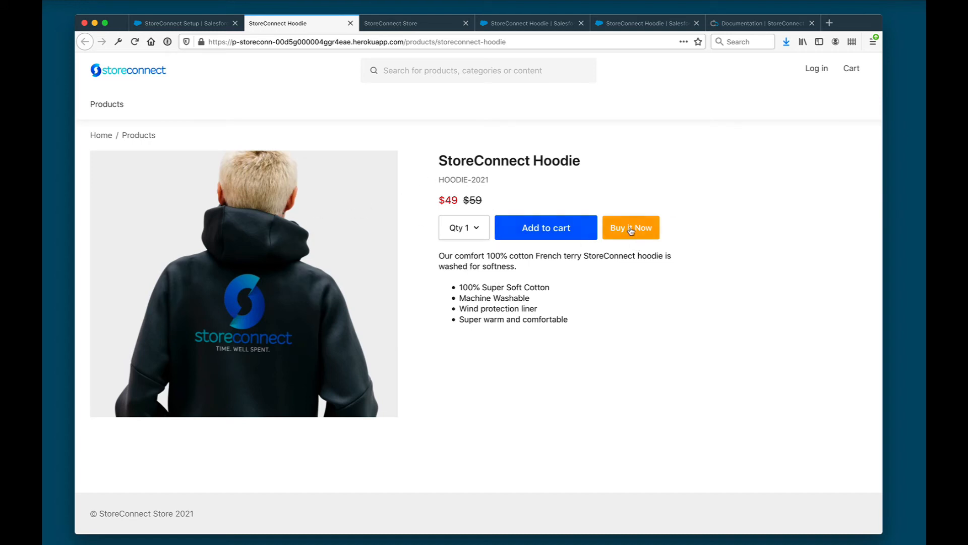
pyautogui.click(557, 232)
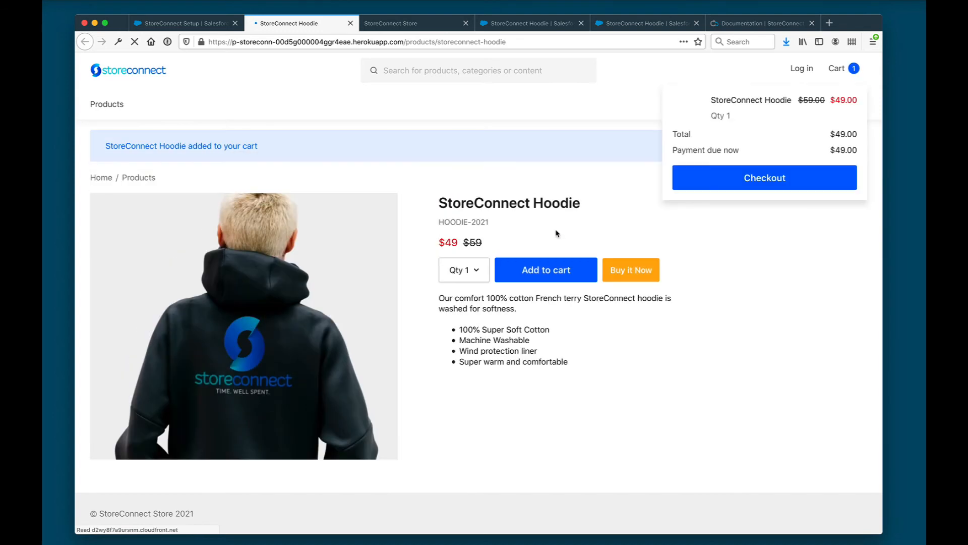
# Start checkout and enter the customer's e-mail, full name, phone, street address, zip code and city
pyautogui.click(734, 175)
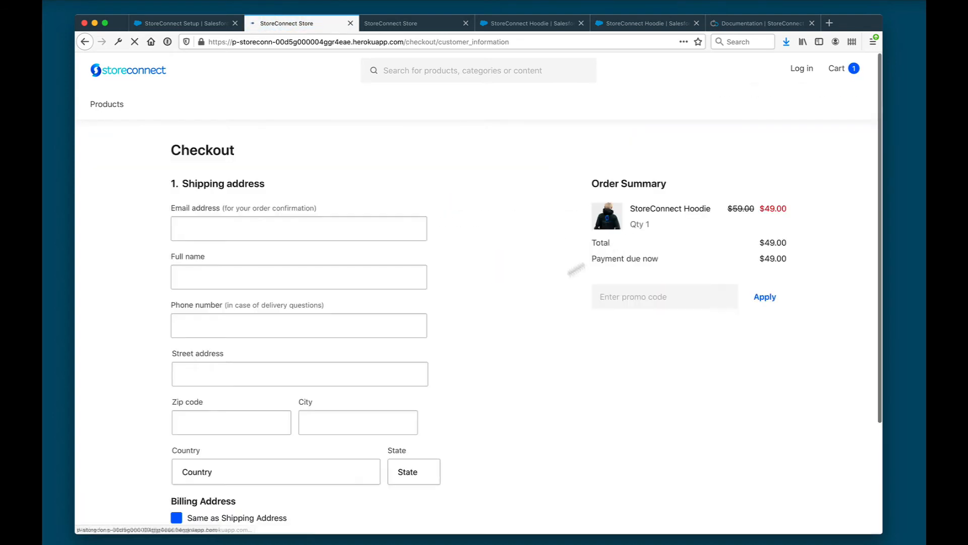
pyautogui.click(320, 242)
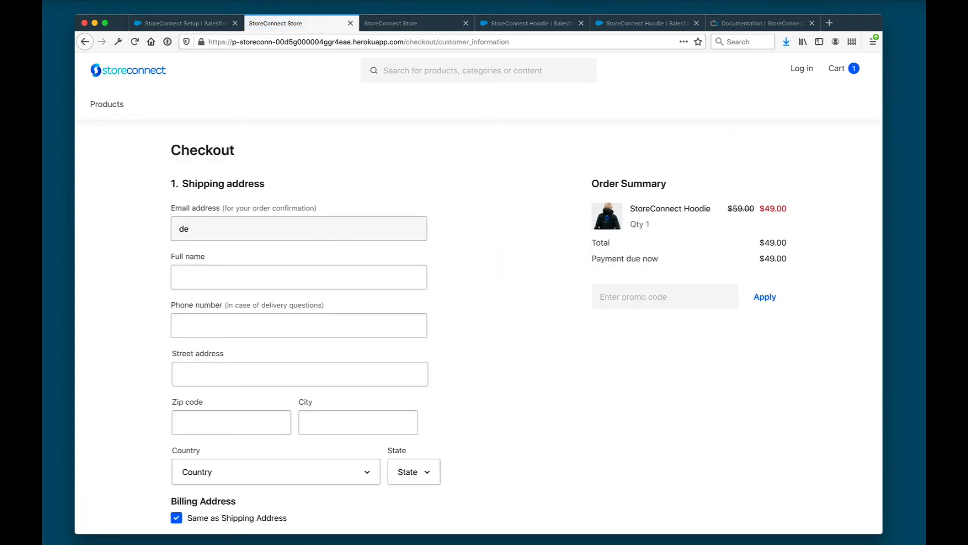
pyautogui.press('Tab')
pyautogui.write('Mikel Lindsaar')
pyautogui.press('Tab')
pyautogui.press('Tab')
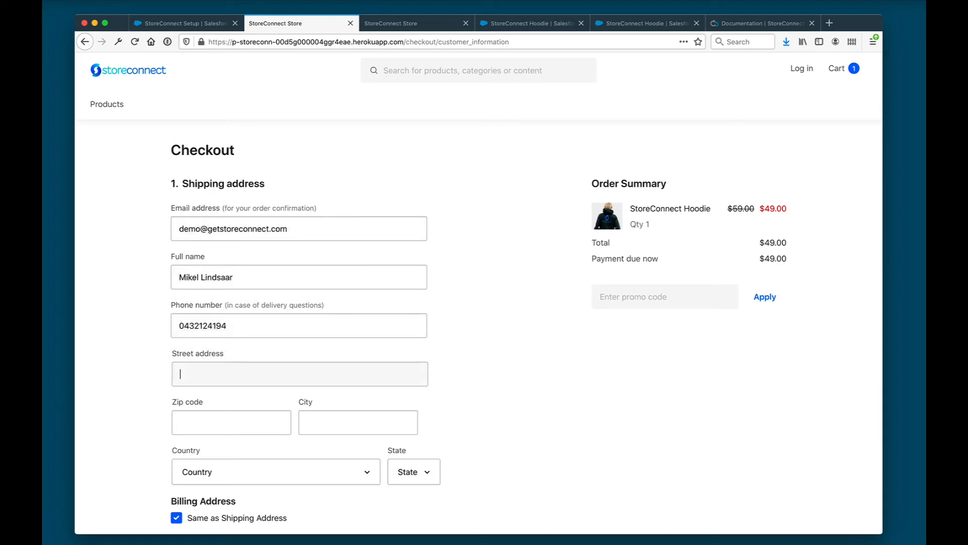
pyautogui.press('Tab')
pyautogui.write('2060')
pyautogui.press('Tab')
pyautogui.write('Nort')
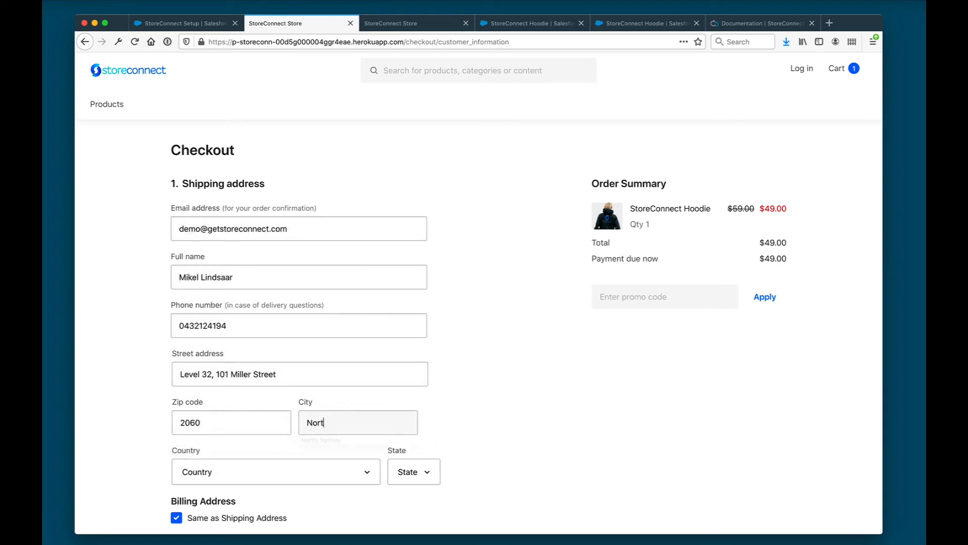
pyautogui.press('Down')
pyautogui.press('Return')
pyautogui.scroll(-3, 469, 298)
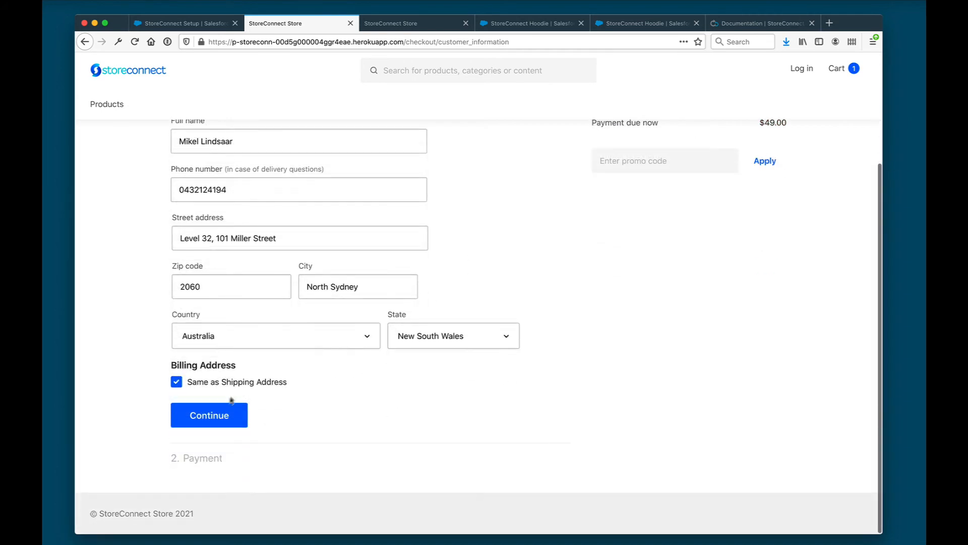
pyautogui.click(217, 416)
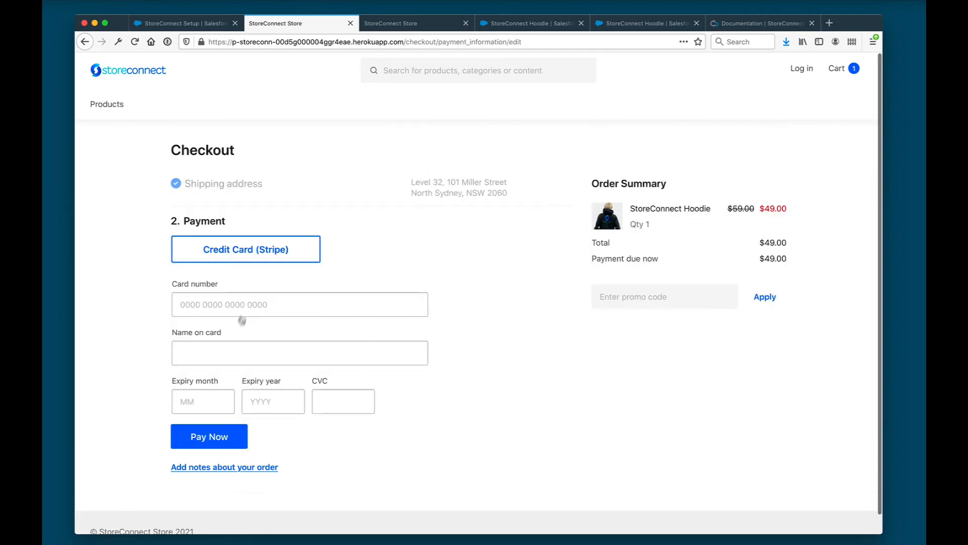
# Pay with the 4242 Stripe test card, the cardholder's name, expiry 12/2022 and a CVC
pyautogui.write('42')
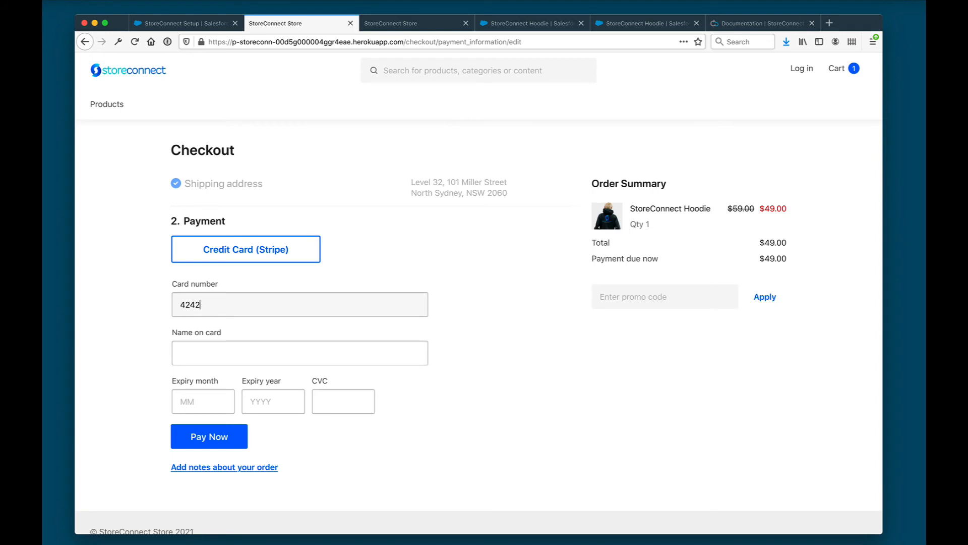
pyautogui.write('42')
pyautogui.press('super+a')
pyautogui.press('super+c')
pyautogui.press('super+v')
pyautogui.press('super+v')
pyautogui.press('Tab')
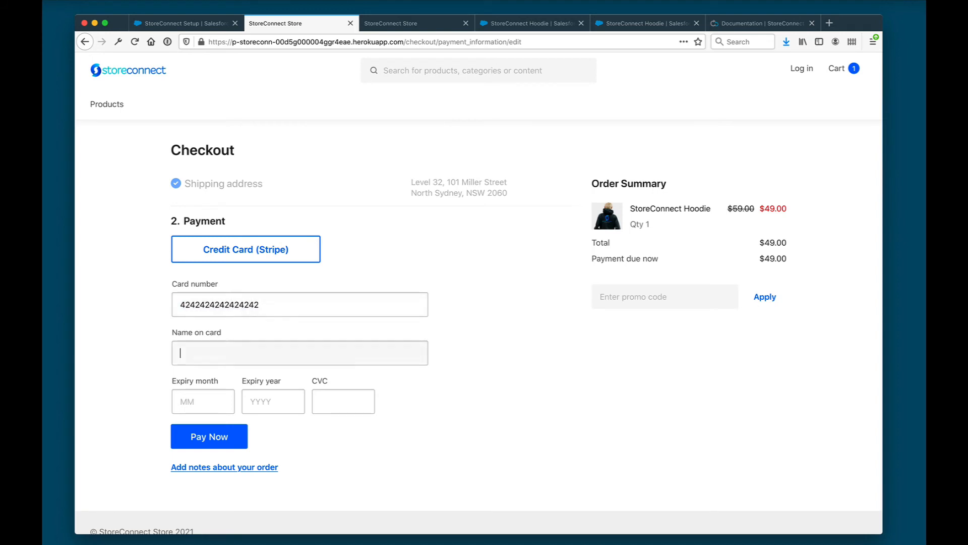
pyautogui.write('Mikel')
pyautogui.press('Down')
pyautogui.press('Return')
pyautogui.press('Tab')
pyautogui.write('12')
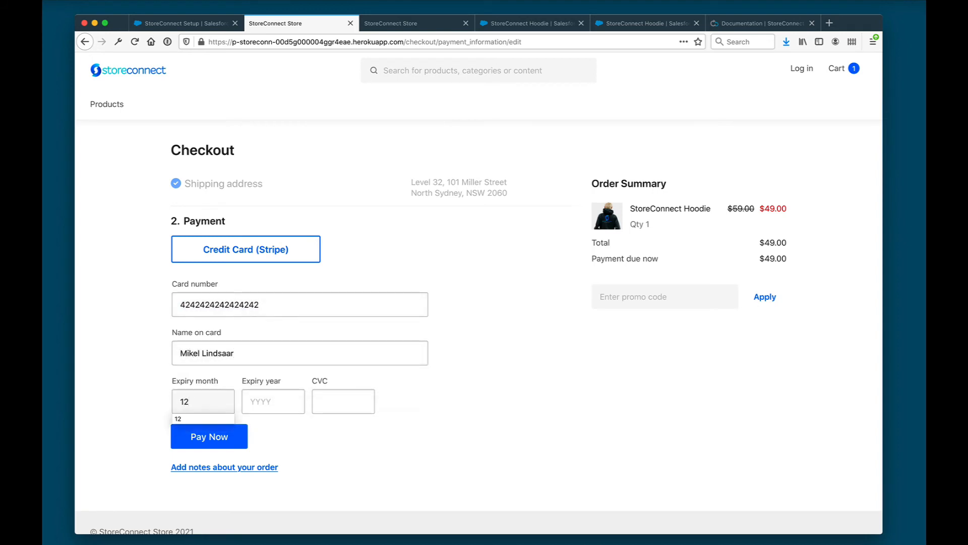
pyautogui.press('Tab')
pyautogui.write('2022')
pyautogui.press('Tab')
pyautogui.write('1')
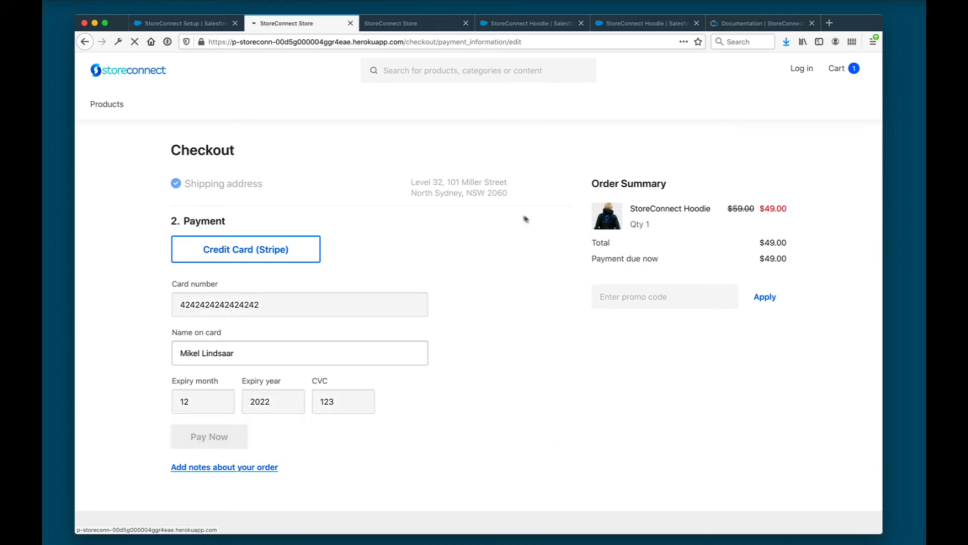
pyautogui.click(283, 424)
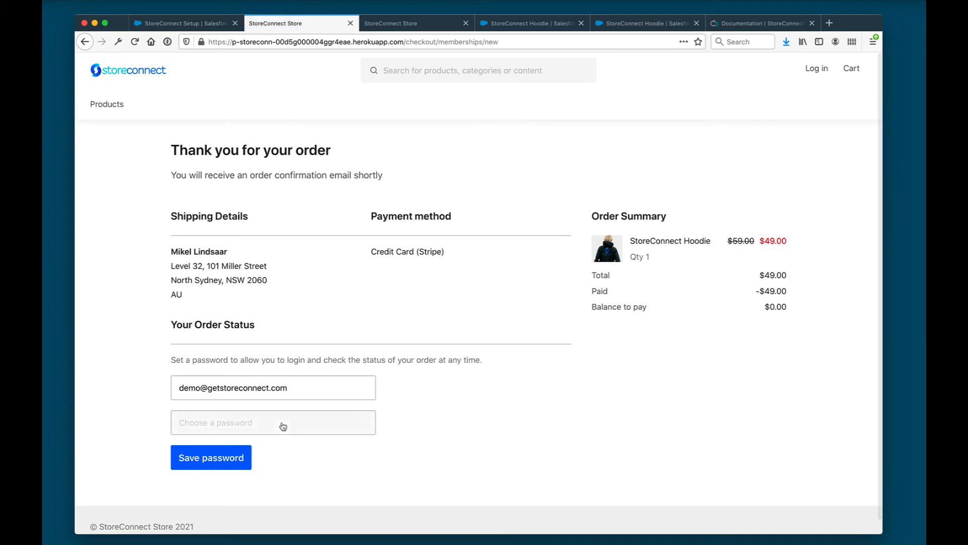
# Set an account password, then review account info, shipping info and the $49.00 Draft order
pyautogui.write('pas')
pyautogui.press('Return')
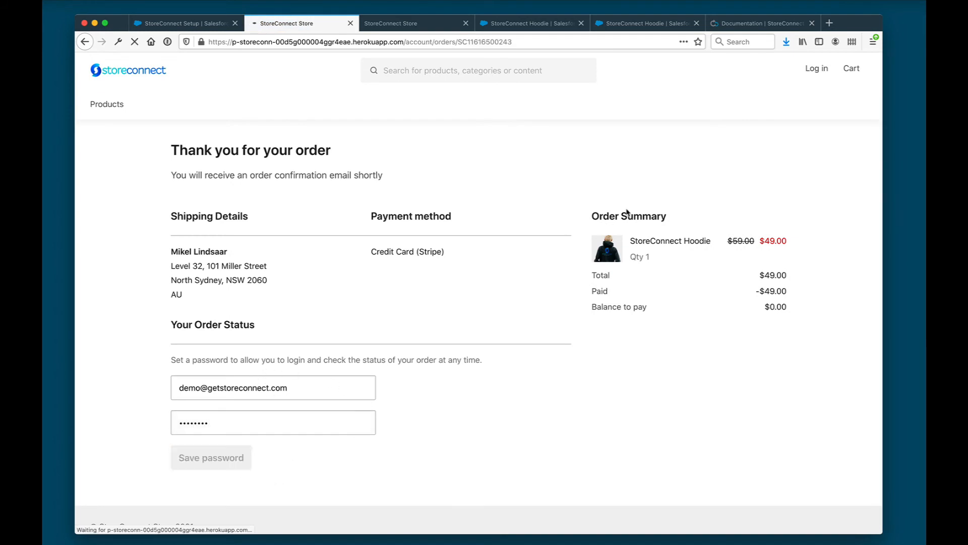
pyautogui.click(194, 189)
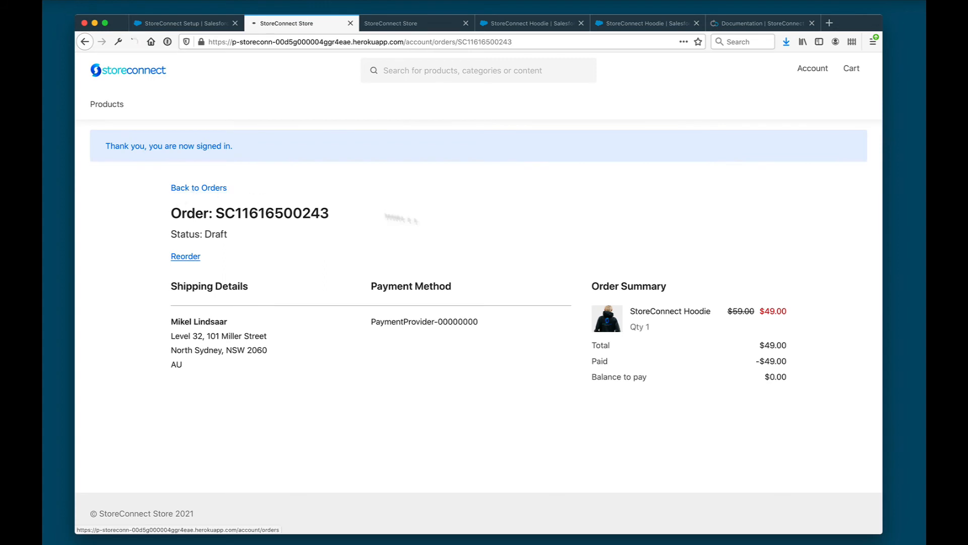
pyautogui.click(199, 178)
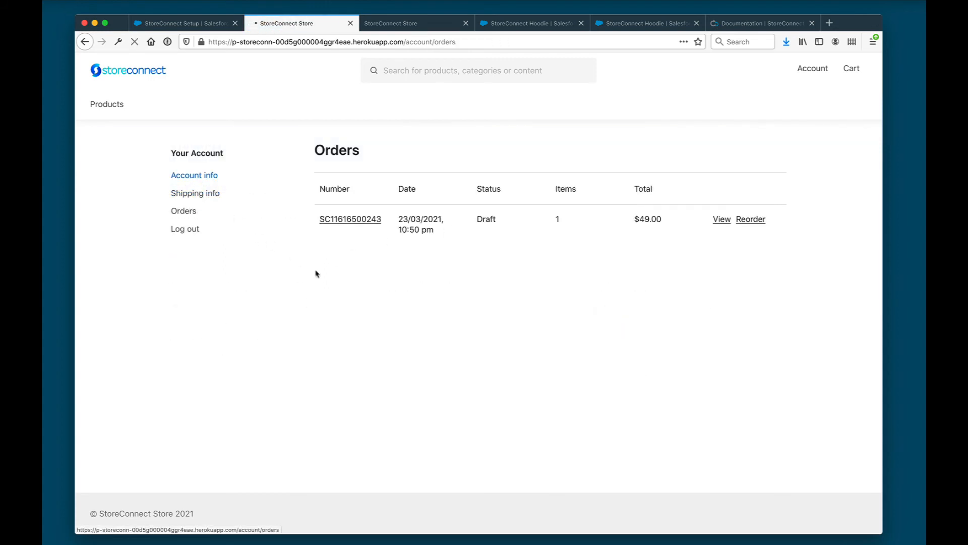
pyautogui.click(213, 199)
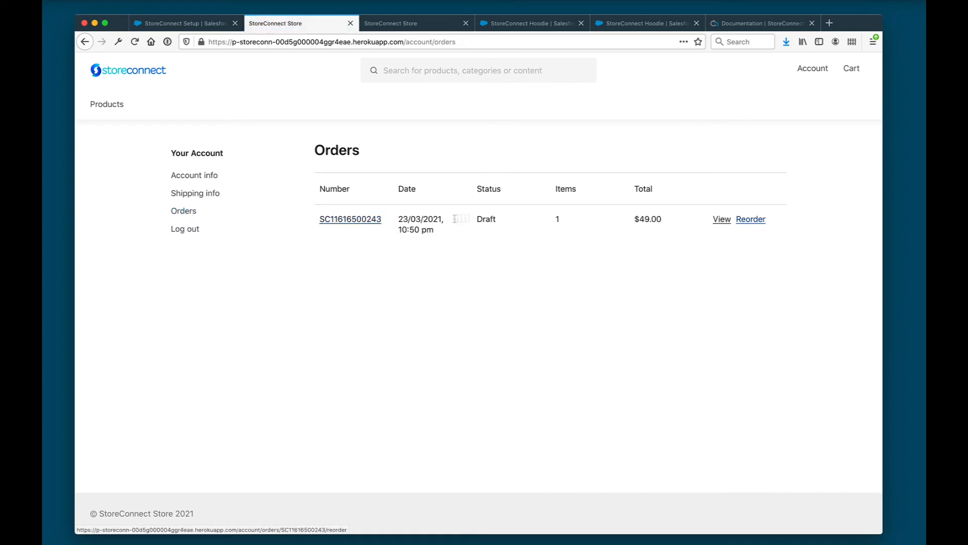
pyautogui.click(352, 220)
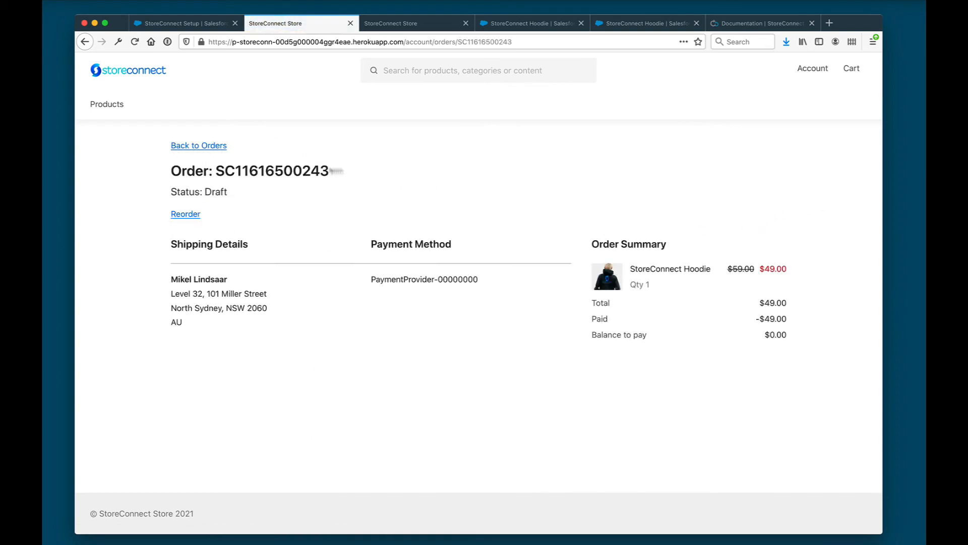
pyautogui.doubleClick(301, 170)
pyautogui.click(352, 146)
pyautogui.click(179, 20)
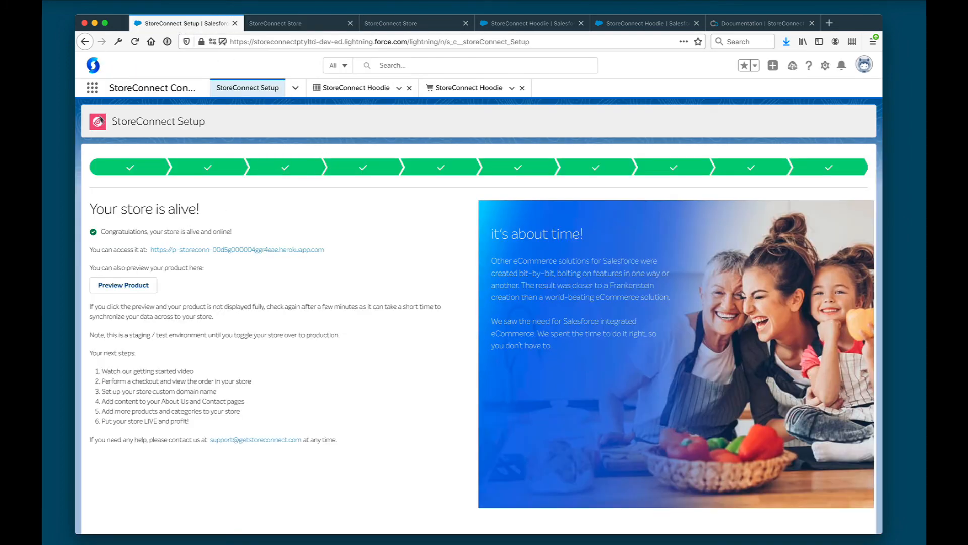
# Launch the StoreConnect app via an App Launcher search for 'storeconn' and dismiss the MFA notice
pyautogui.click(92, 88)
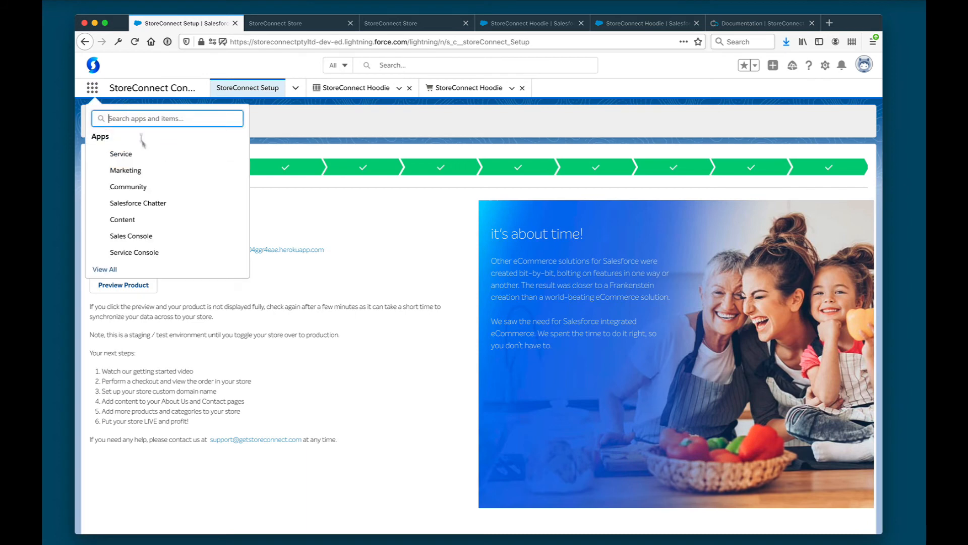
pyautogui.write('storeconn')
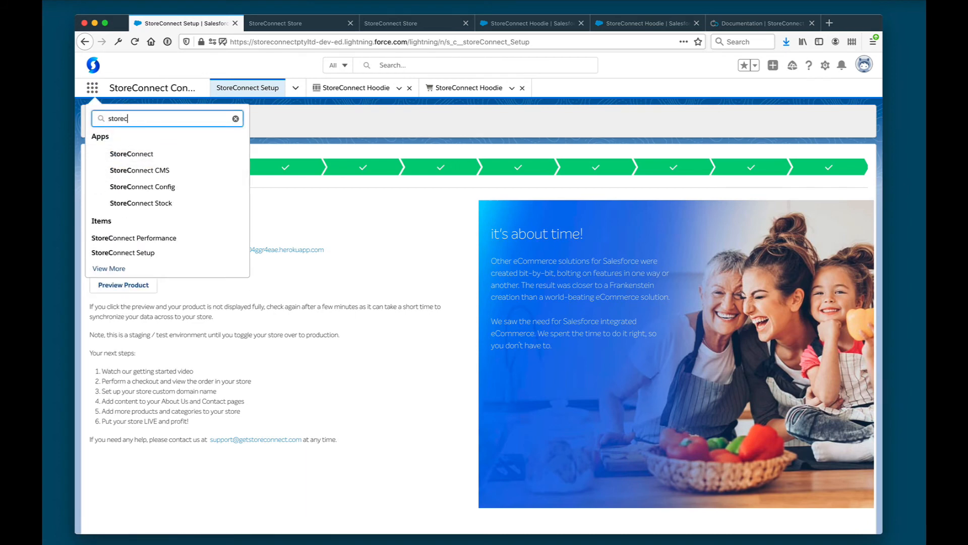
pyautogui.click(170, 152)
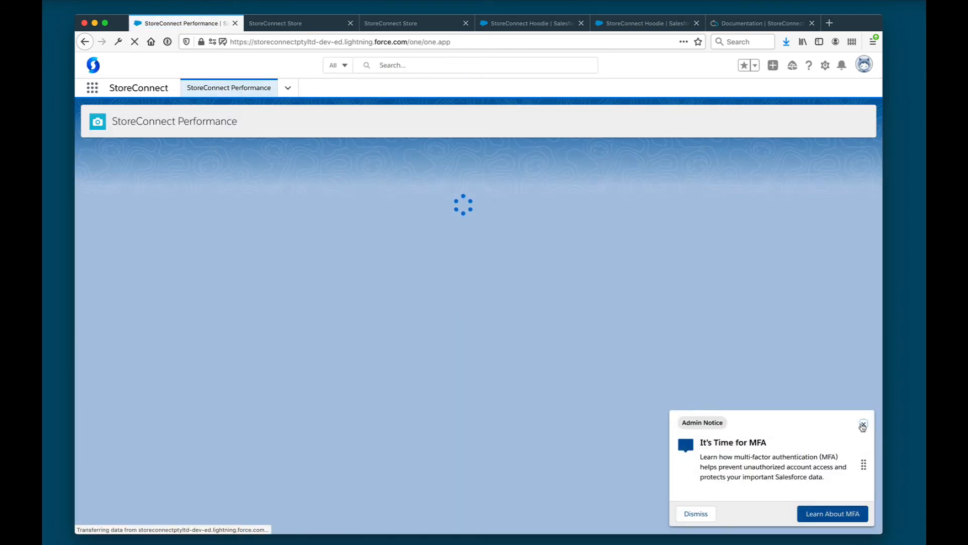
pyautogui.click(862, 425)
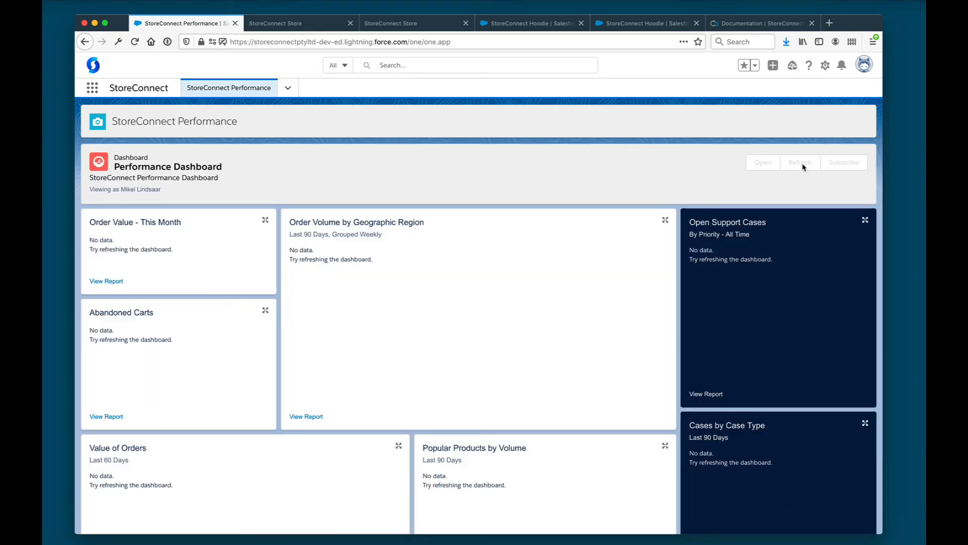
# Refresh the Performance Dashboard to show the $49 order, then go to the Orders list
pyautogui.click(801, 163)
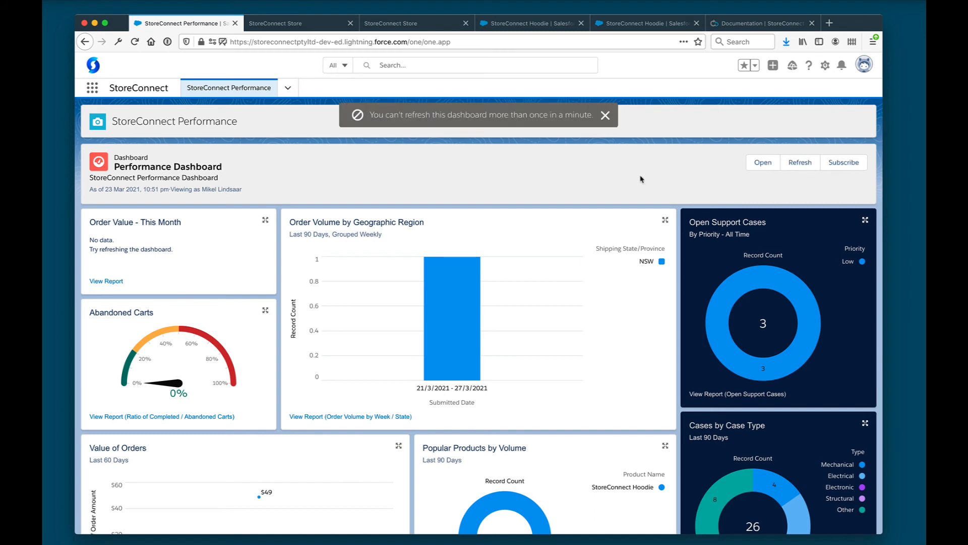
pyautogui.click(605, 115)
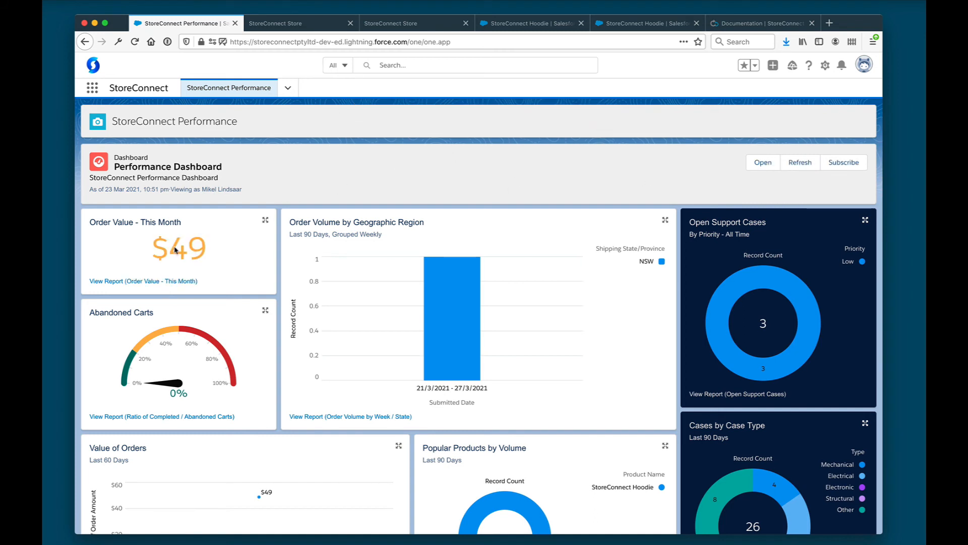
pyautogui.click(289, 90)
pyautogui.click(255, 132)
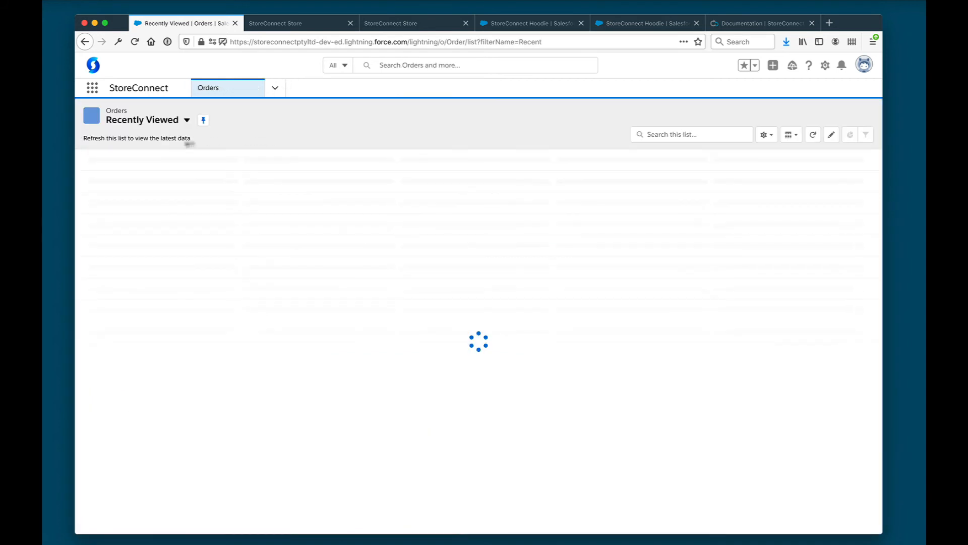
# Open draft order 00000100 from the all draft orders list view
pyautogui.click(172, 123)
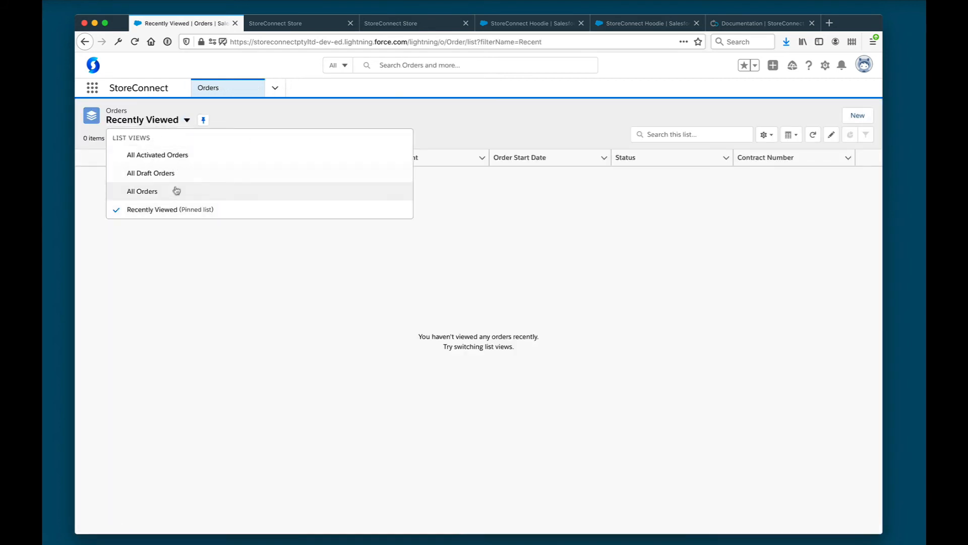
pyautogui.click(188, 176)
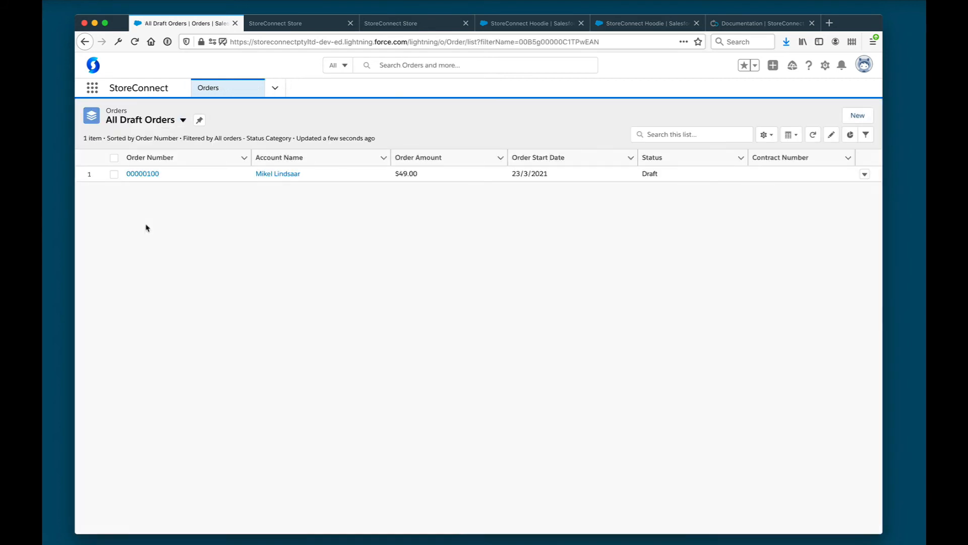
pyautogui.click(144, 174)
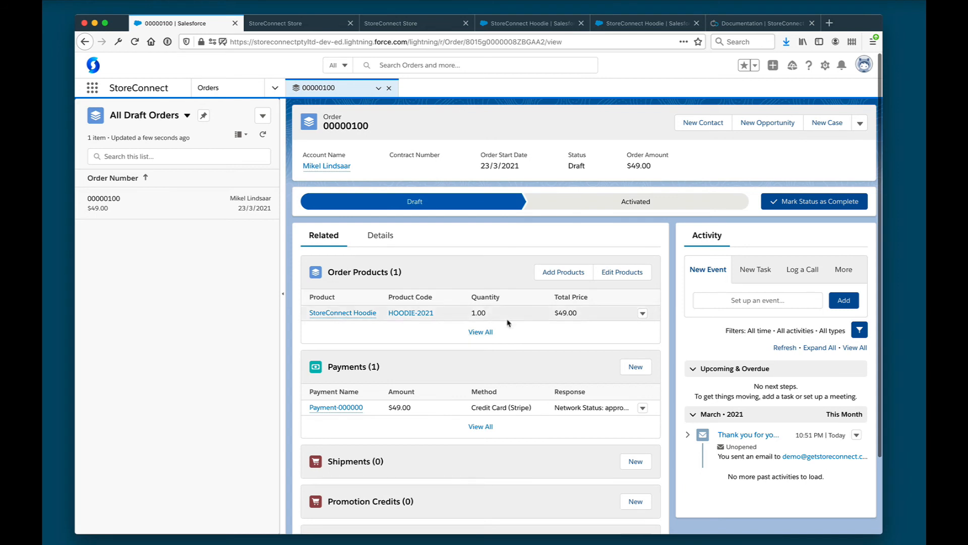
# Review the hoodie order's $49.00 Stripe payment and thank-you e-mail, then view it on the storefront
pyautogui.scroll(-1, 509, 353)
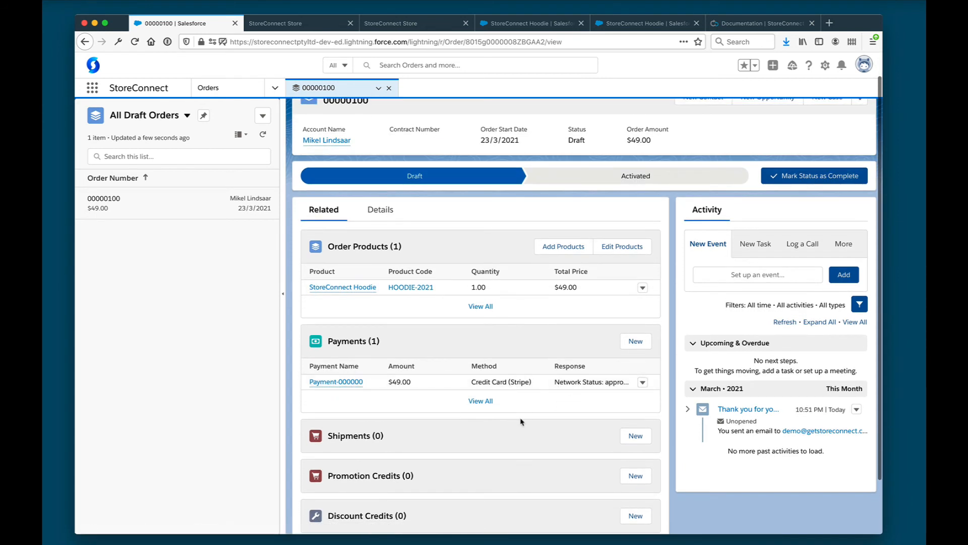
pyautogui.scroll(-2, 521, 421)
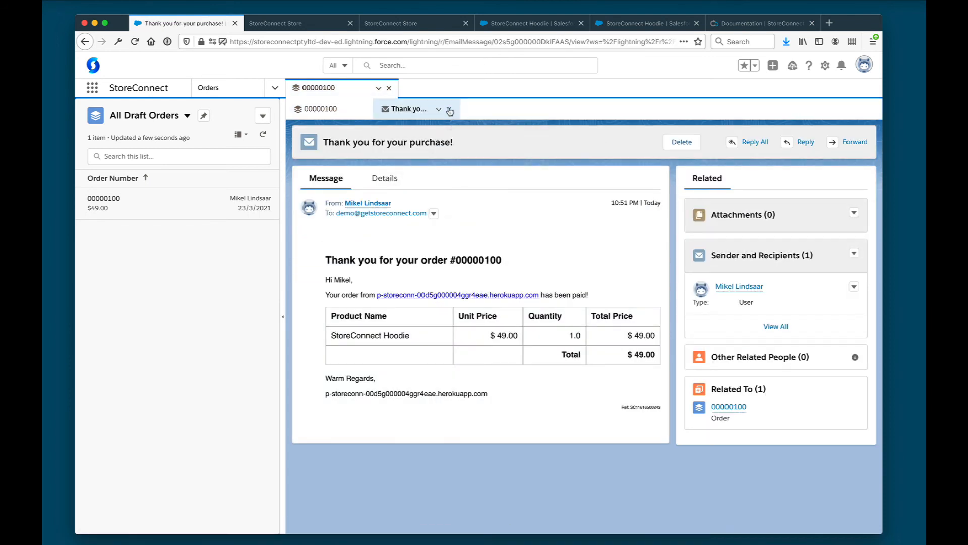
pyautogui.click(449, 110)
pyautogui.scroll(-2, 464, 364)
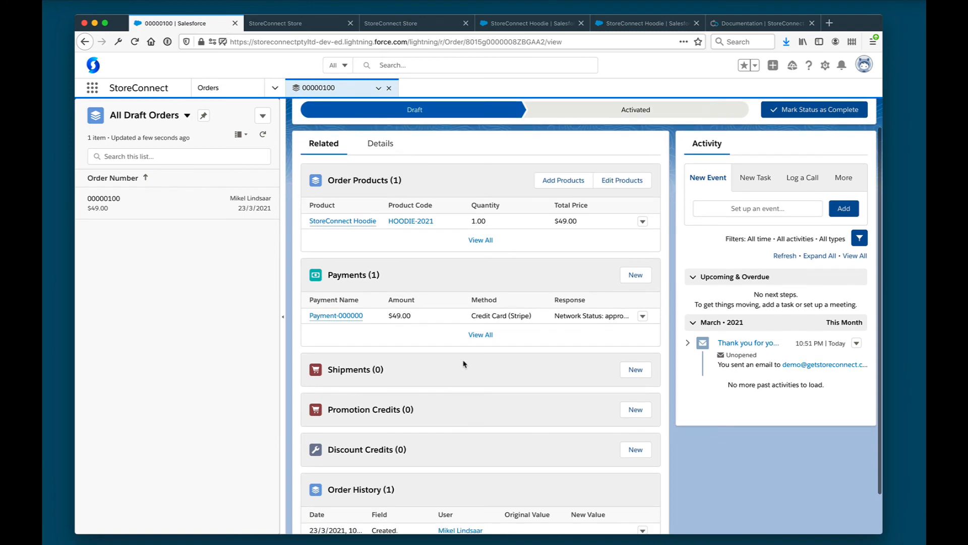
pyautogui.scroll(4, 465, 364)
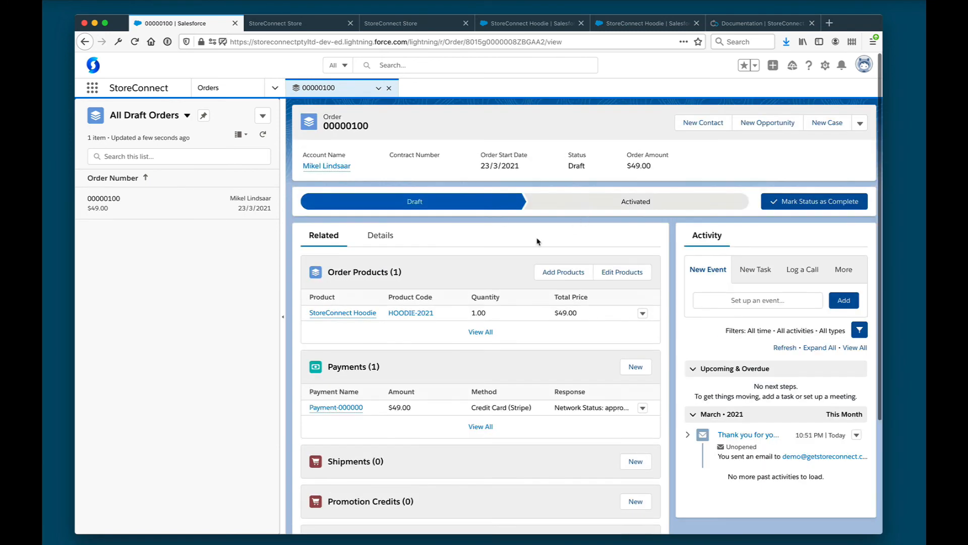
pyautogui.click(307, 24)
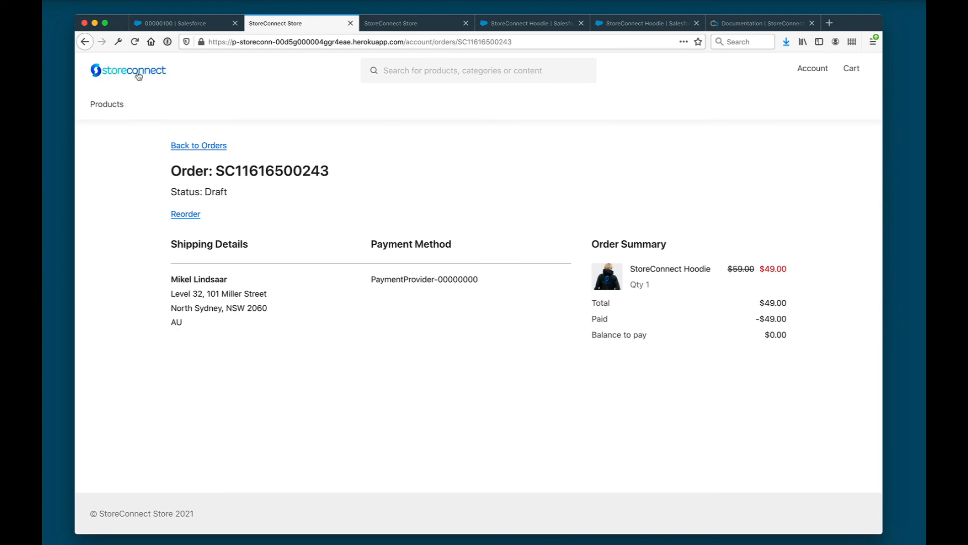
# Back in Salesforce, launch the StoreConnect Config app from an App Launcher search for 'store'
pyautogui.click(166, 24)
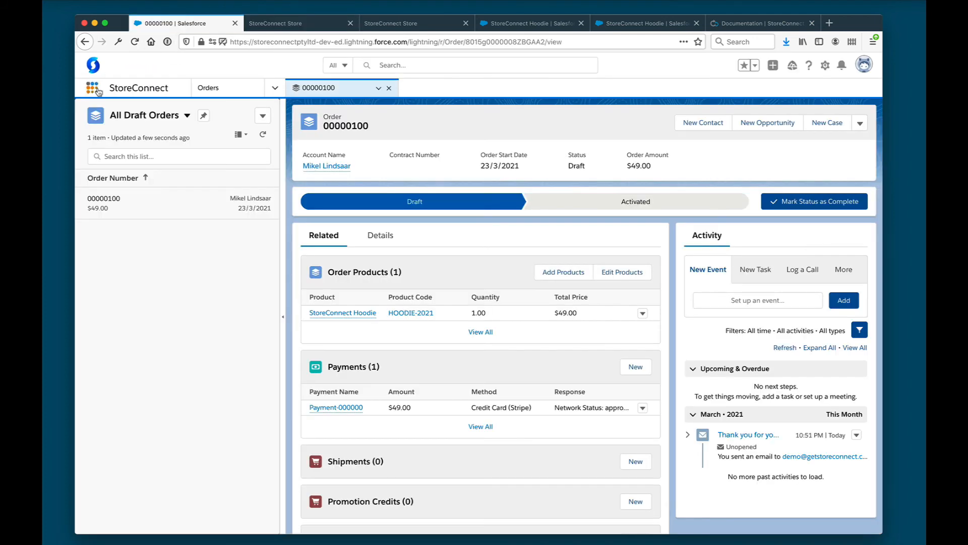
pyautogui.click(93, 89)
pyautogui.write('stor')
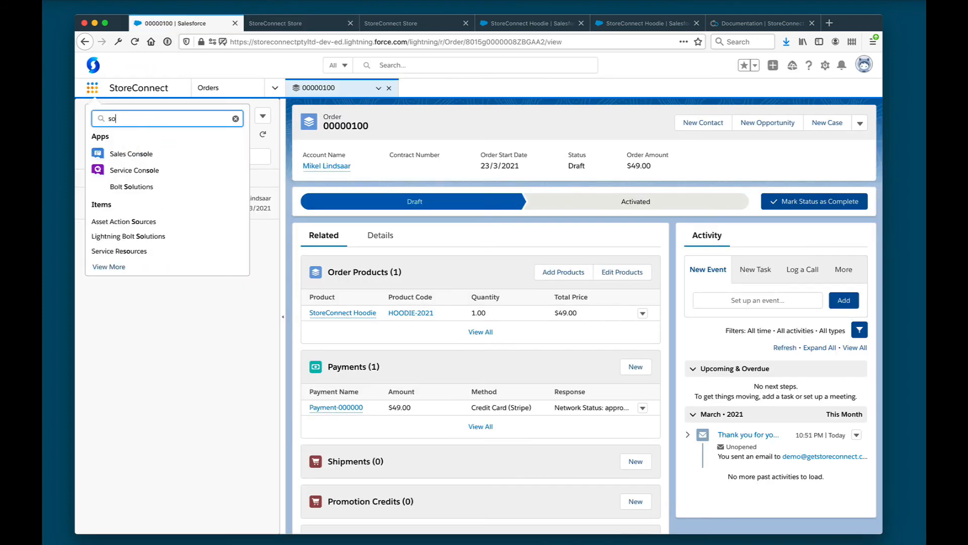
pyautogui.write('e')
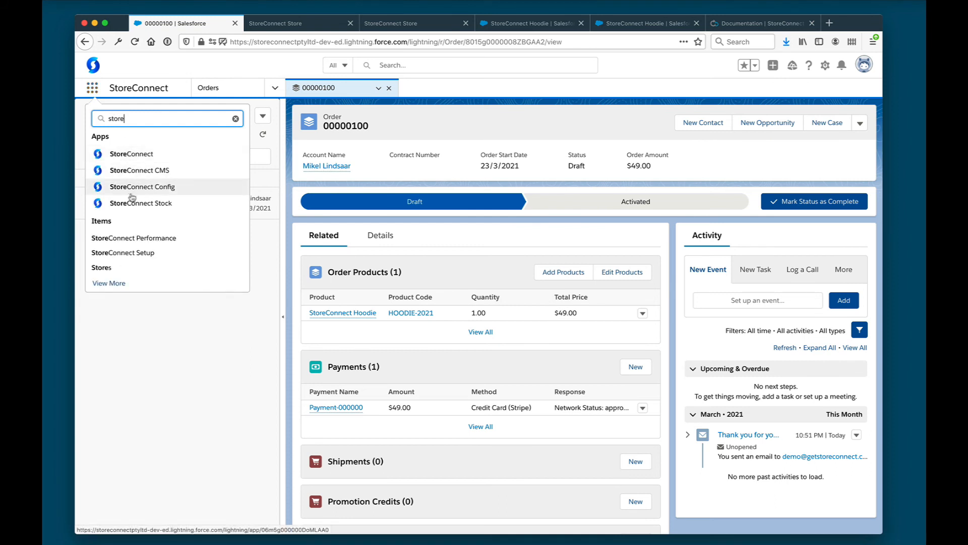
pyautogui.press('Return')
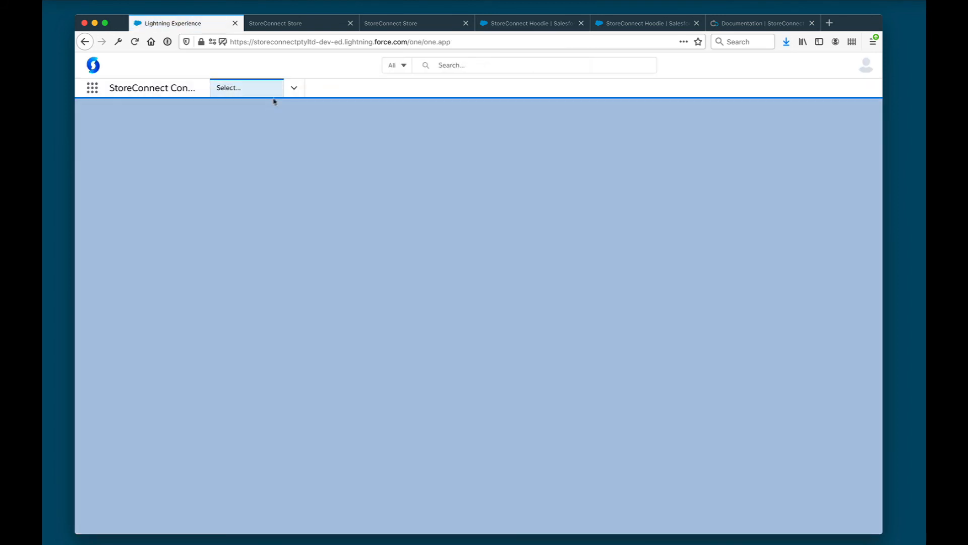
# Open the StoreConnect Store record from the Stores list and scroll to its Custom Styles
pyautogui.click(295, 88)
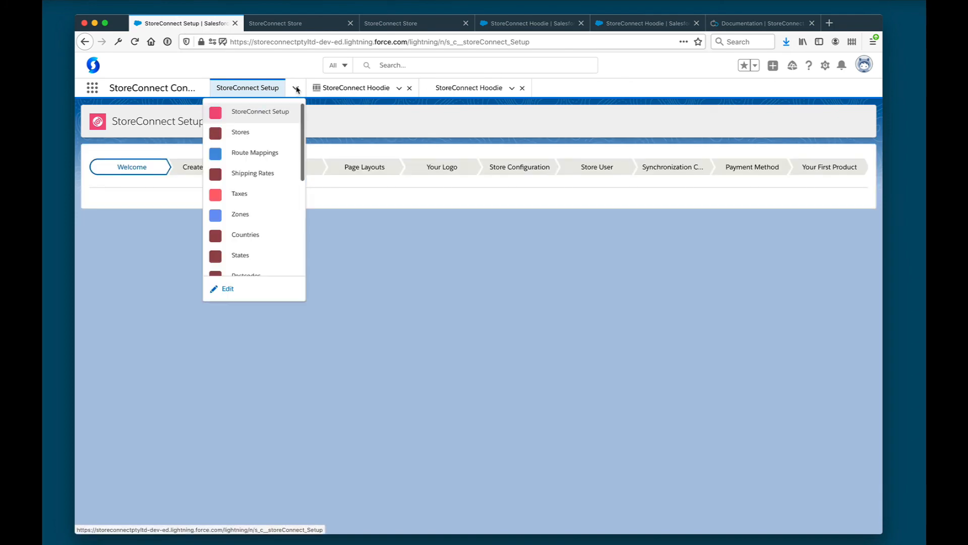
pyautogui.click(276, 133)
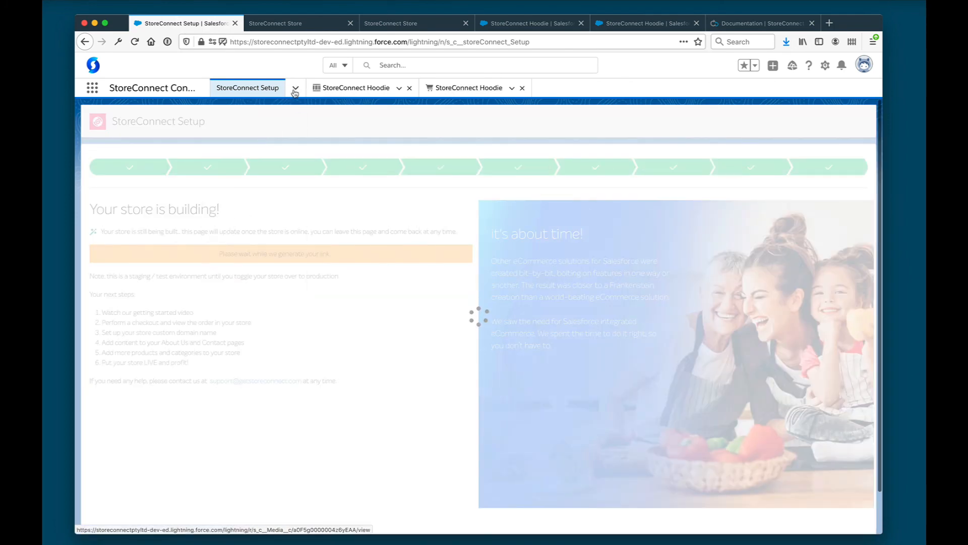
pyautogui.click(295, 89)
pyautogui.click(241, 133)
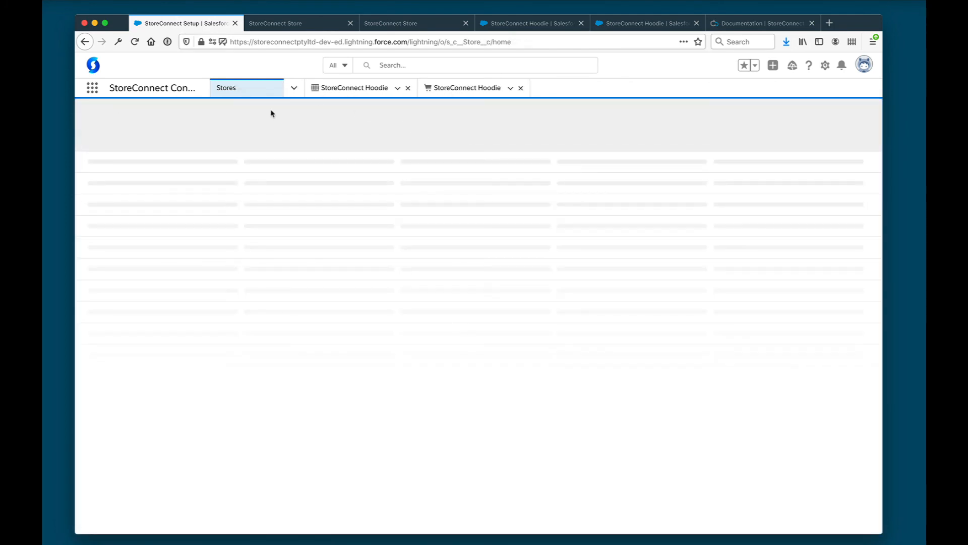
pyautogui.click(153, 174)
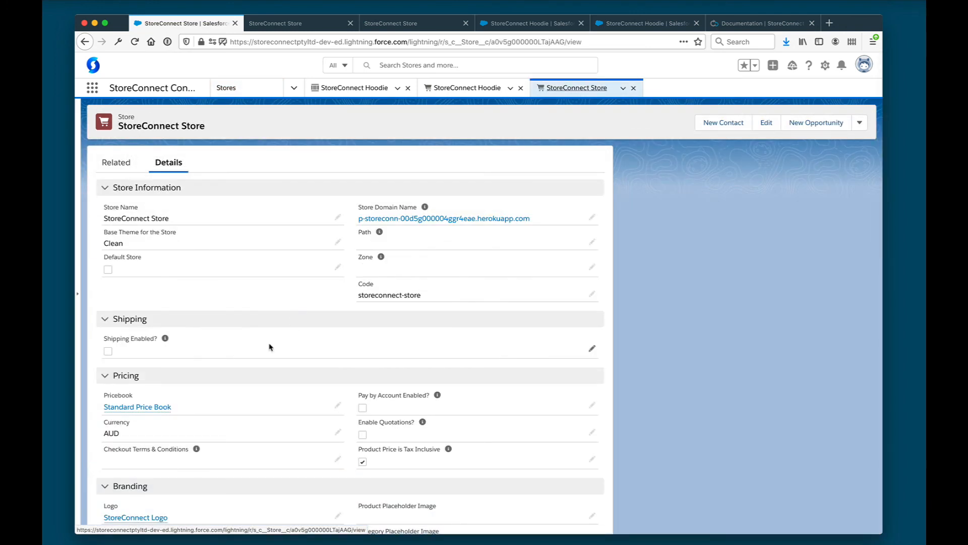
pyautogui.scroll(-10, 270, 347)
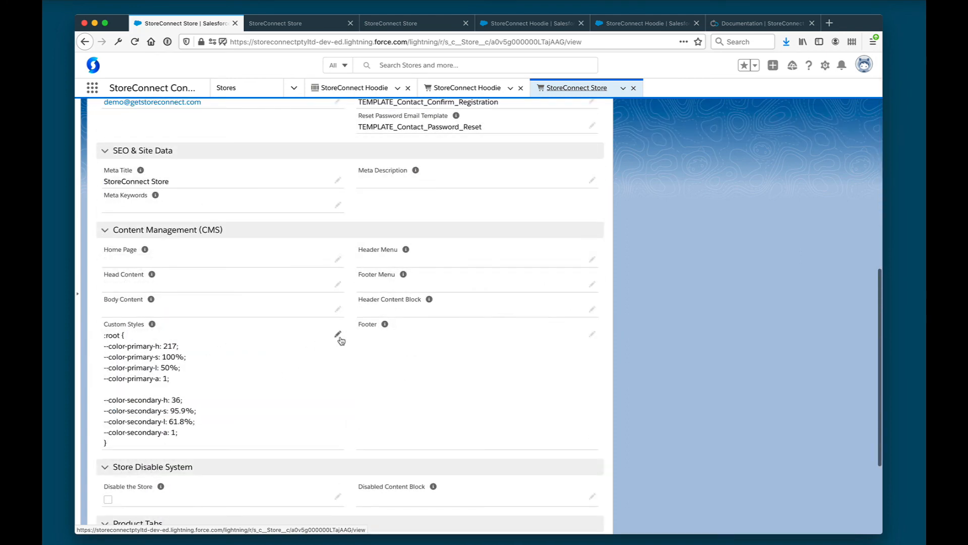
# Add the .Logo_image { max-width: 200px; } rule to Custom Styles and save the store record
pyautogui.click(339, 336)
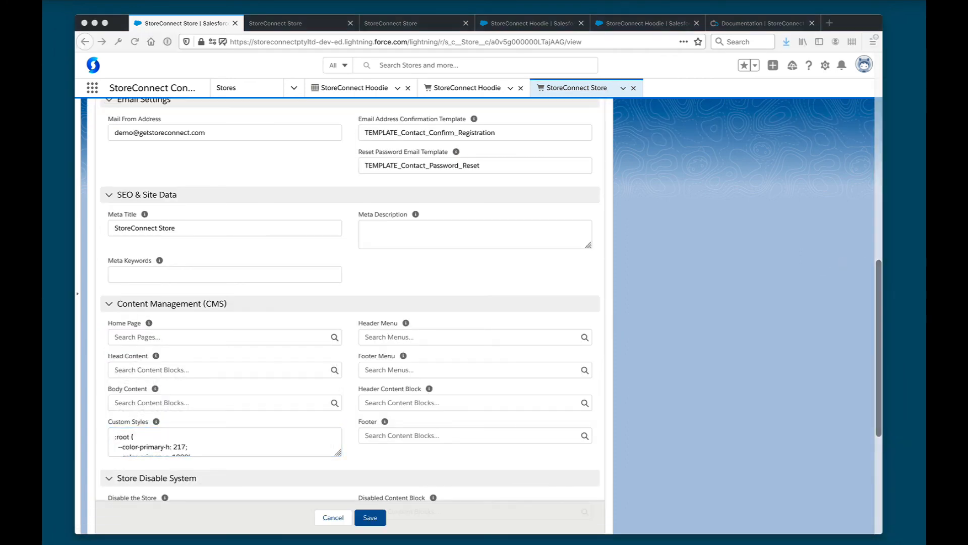
pyautogui.click(296, 445)
pyautogui.scroll(-3, 381, 450)
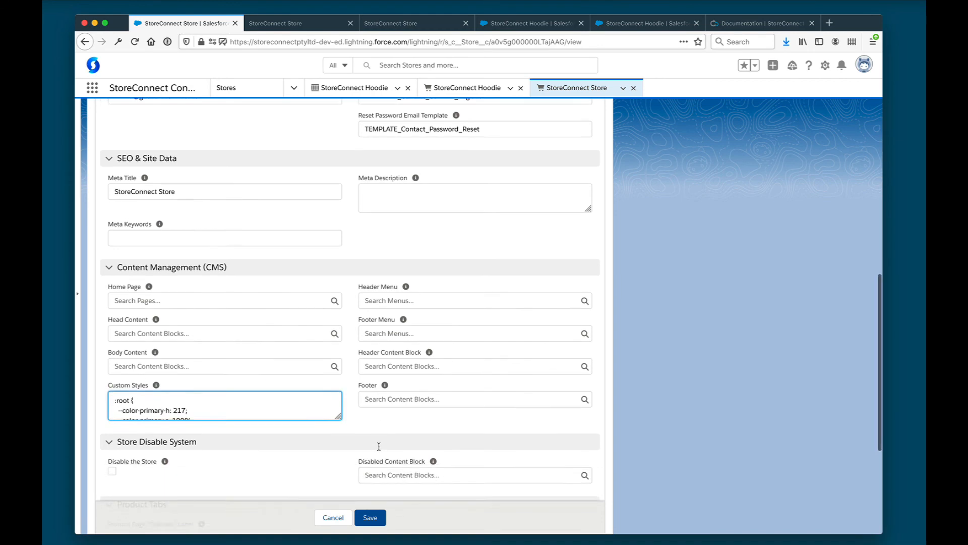
pyautogui.moveTo(338, 312); pyautogui.dragTo(338, 460)
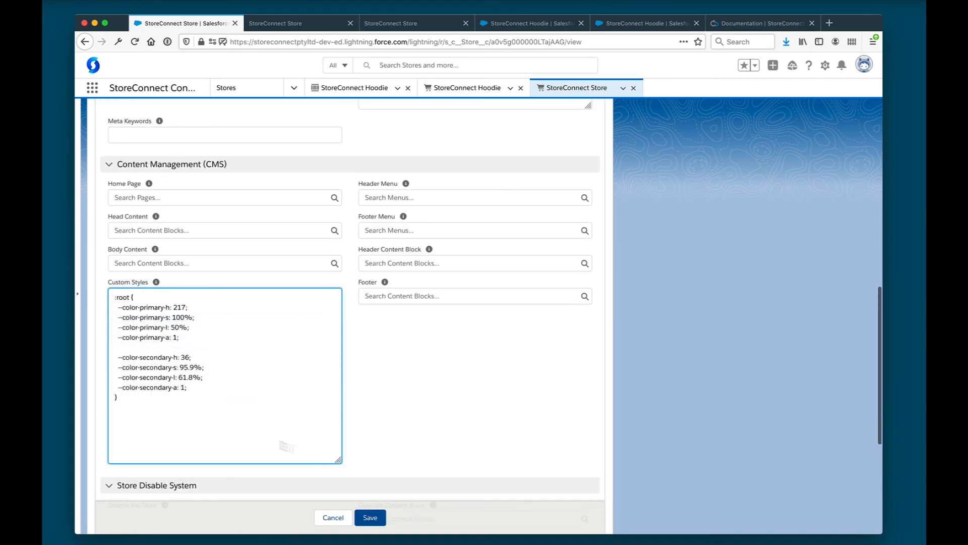
pyautogui.write('.Logo_image {   max-width: 200px; }')
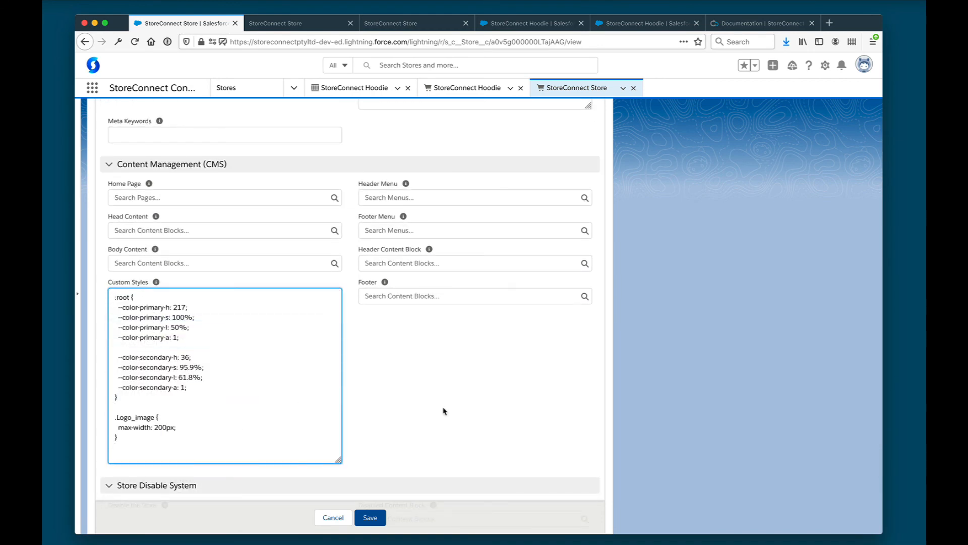
pyautogui.scroll(-2, 346, 424)
pyautogui.click(370, 517)
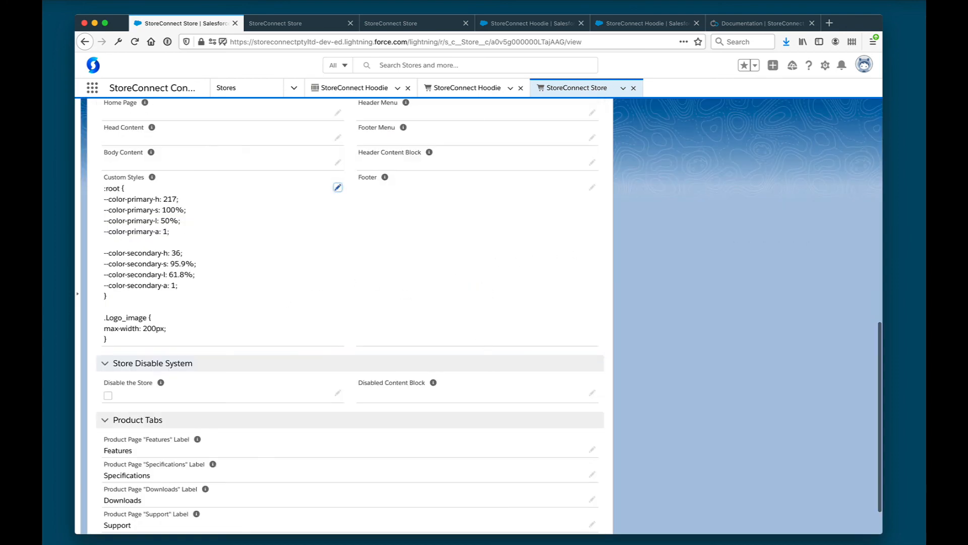
pyautogui.scroll(10, 410, 244)
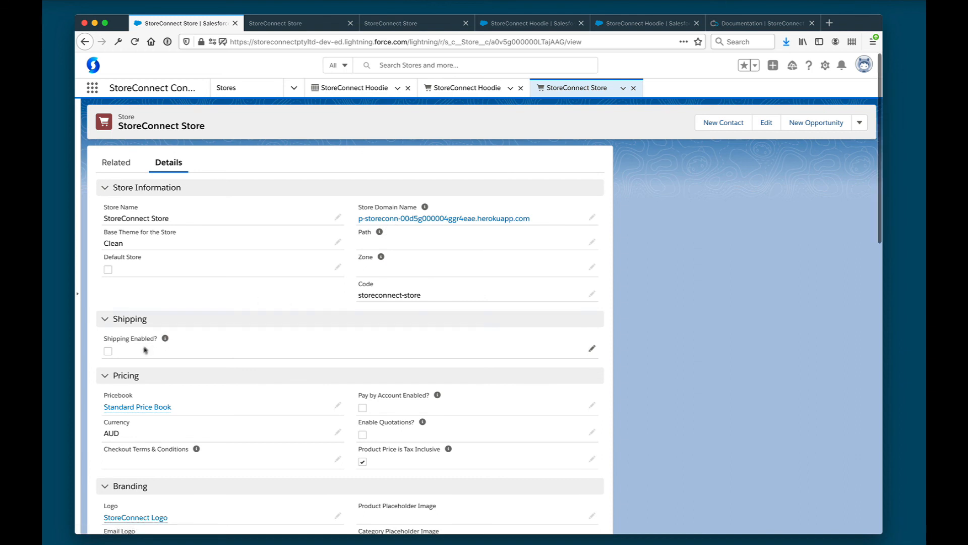
# Check the store's transactional emails and Stripe payment provider in its details and Related lists
pyautogui.scroll(-3, 118, 342)
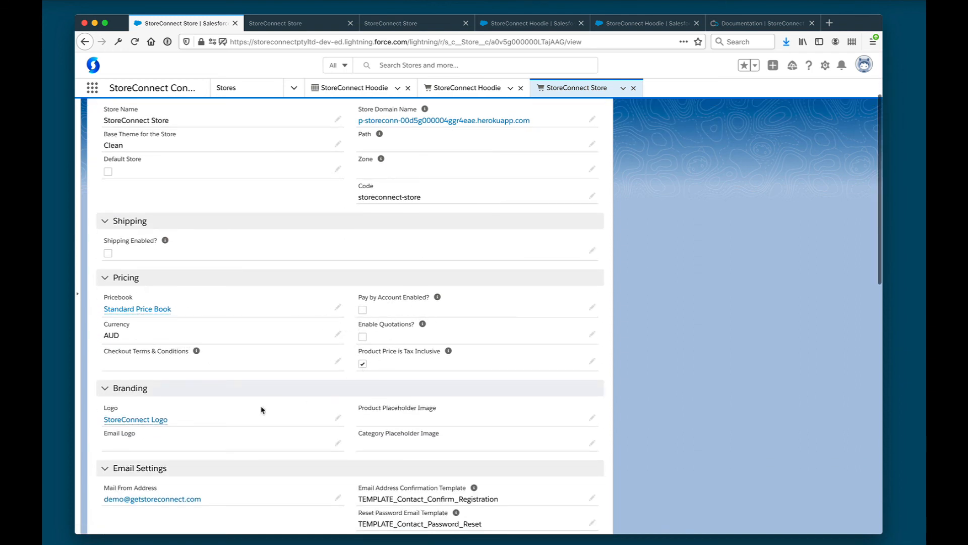
pyautogui.scroll(-3, 262, 410)
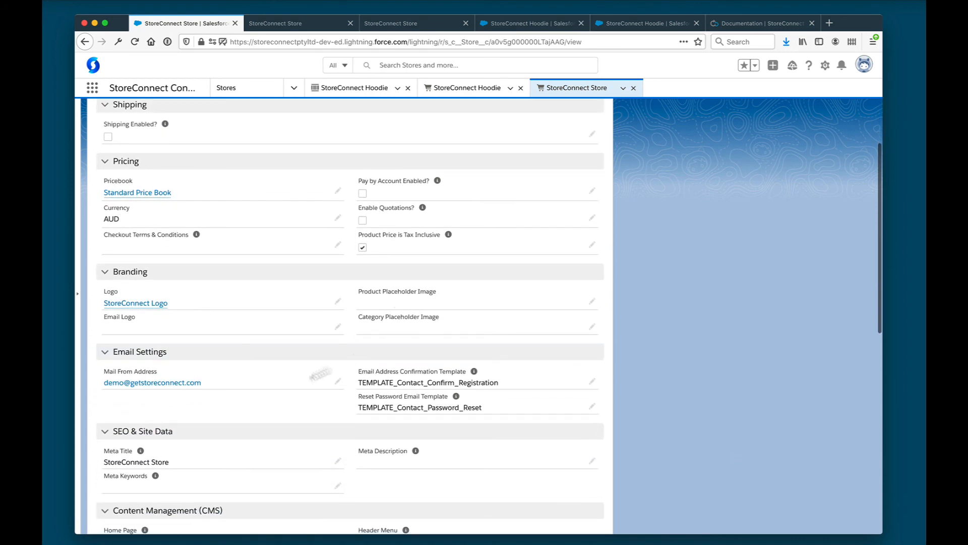
pyautogui.scroll(-4, 277, 395)
pyautogui.scroll(-2, 299, 365)
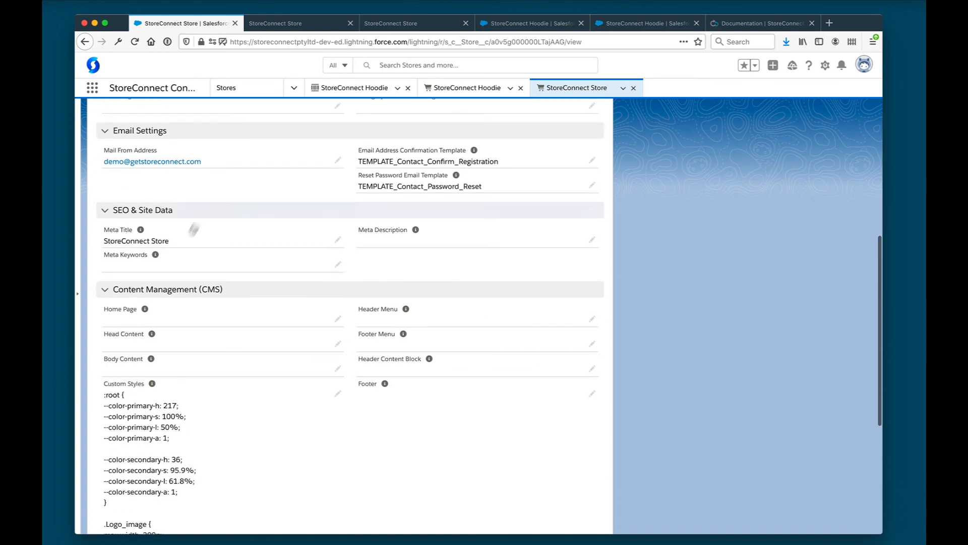
pyautogui.scroll(-3, 322, 465)
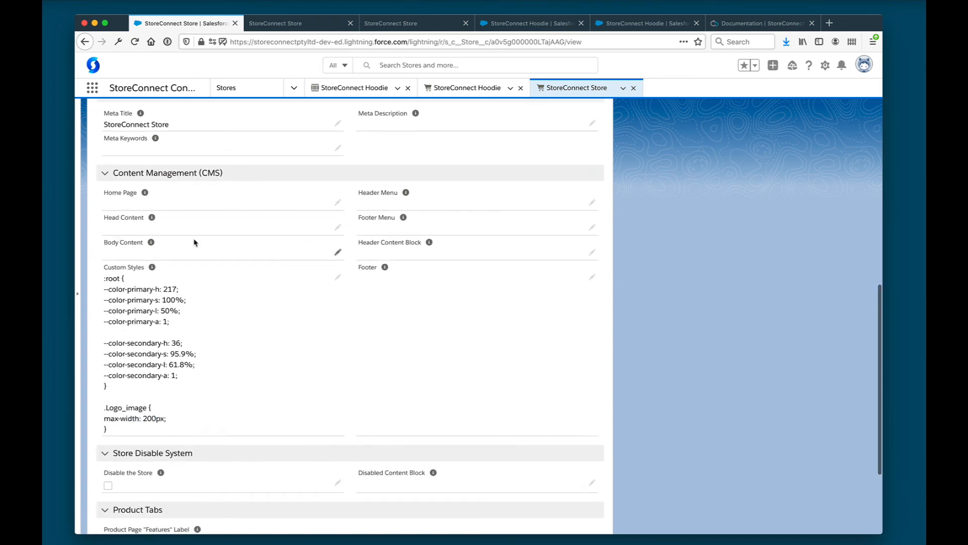
pyautogui.scroll(-4, 194, 243)
pyautogui.scroll(20, 194, 242)
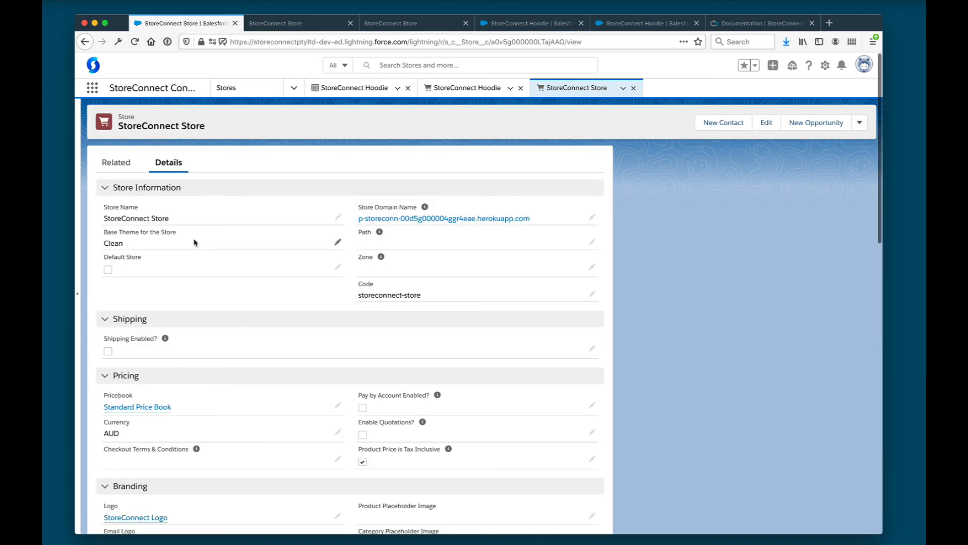
pyautogui.click(119, 164)
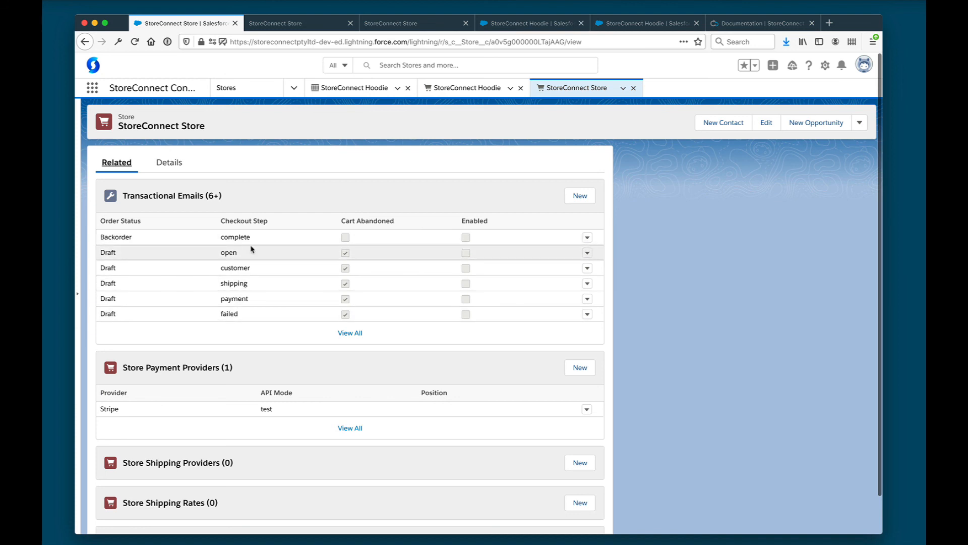
pyautogui.scroll(-2, 229, 274)
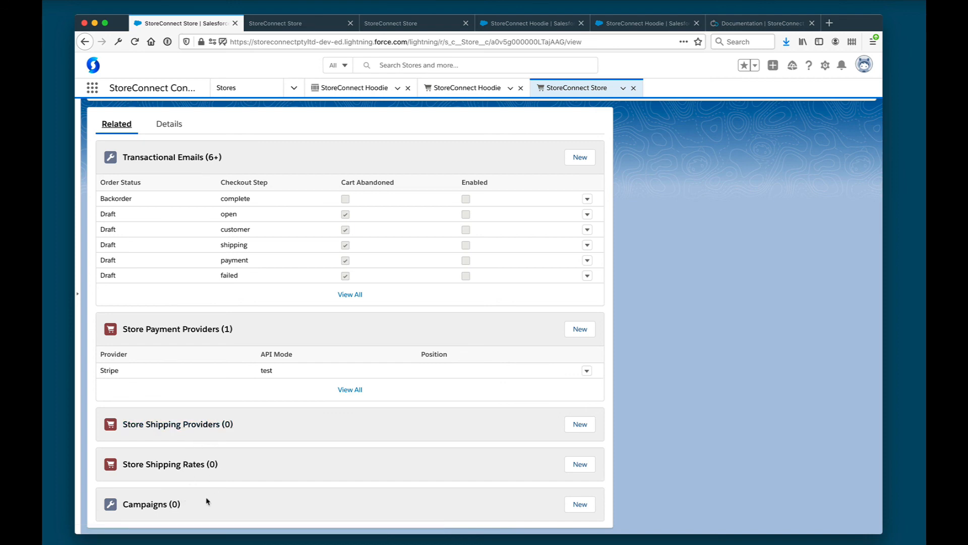
pyautogui.scroll(2, 216, 319)
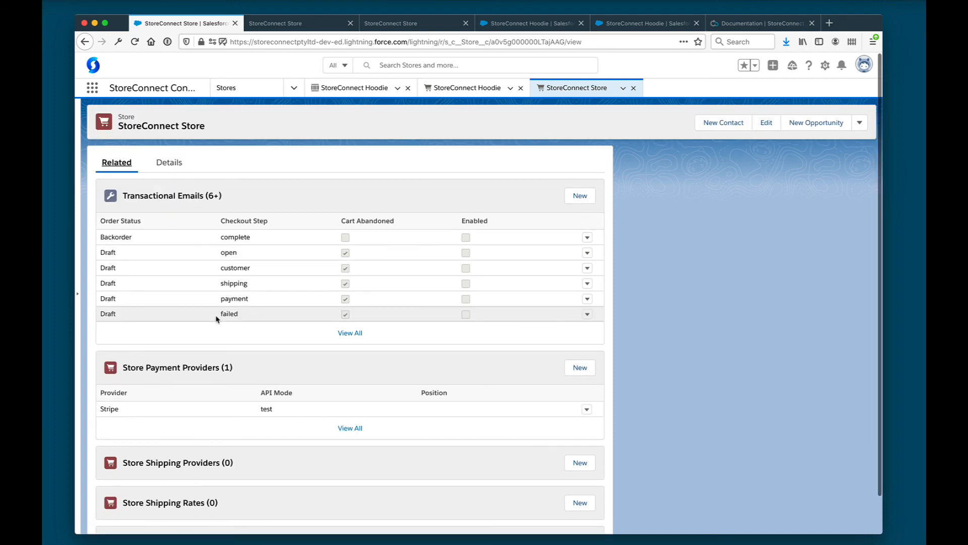
# Reload the storefront order page showing Draft status, $49.00 paid and $0.00 balance
pyautogui.click(292, 94)
pyautogui.click(280, 71)
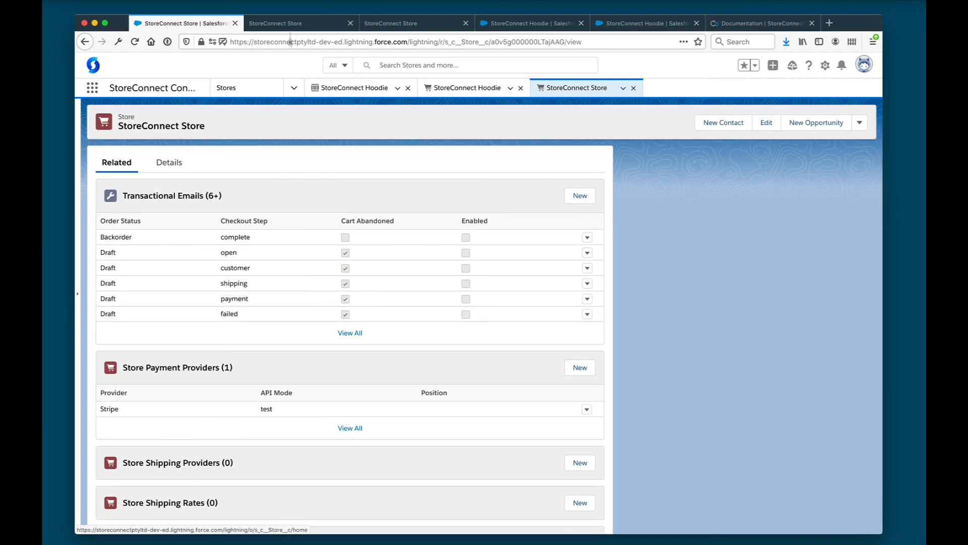
pyautogui.click(295, 24)
pyautogui.press('super+r')
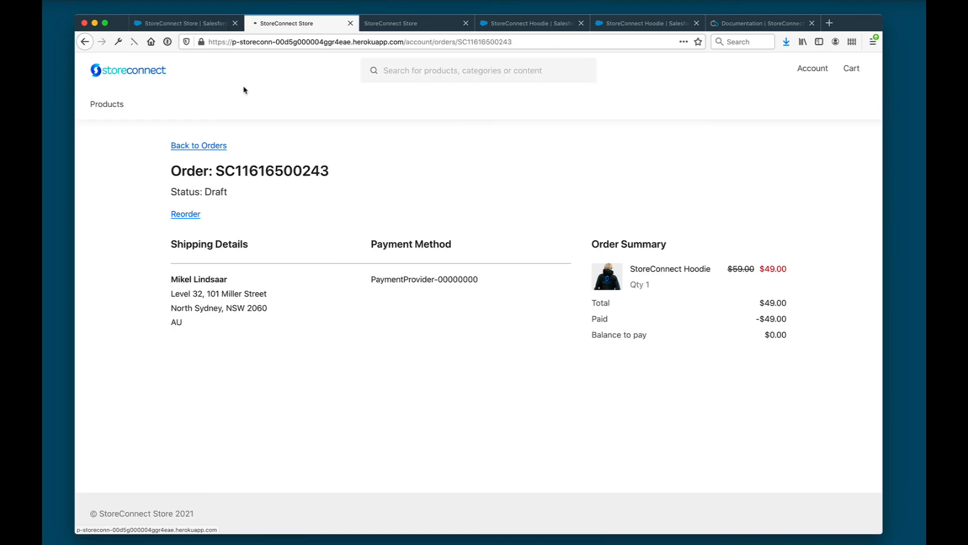